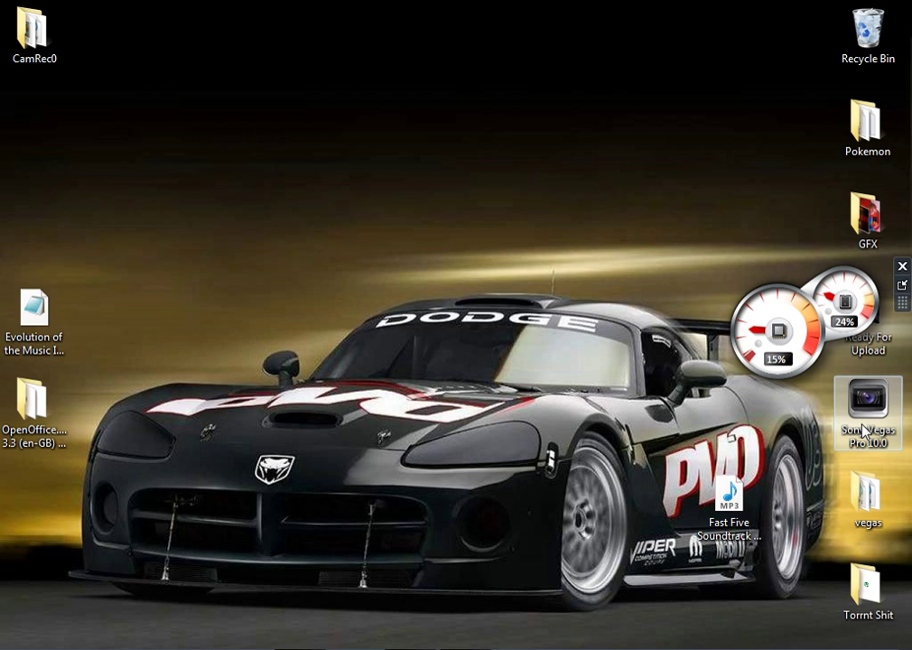
Drag the deleted video '1' out of the Recycle Bin onto the desktop, then close the bin
left_click_drag(863, 441, 868, 418)
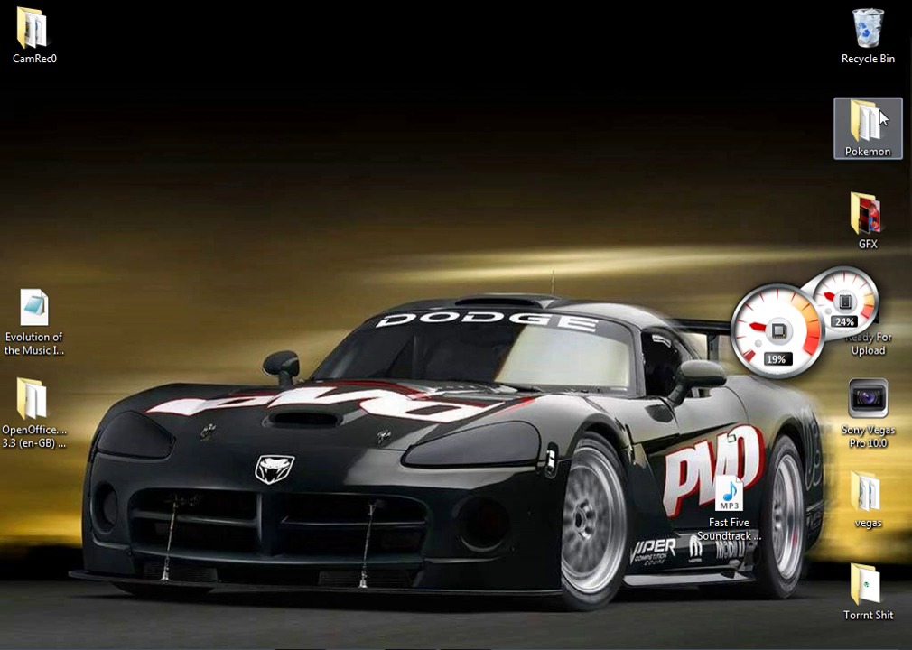
double_click(868, 31)
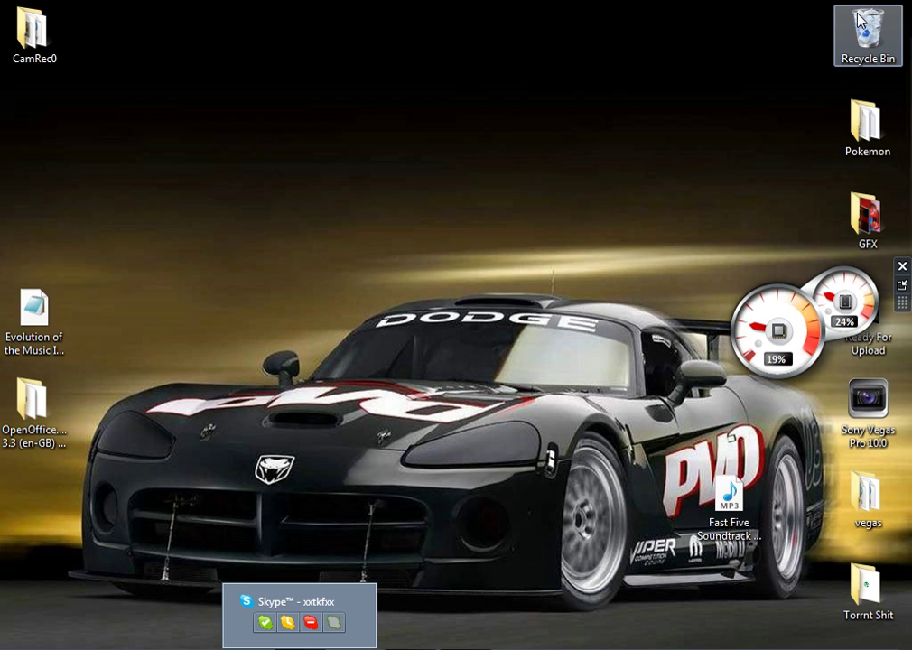
left_click_drag(513, 107, 399, 246)
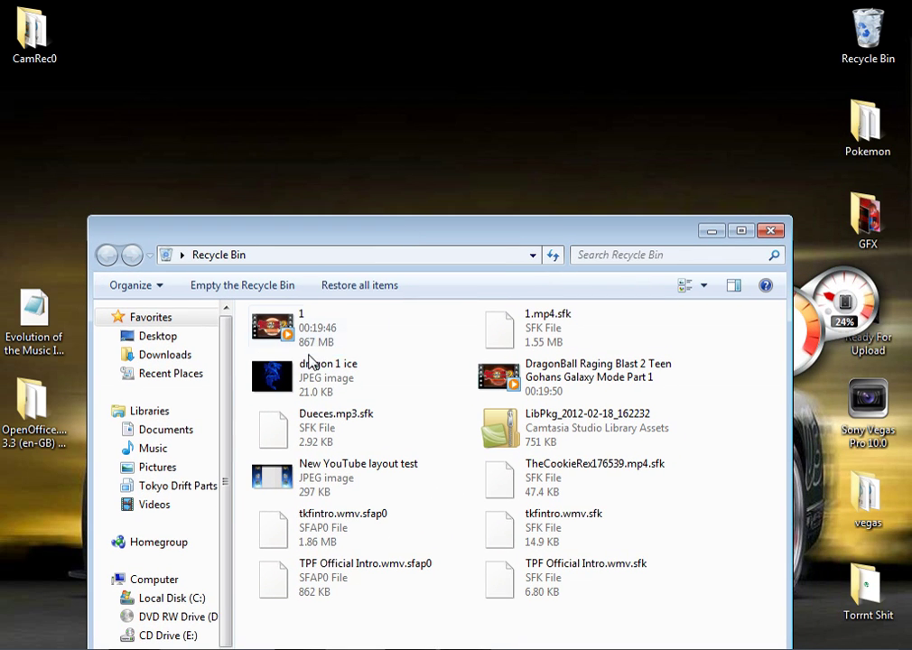
left_click_drag(267, 348, 452, 145)
left_click(770, 230)
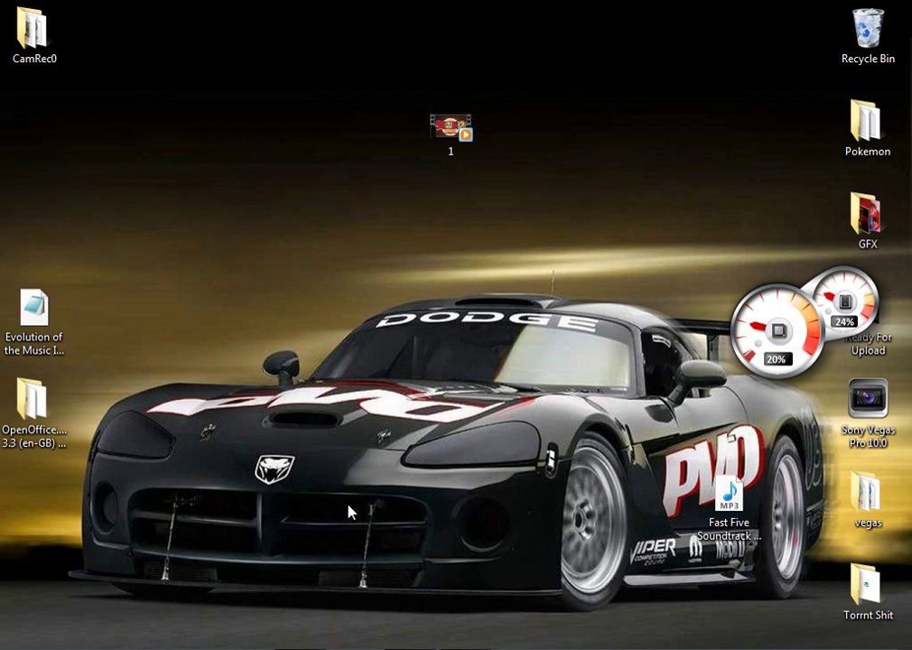
Select the Sony Vegas Pro 10.0 desktop shortcut, dismiss the Start menu and hide the Camtasia recorder
left_click(898, 425)
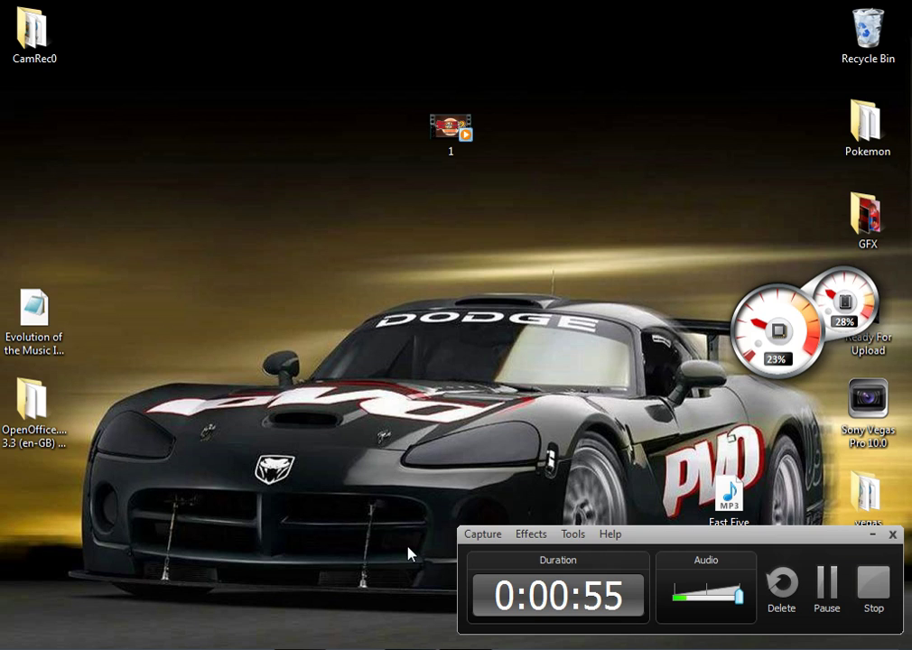
key("super")
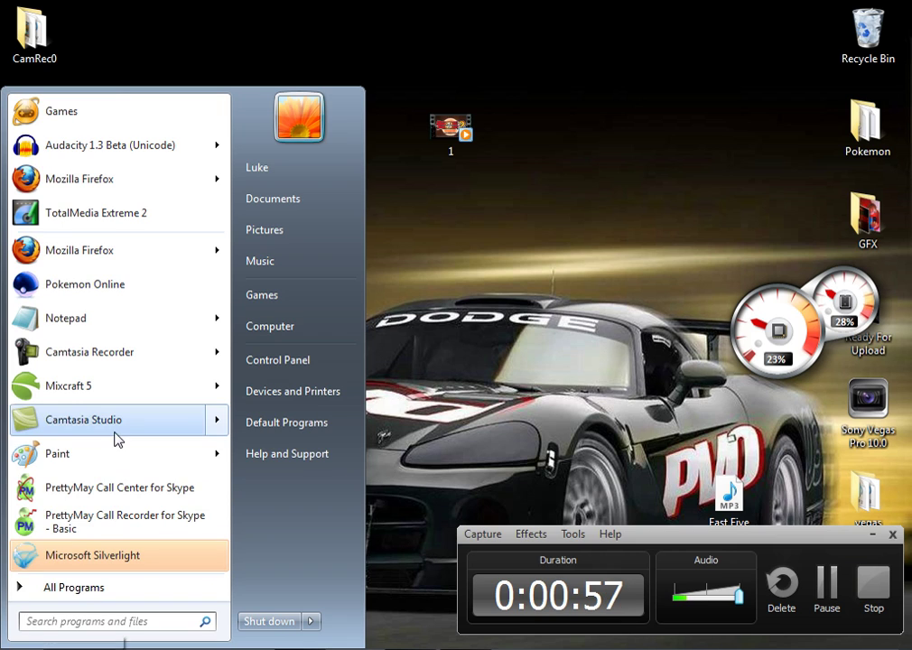
left_click(545, 393)
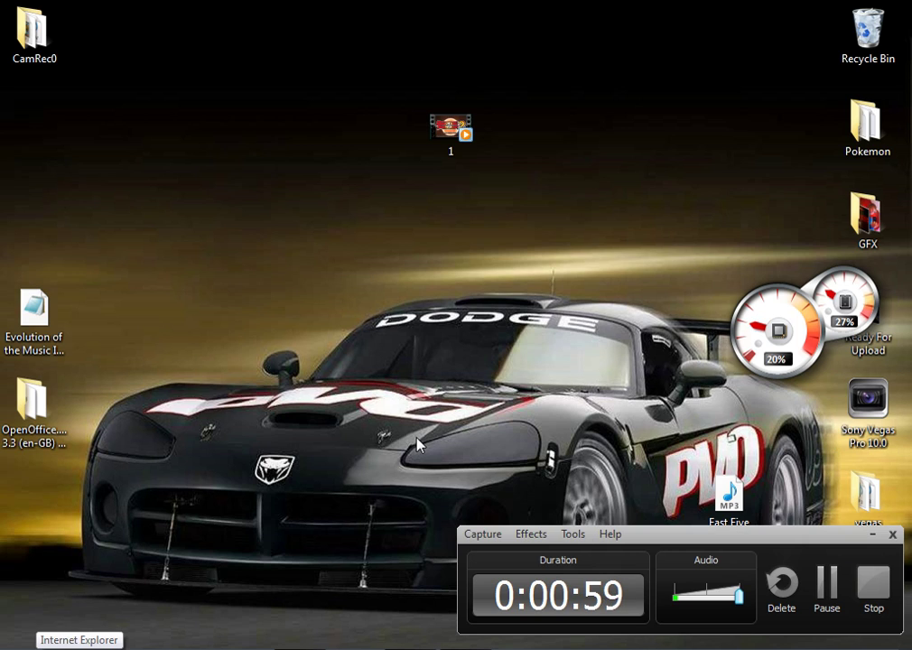
left_click(873, 535)
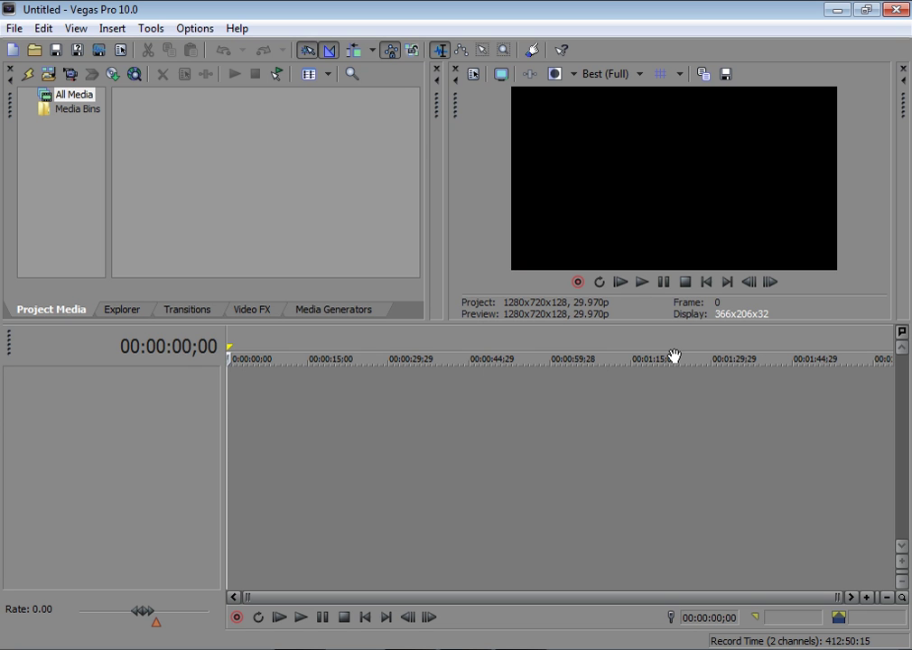
Play video 1 in Windows Media Player, preview it from 03:42, then close the player
left_click(838, 10)
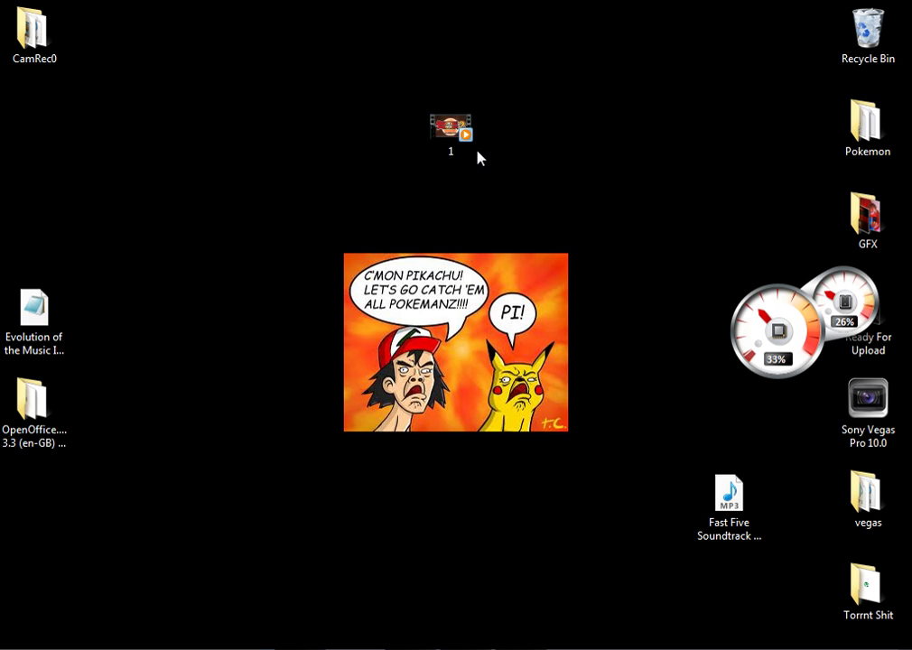
double_click(456, 136)
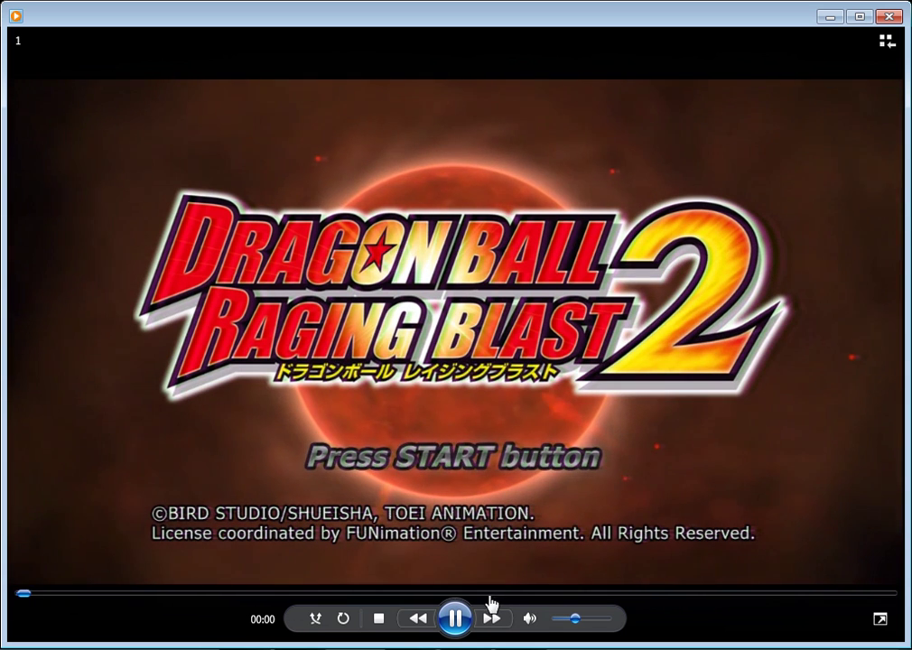
left_click(456, 618)
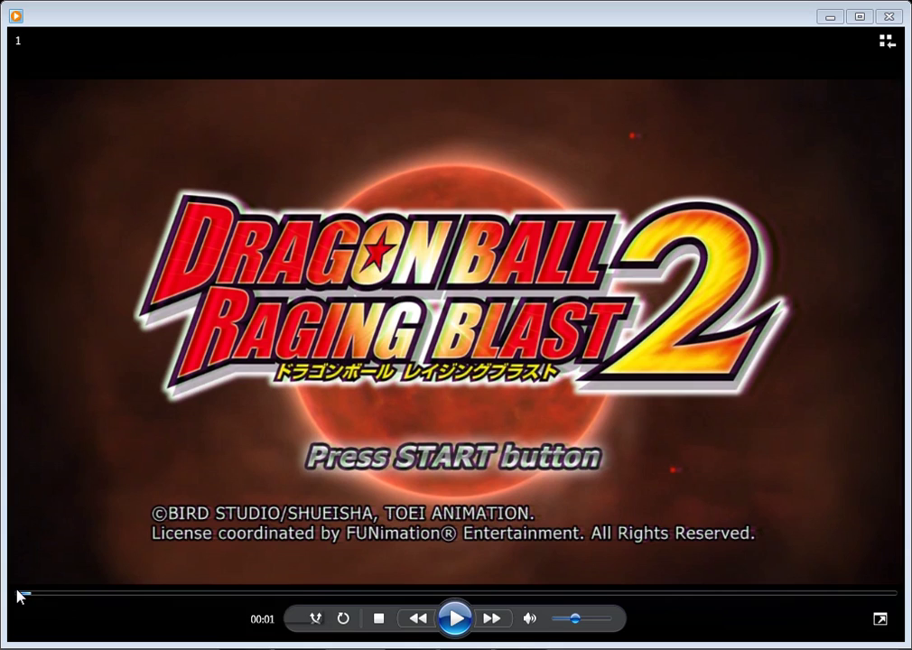
left_click_drag(25, 593, 191, 594)
left_click(456, 619)
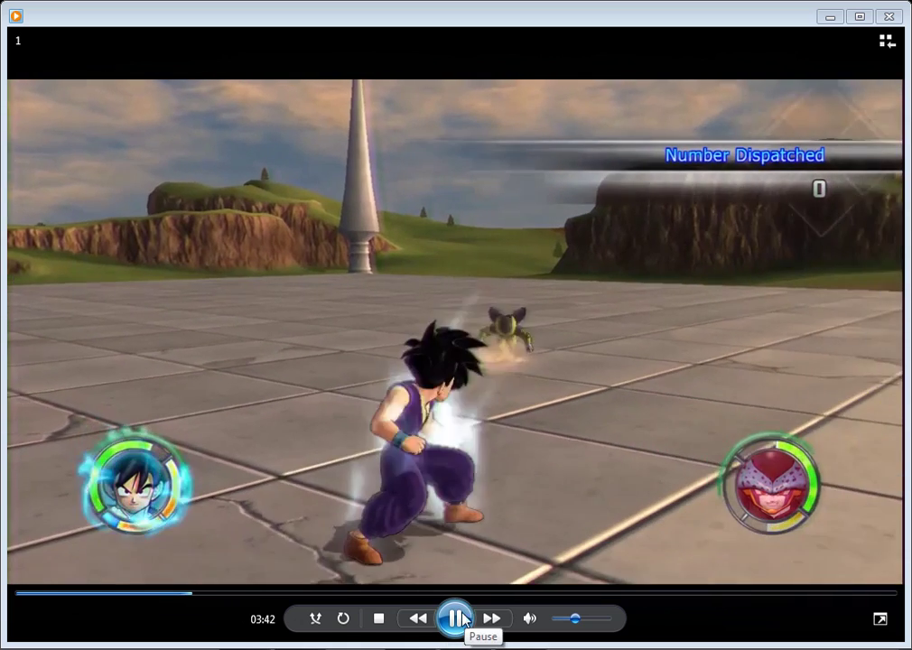
left_click(456, 619)
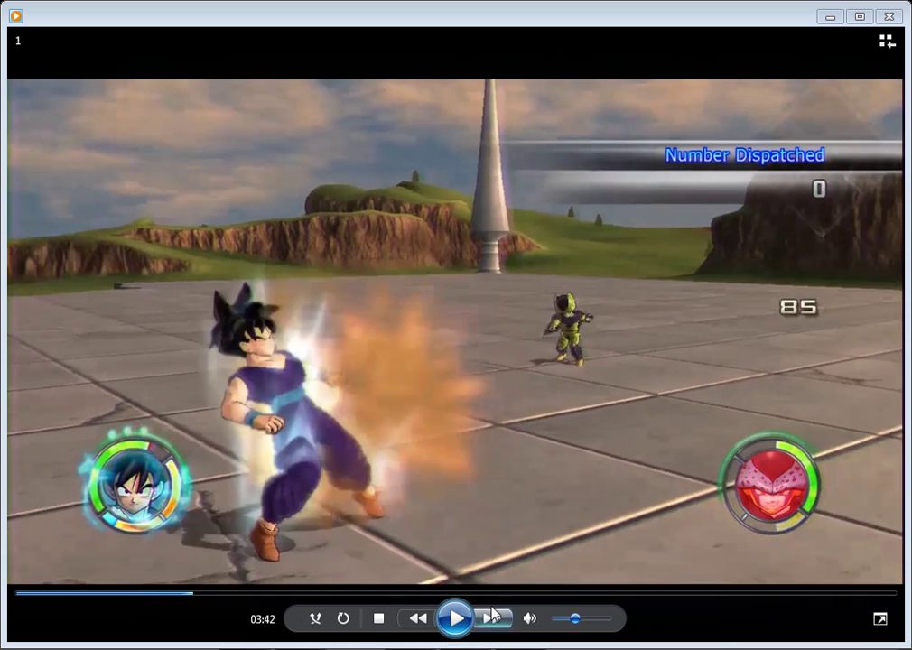
left_click(887, 17)
In Project Properties, keep the pixel format and 2.222 (Video) gamma, and use these settings for new projects
left_click(522, 649)
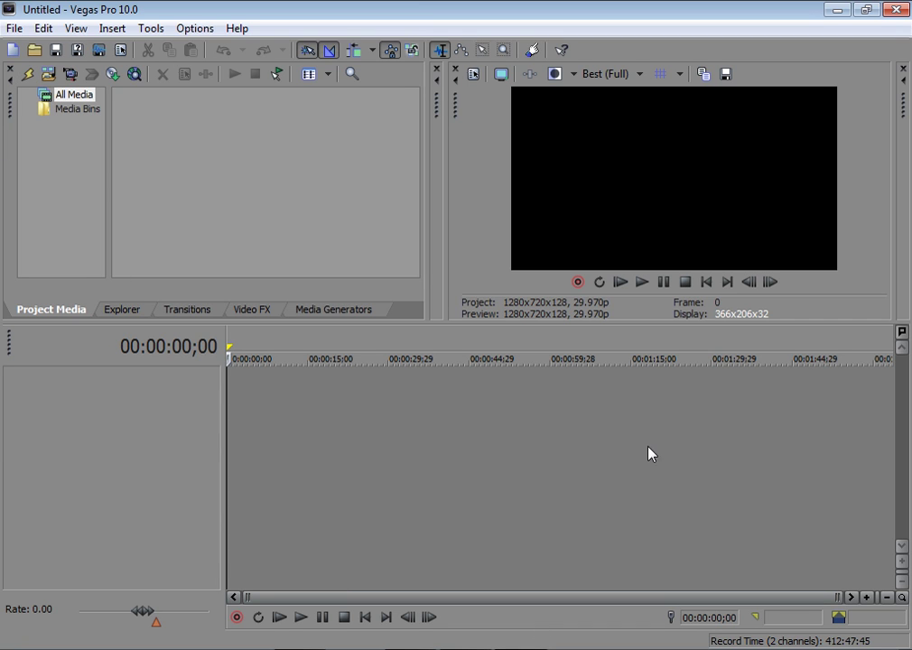
left_click(8, 28)
left_click(115, 326)
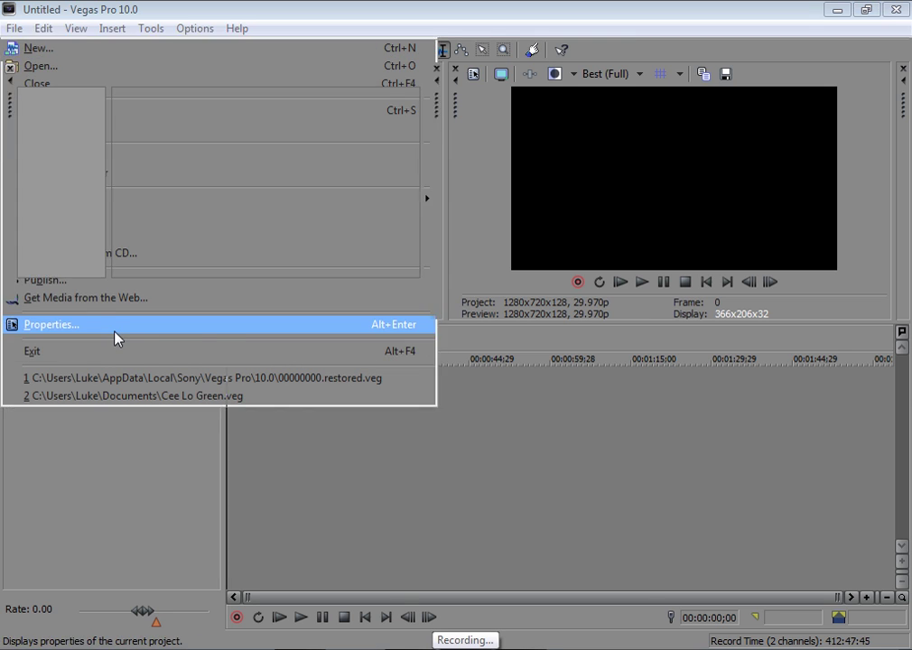
left_click_drag(509, 53, 397, 61)
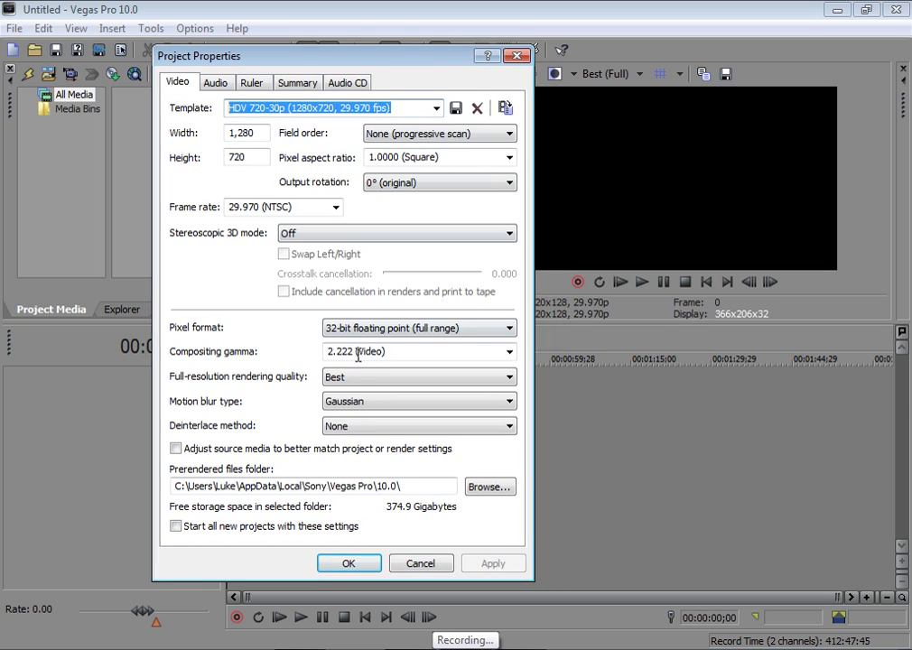
left_click(486, 333)
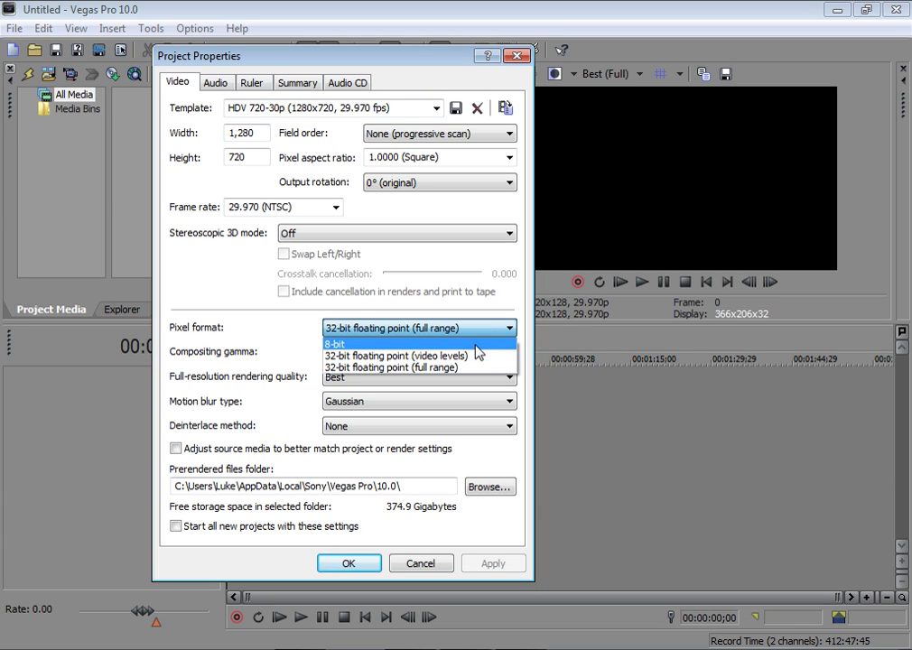
left_click(297, 322)
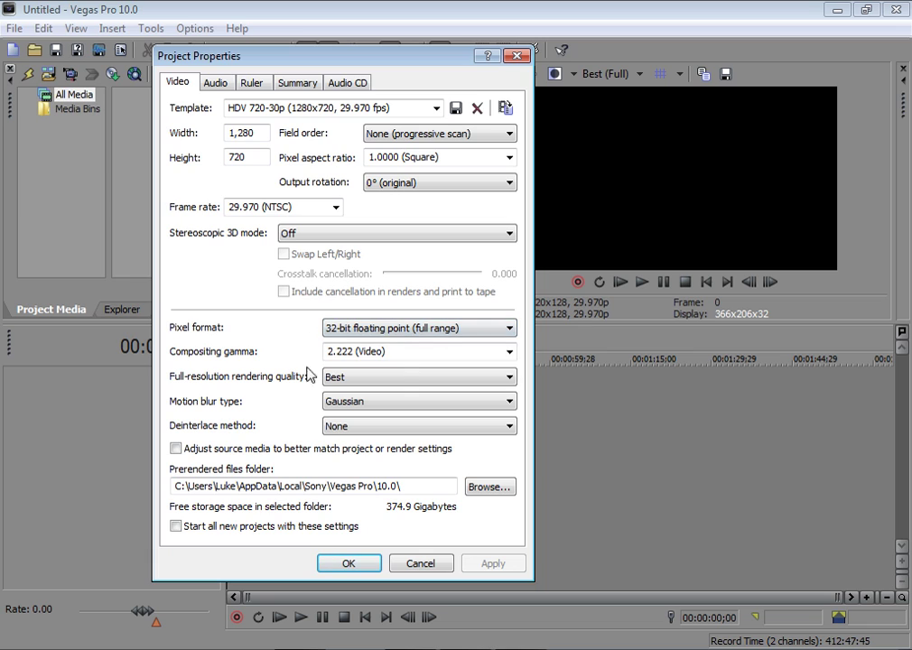
left_click(509, 352)
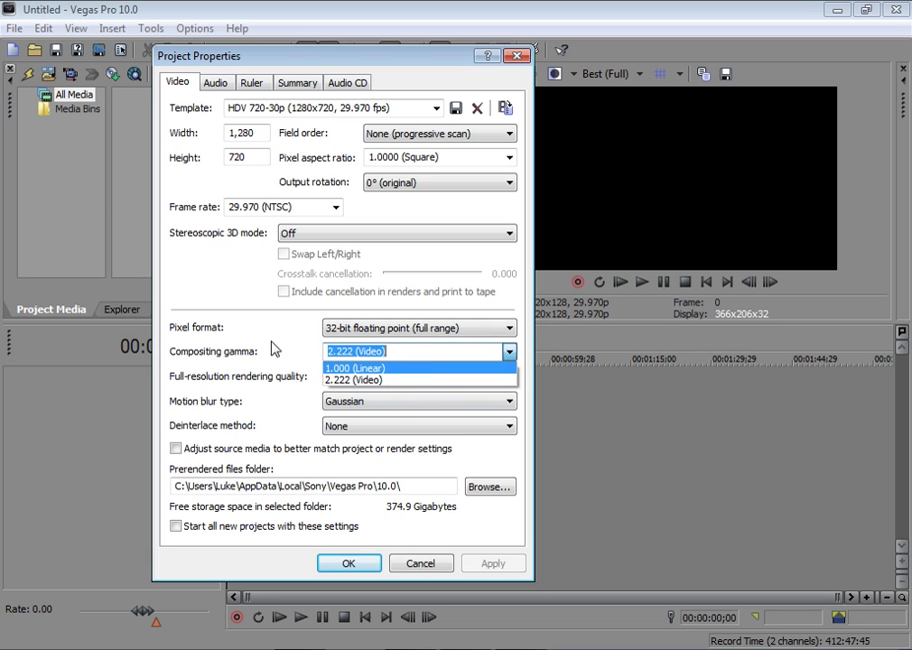
left_click(331, 350)
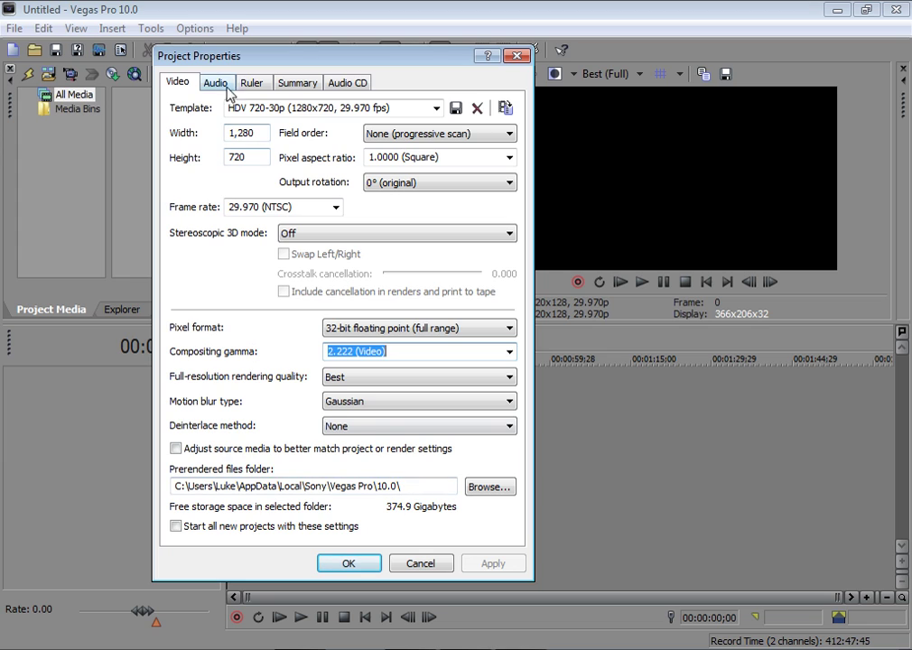
left_click(189, 533)
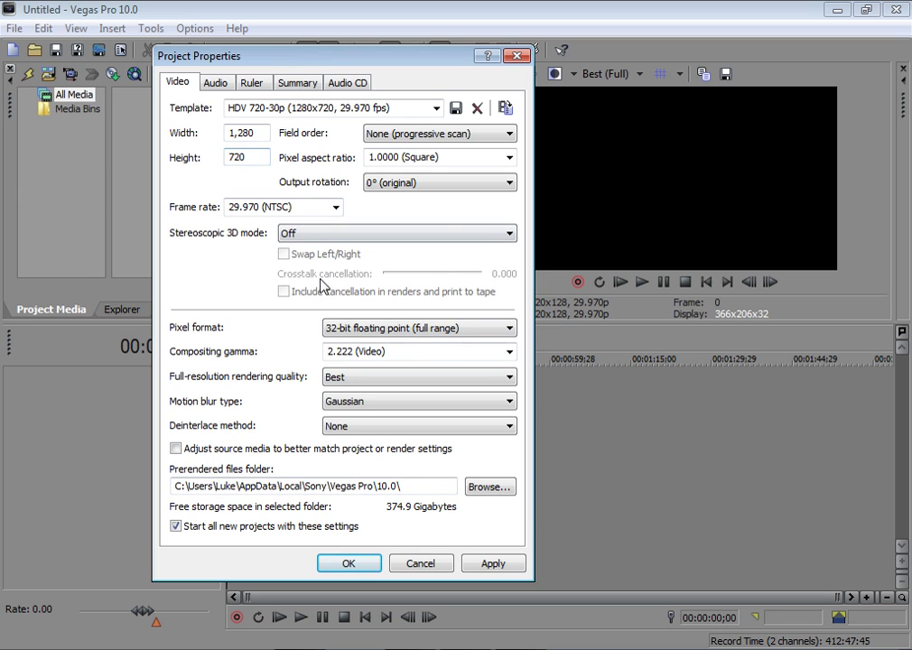
Keep the audio sample rate at 44,100 Hz and apply the project settings
left_click(218, 87)
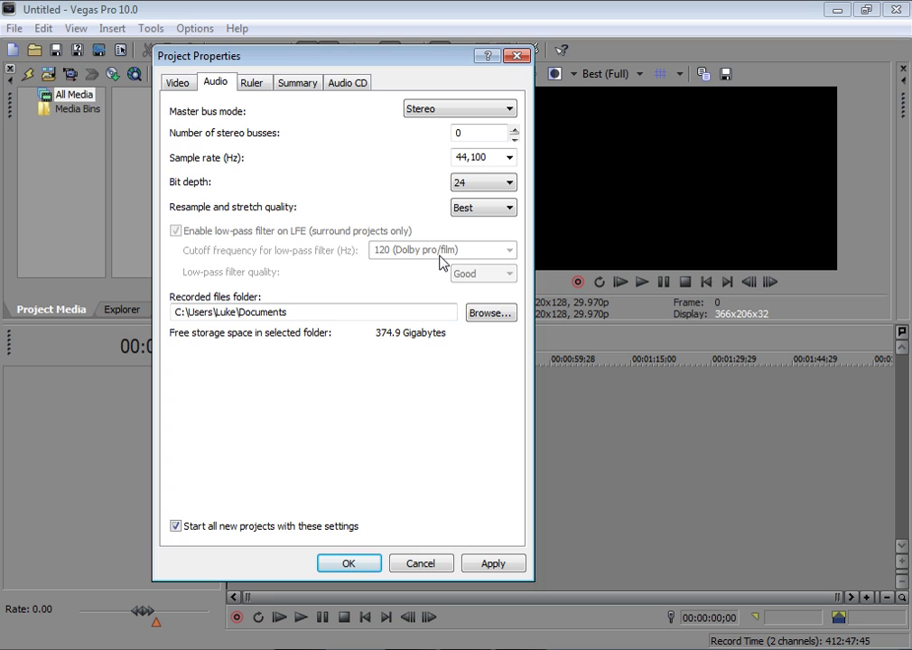
left_click(508, 158)
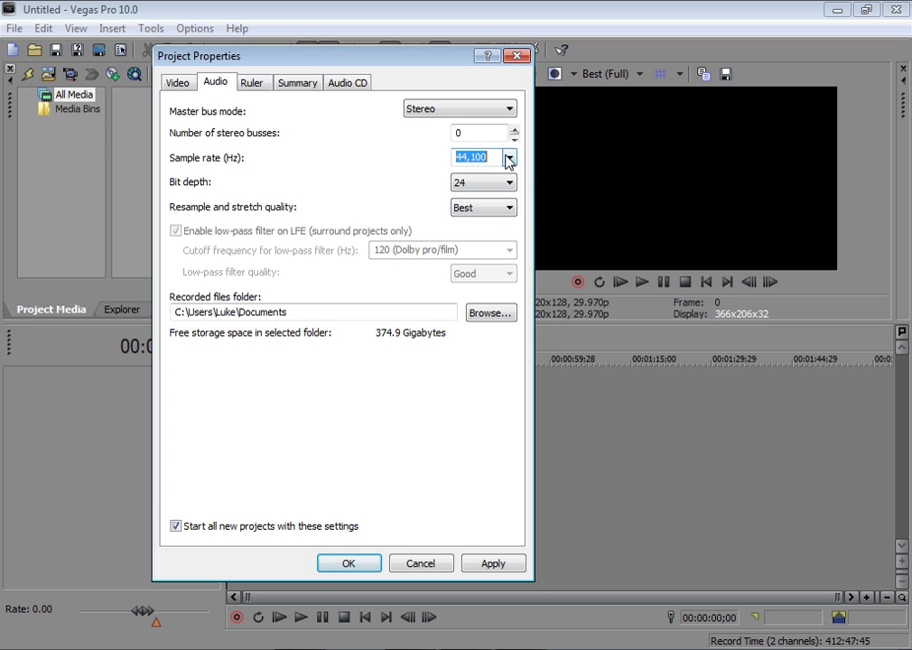
left_click(509, 159)
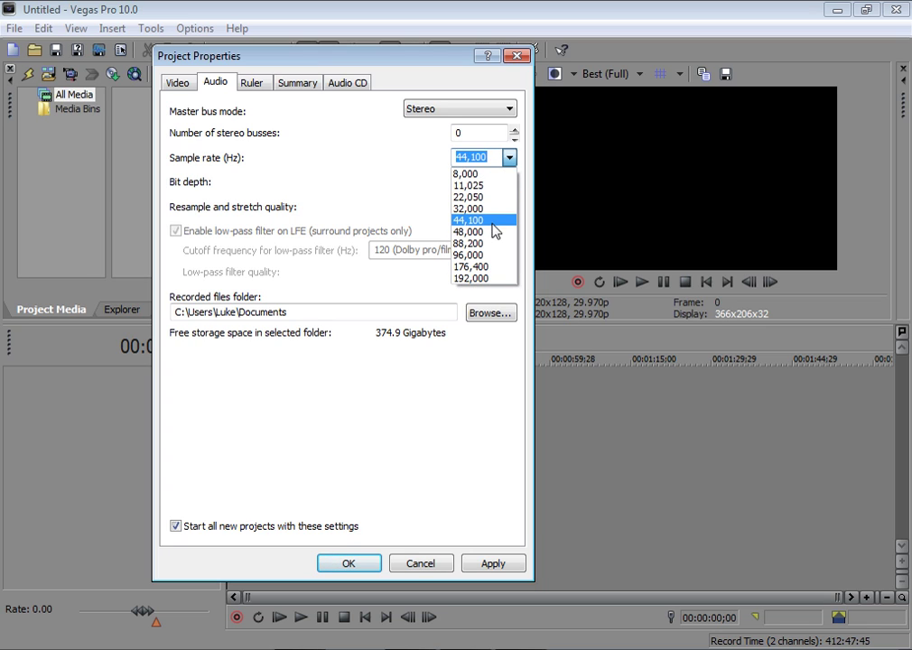
left_click(375, 178)
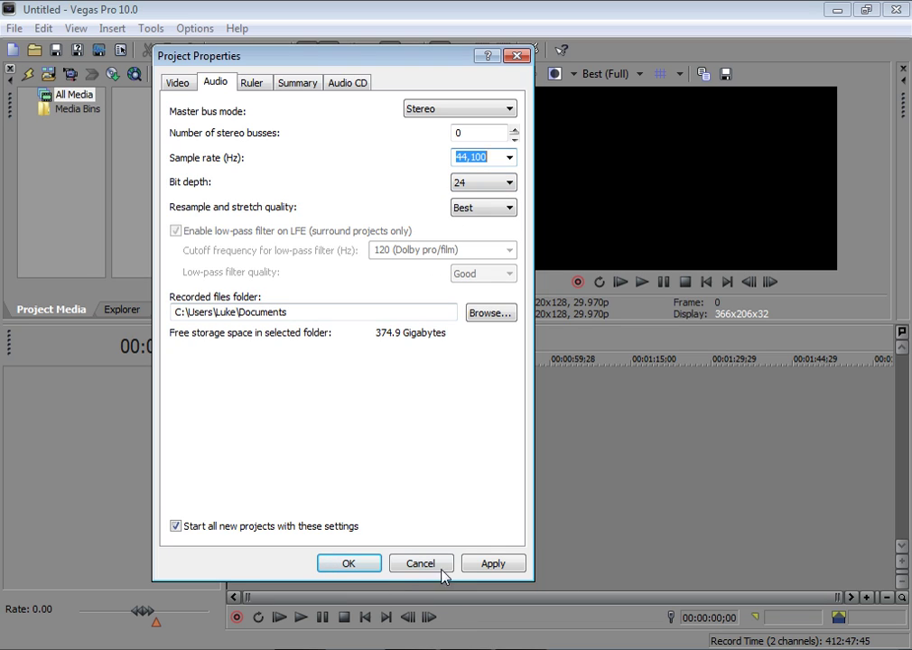
left_click(509, 564)
Confirm Project Properties, then review the Video preferences (350 MB RAM preview) and close Preferences
left_click(366, 568)
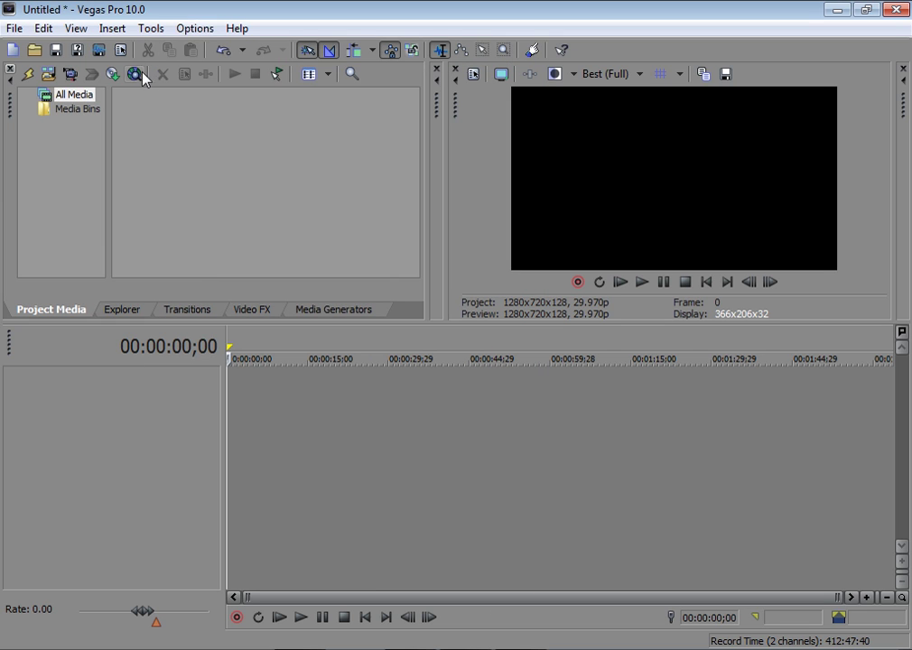
left_click(198, 29)
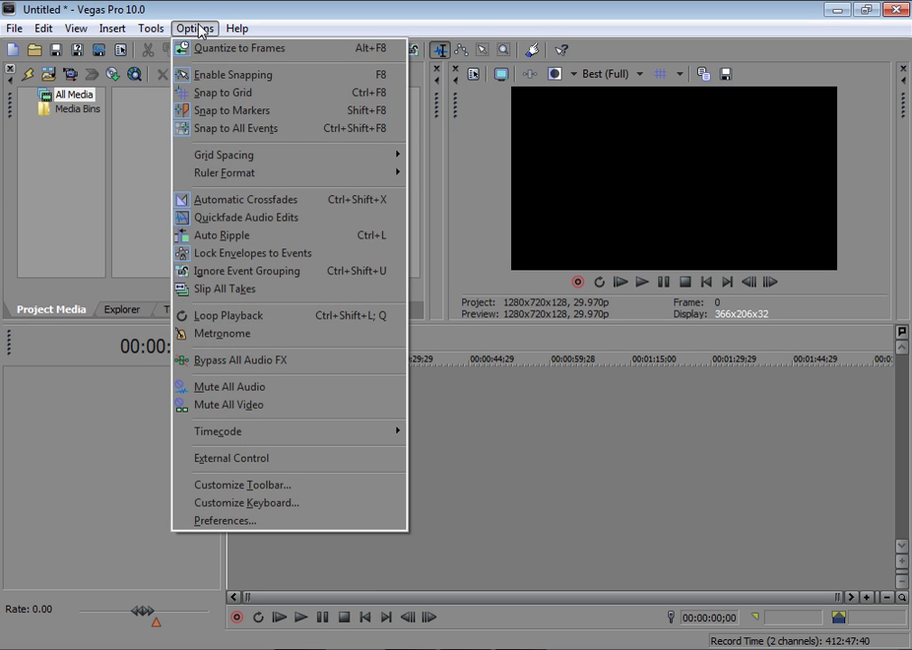
left_click(244, 521)
left_click_drag(373, 34, 255, 58)
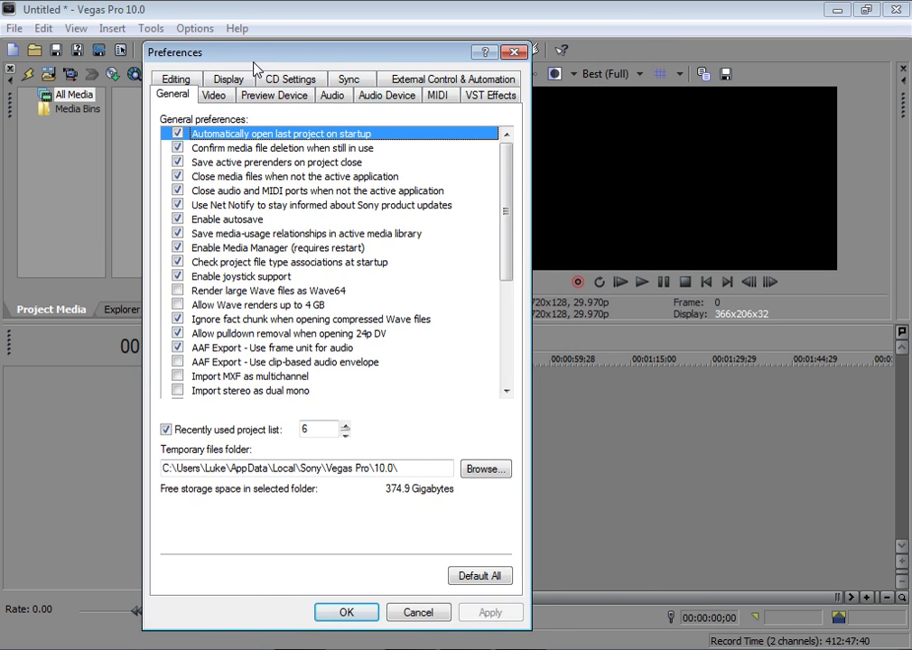
left_click(214, 95)
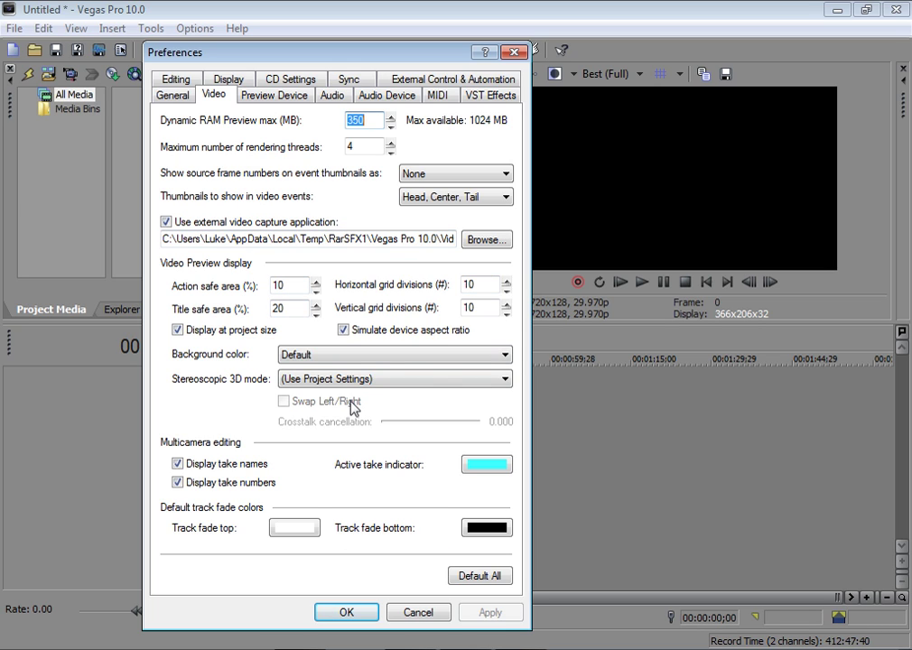
left_click(514, 54)
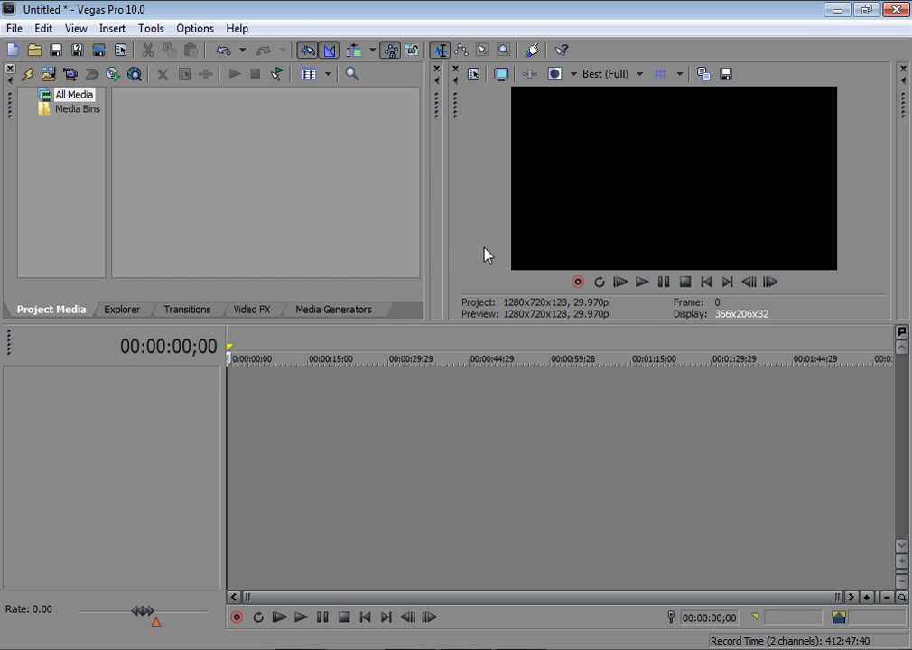
Import tkfintro.wmv from the desktop's GFX folder via File > Import > Media
left_click(13, 28)
mouse_move(372, 199)
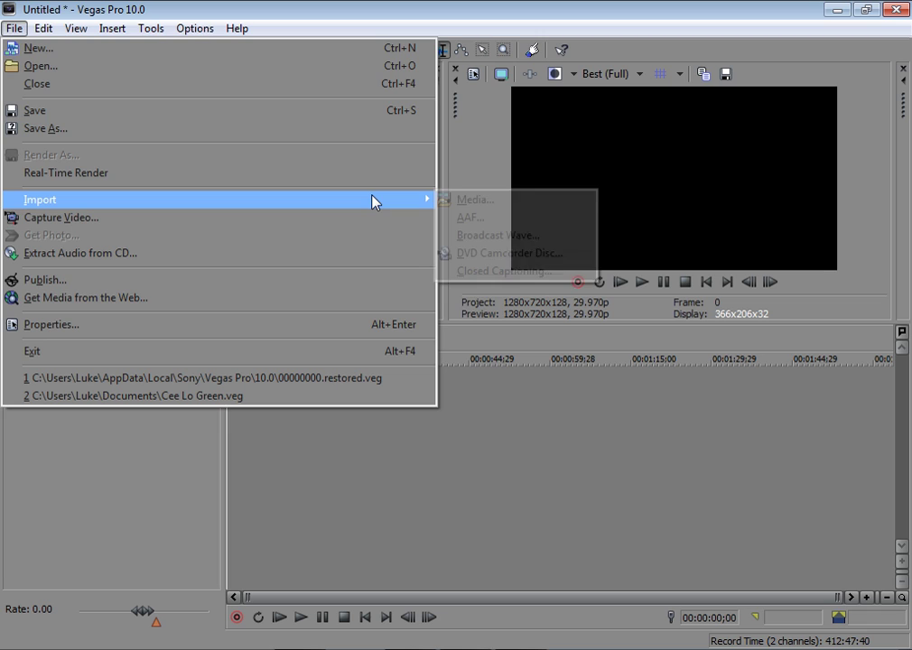
left_click(478, 198)
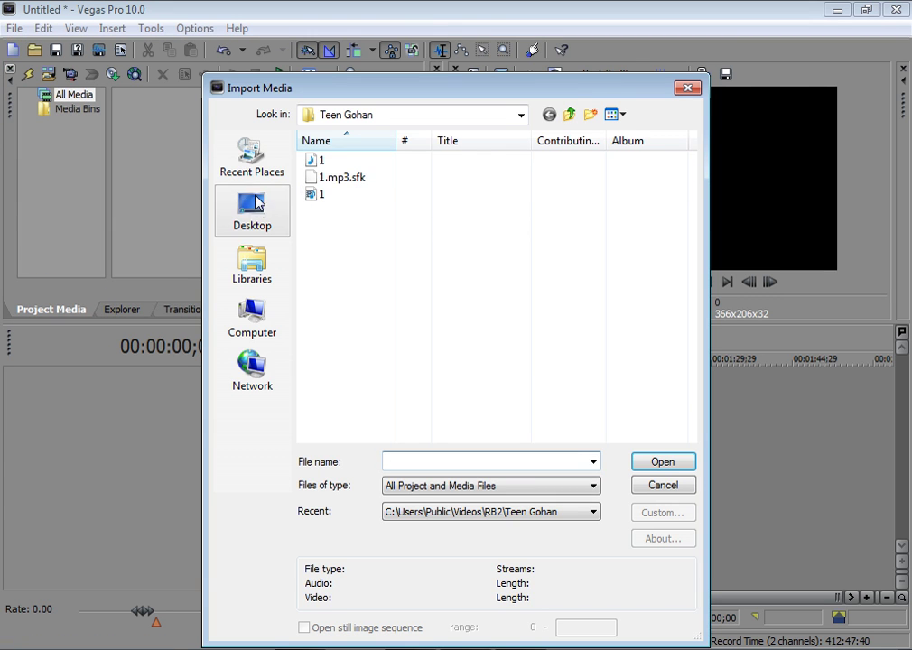
left_click(252, 207)
scroll(638, 331, "down", 10)
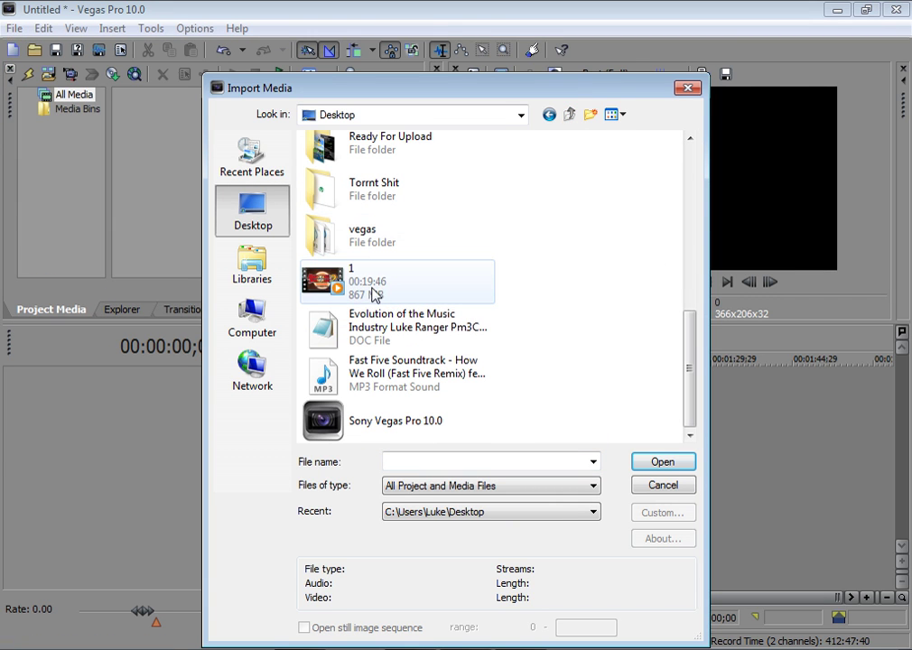
scroll(578, 332, "up", 5)
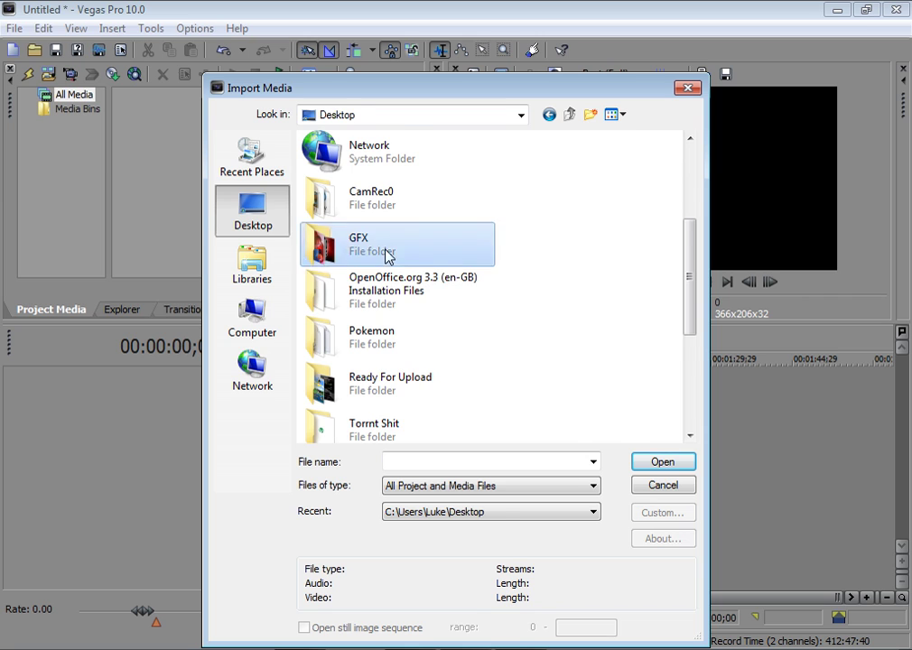
double_click(417, 253)
left_click_drag(690, 204, 666, 386)
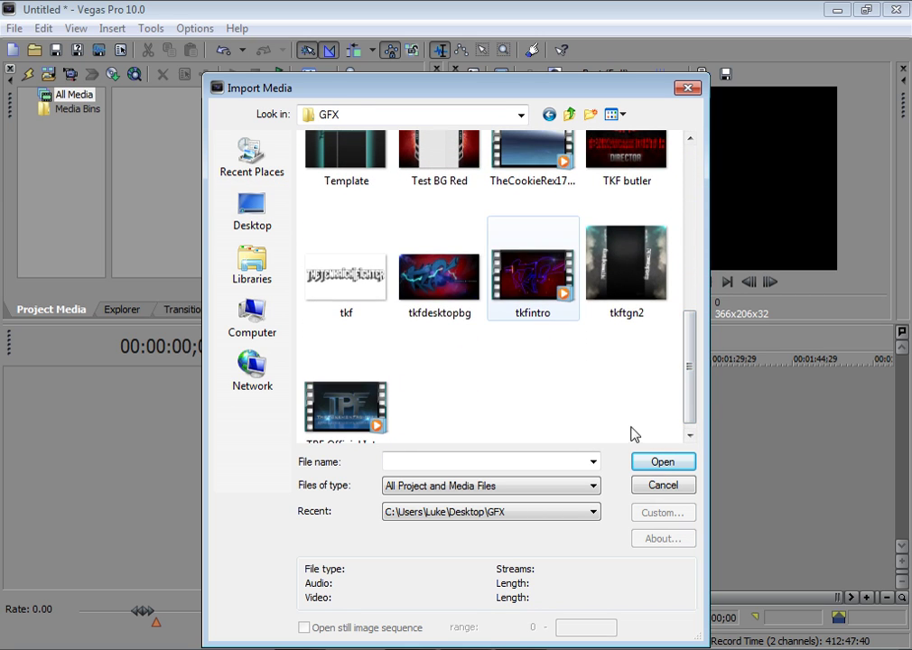
left_click(533, 271)
left_click(662, 461)
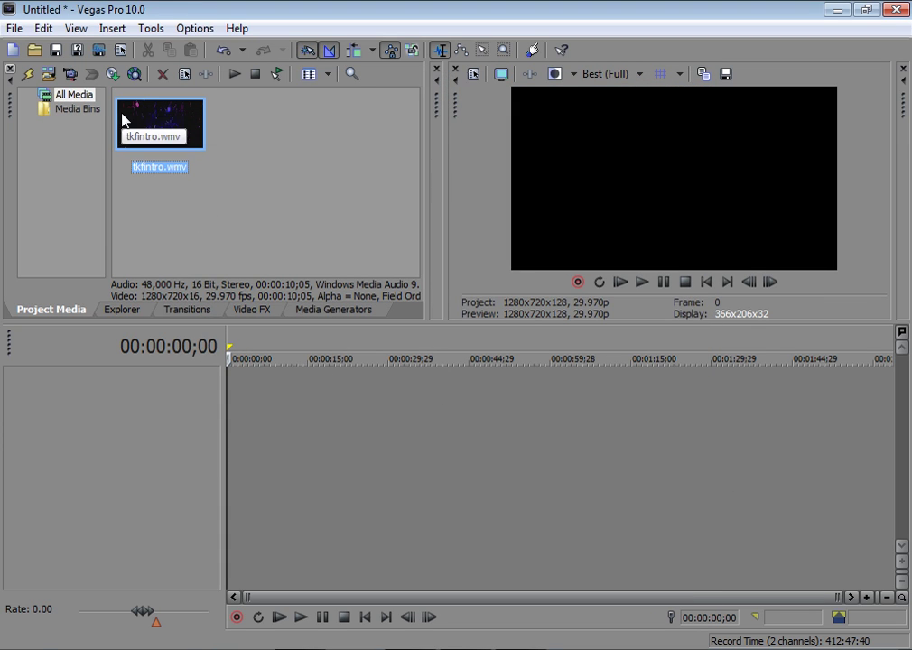
Drop tkfintro.wmv at the timeline start and preview it, ending at 00:00:04;19
left_click_drag(124, 118, 234, 430)
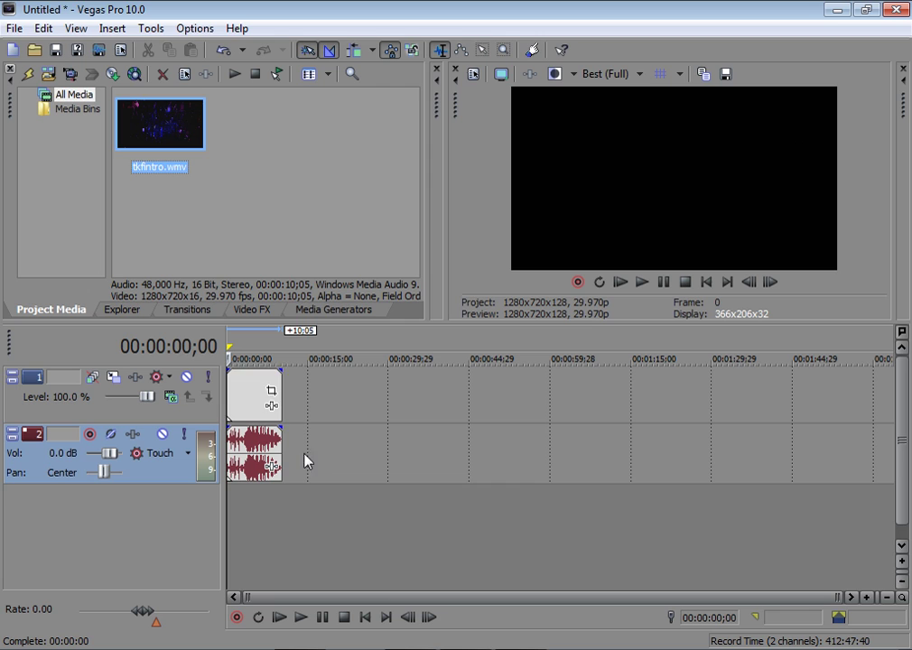
left_click(247, 359)
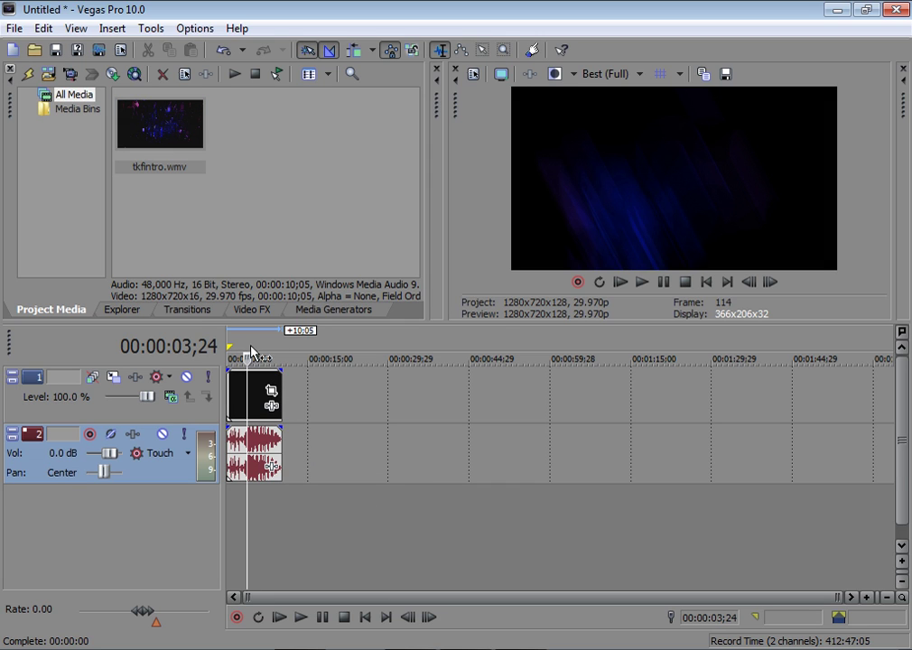
key("space")
key("j")
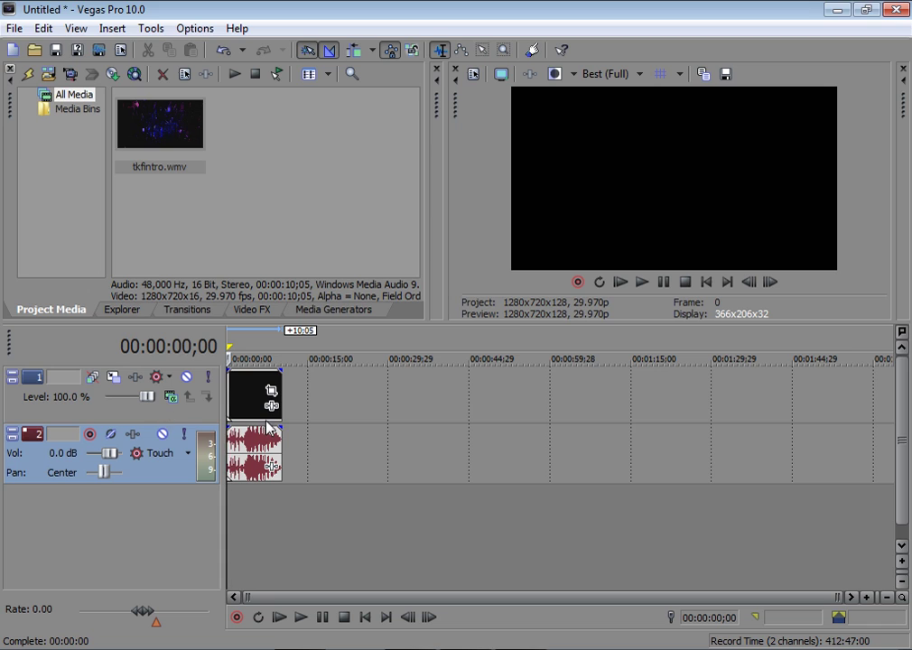
left_click(252, 349)
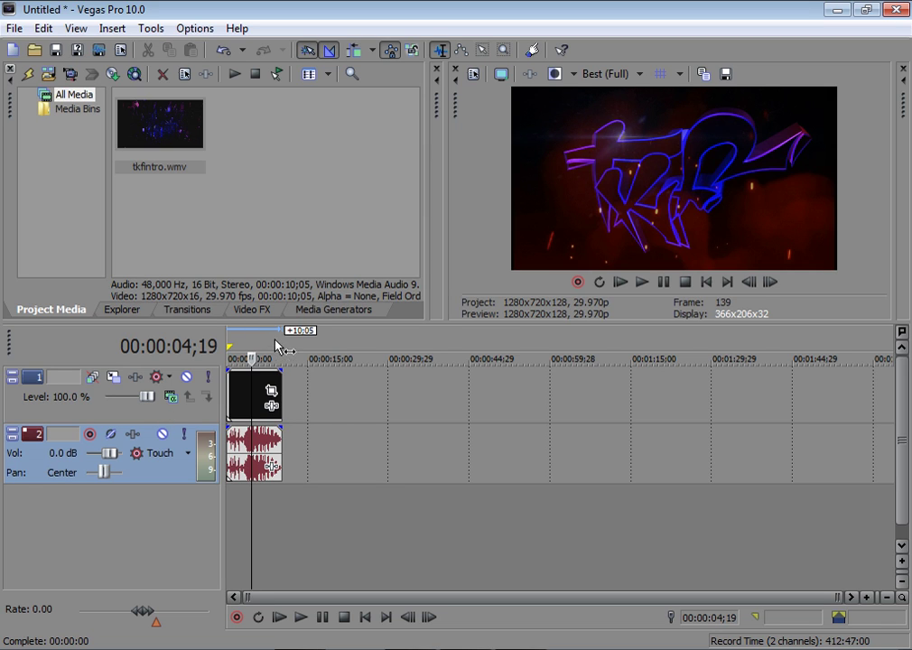
In the intro video event's properties, select Disable resample and uncheck Maintain aspect ratio
right_click(240, 402)
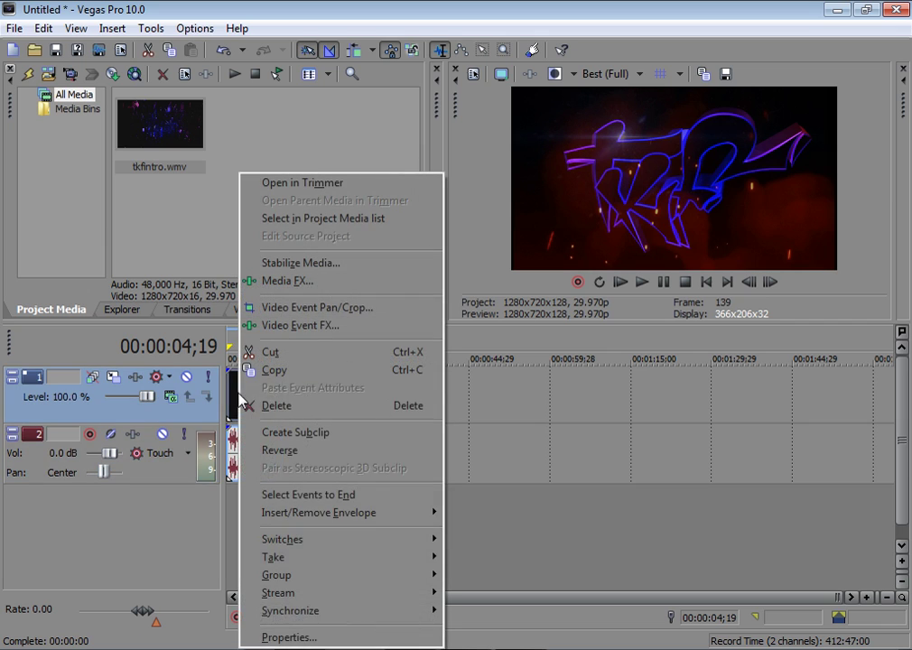
left_click(289, 638)
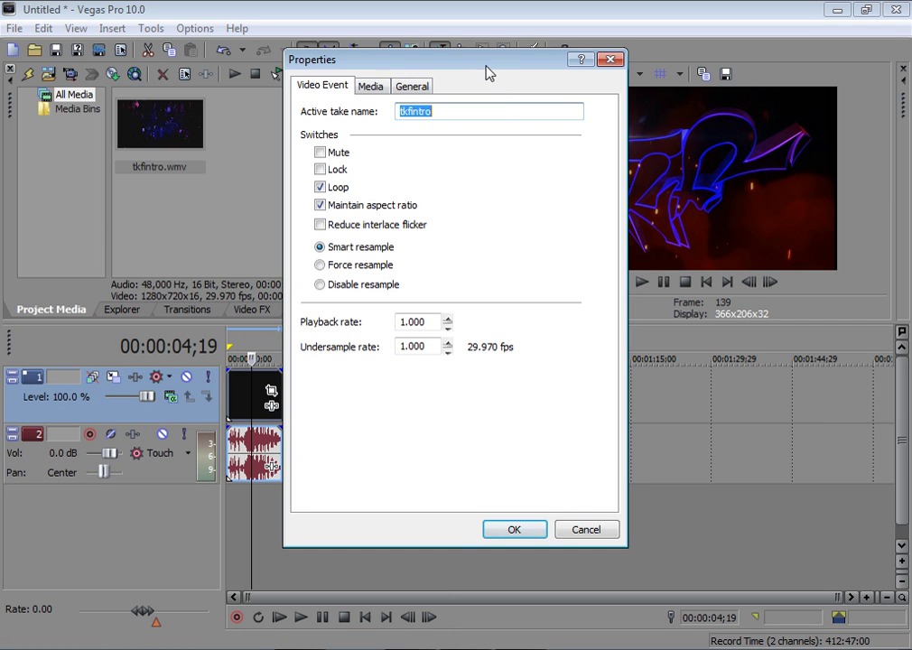
left_click_drag(488, 72, 452, 108)
left_click(294, 324)
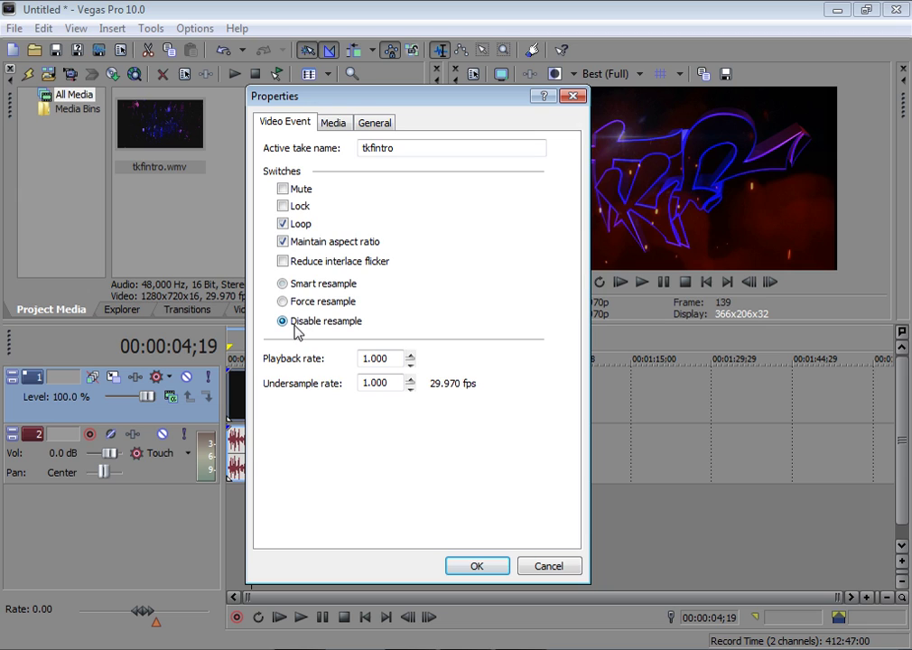
left_click(304, 246)
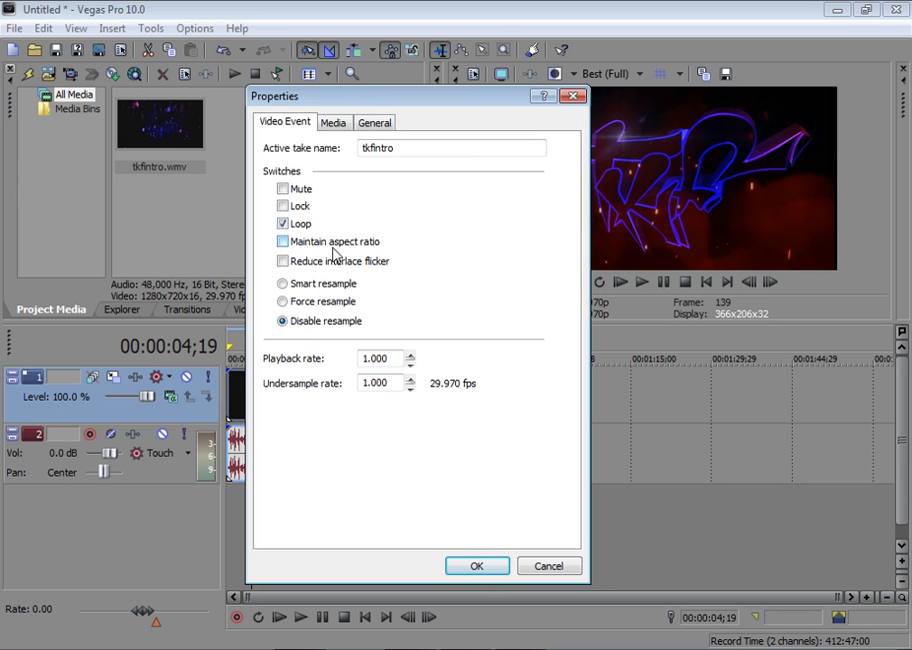
left_click(470, 567)
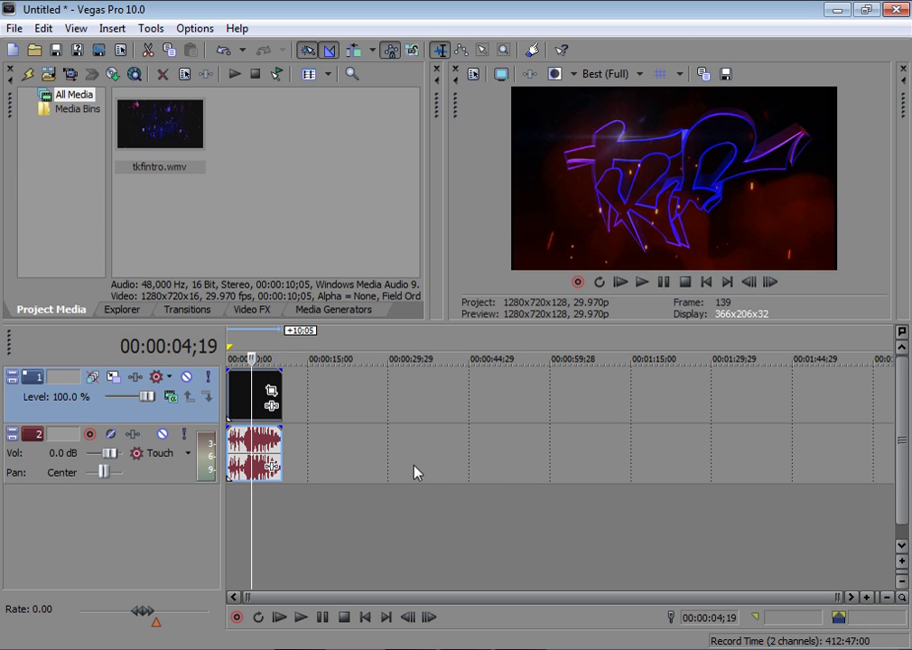
Import the gameplay recording 1.mp4 from the desktop through File > Import > Media
left_click(24, 32)
mouse_move(368, 204)
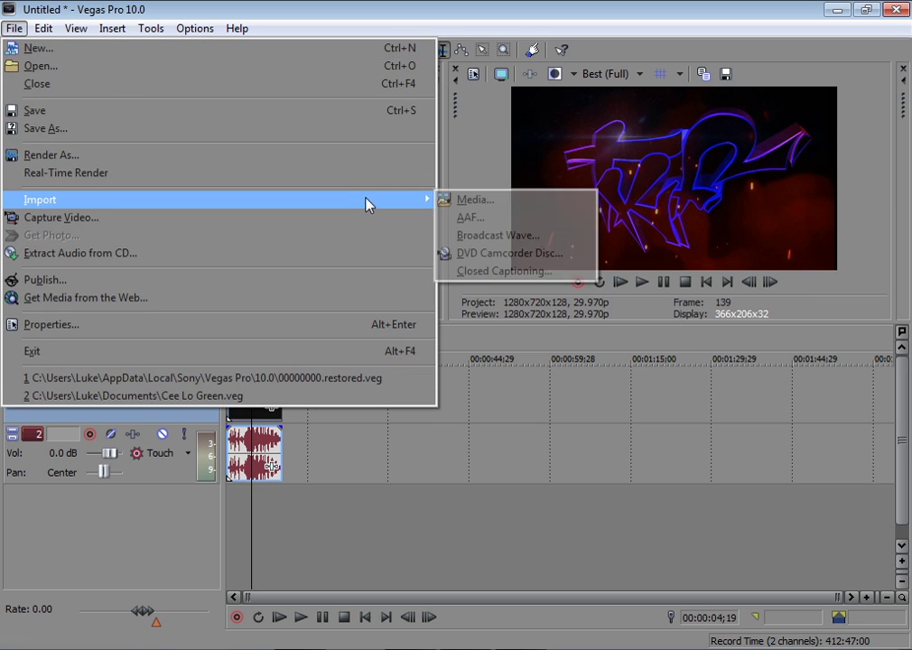
left_click(498, 200)
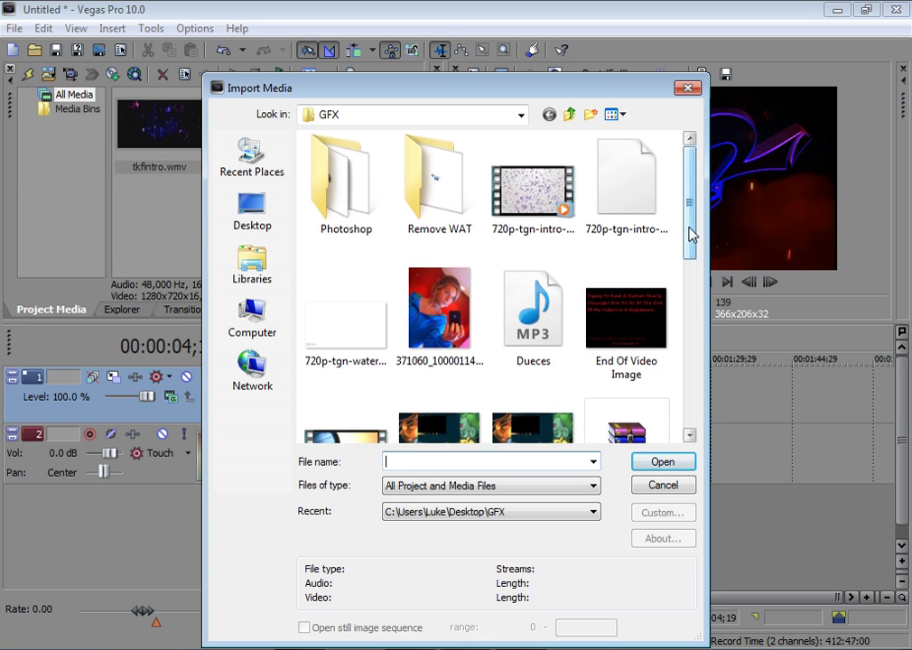
left_click_drag(691, 235, 638, 198)
left_click(267, 221)
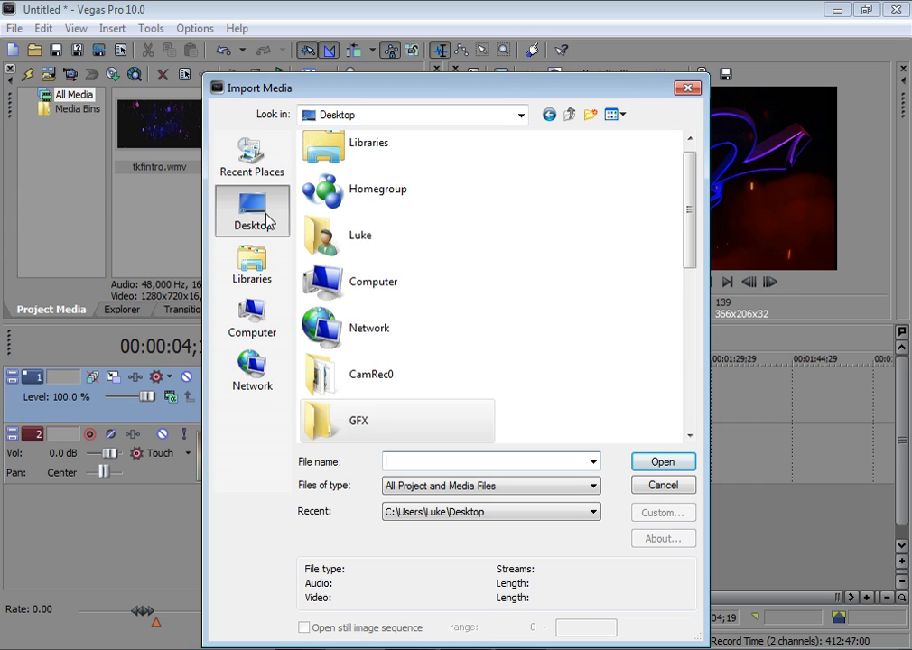
scroll(617, 254, "down", 2)
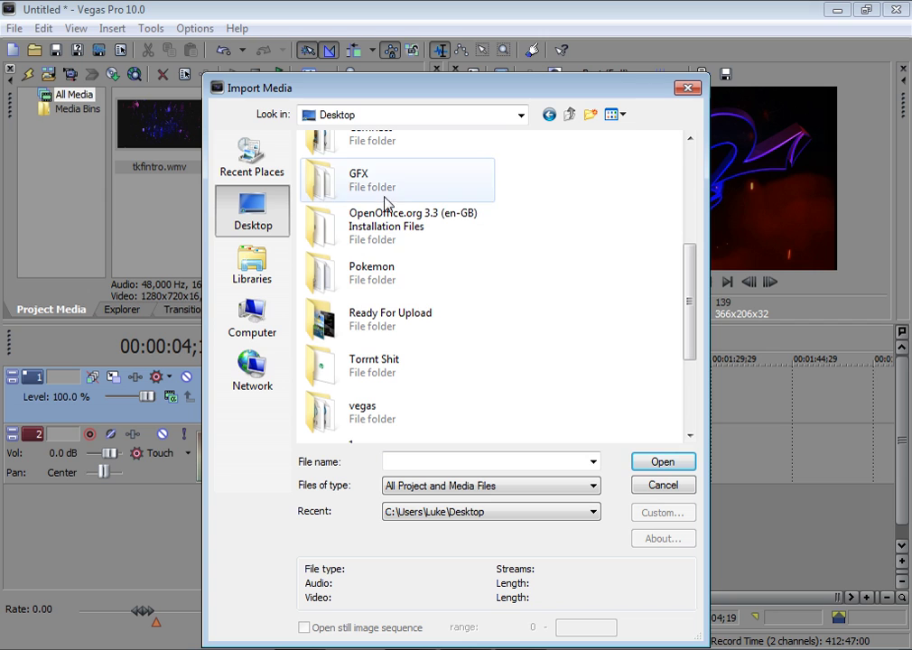
scroll(418, 190, "up", 2)
scroll(471, 219, "down", 2)
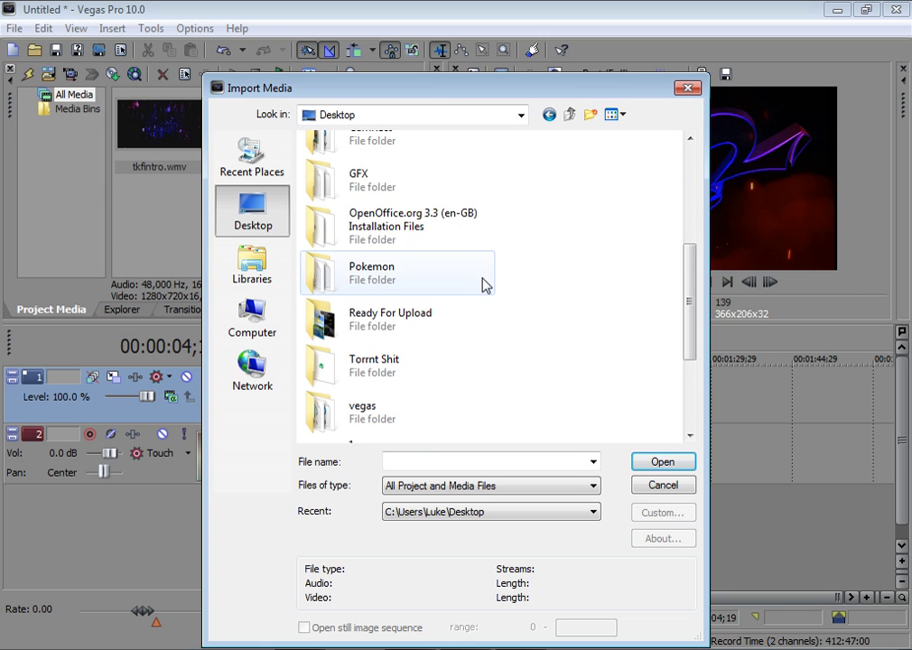
scroll(486, 286, "up", 3)
scroll(539, 353, "down", 5)
left_click(416, 289)
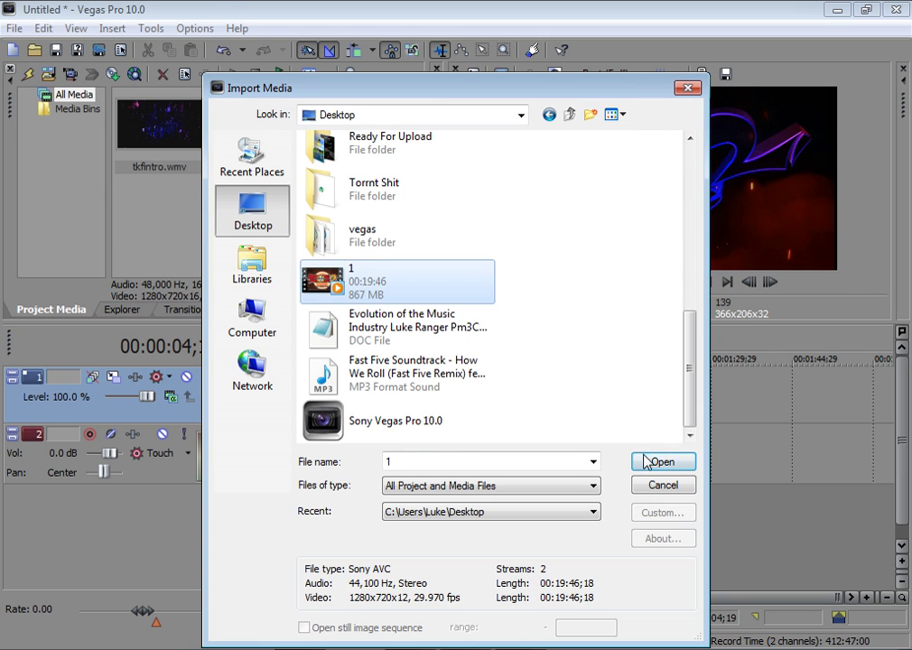
left_click(645, 462)
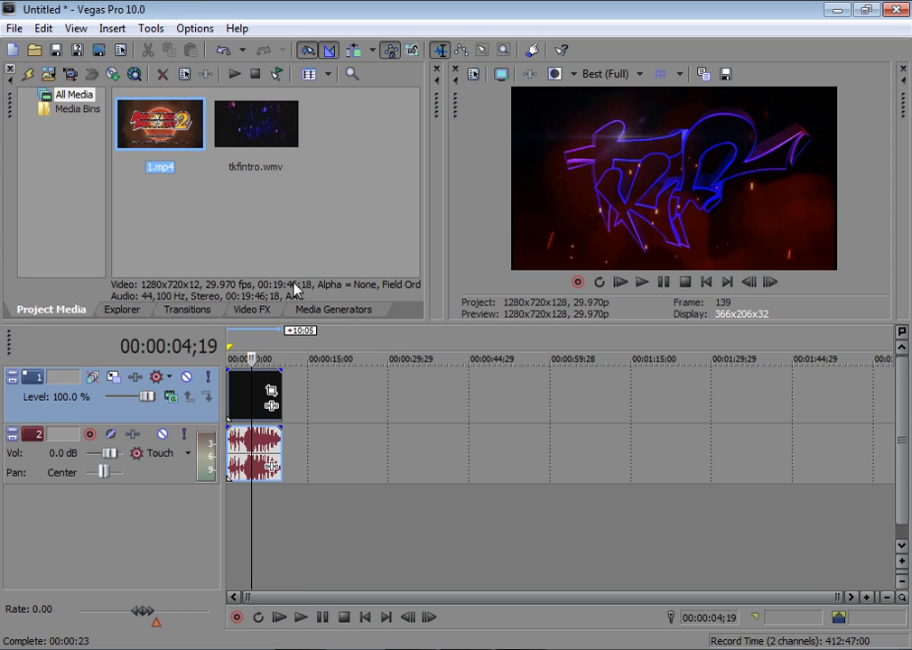
Place 1.mp4 after the intro on new tracks 3 and 4, then jump to 00:03:09;17
left_click_drag(161, 136, 386, 541)
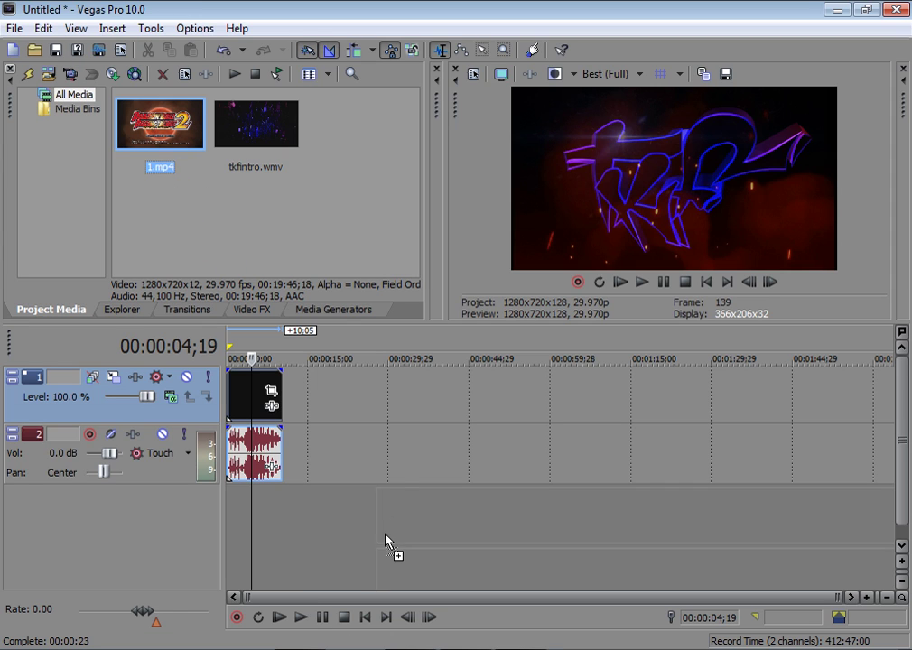
left_click_drag(302, 555, 301, 556)
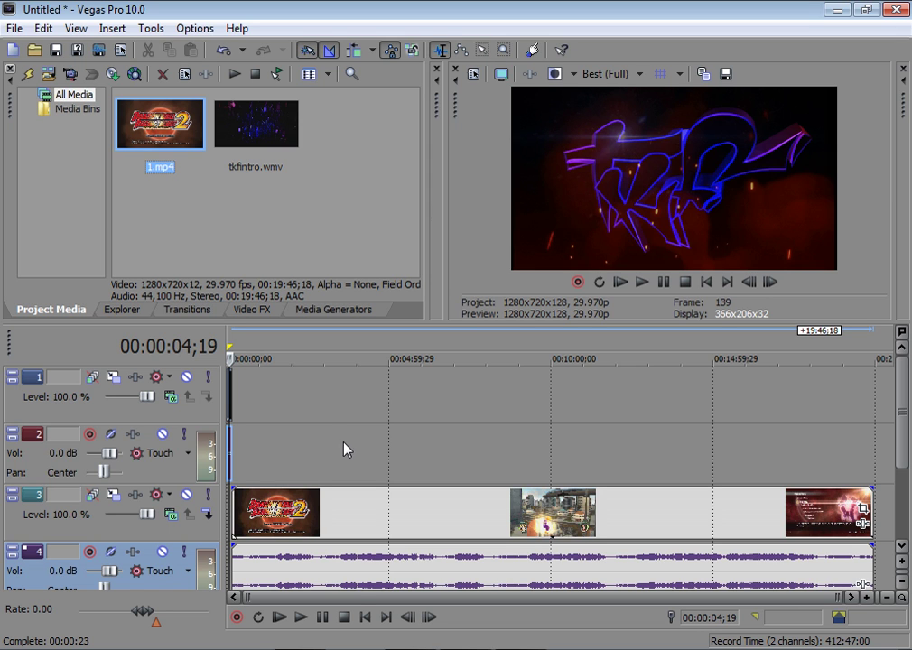
left_click(332, 345)
scroll(354, 438, "up", 3)
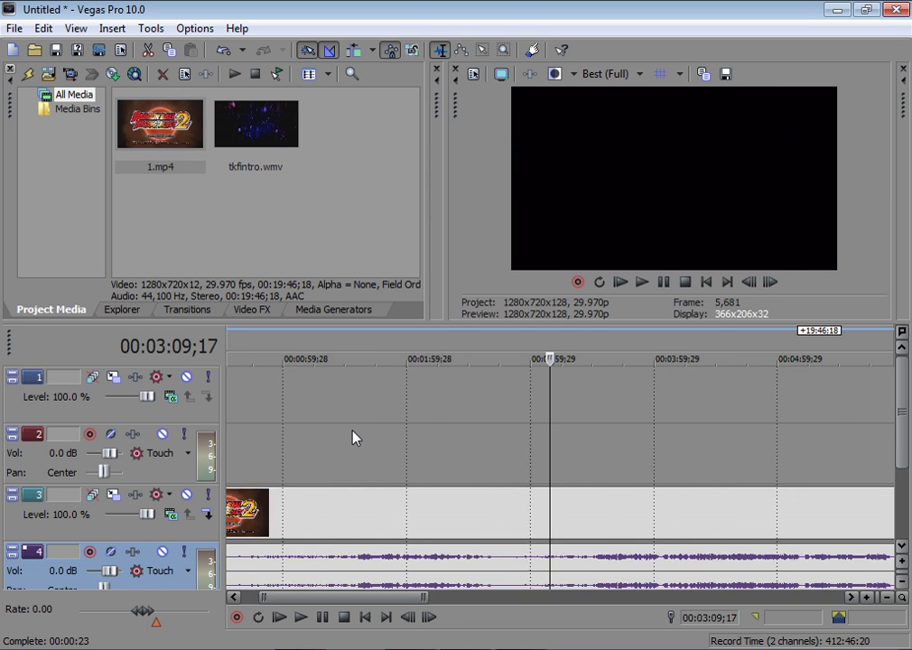
scroll(354, 439, "down", 2)
scroll(356, 436, "up", 4)
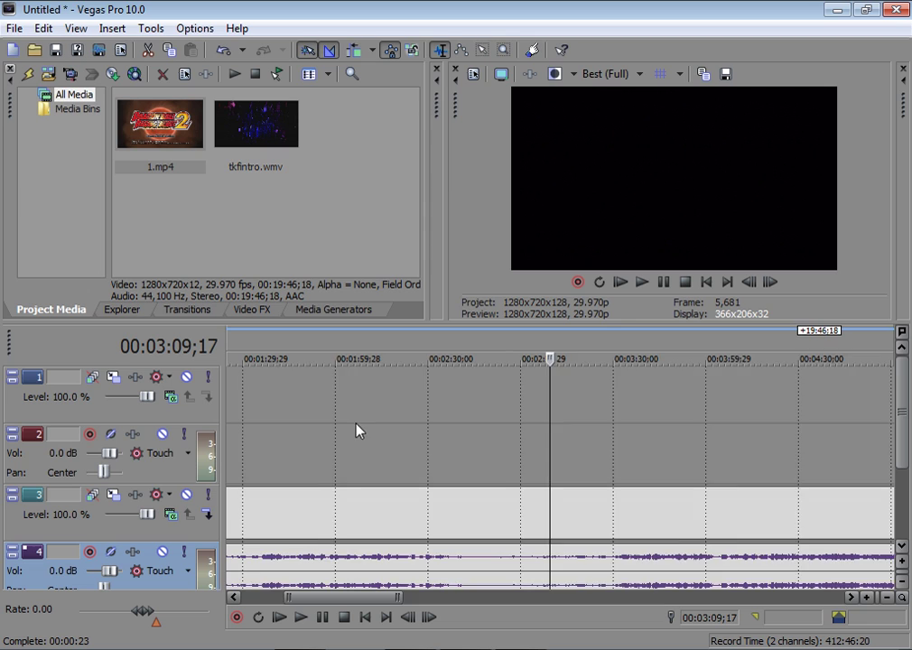
scroll(355, 430, "down", 10)
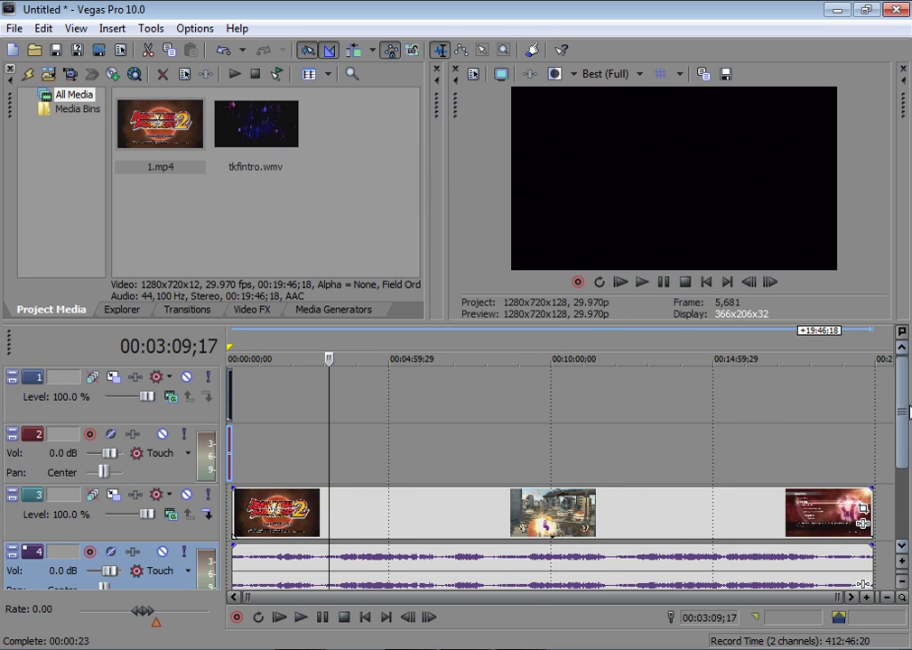
scroll(904, 430, "down", 2)
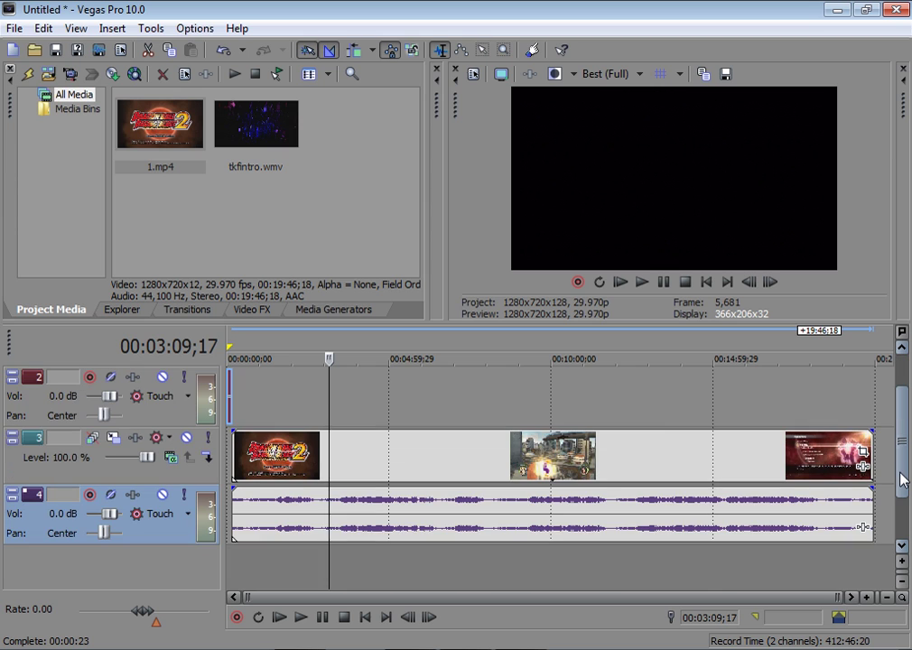
Play the project from 00:07:07;00 and stop playback
left_click(457, 533)
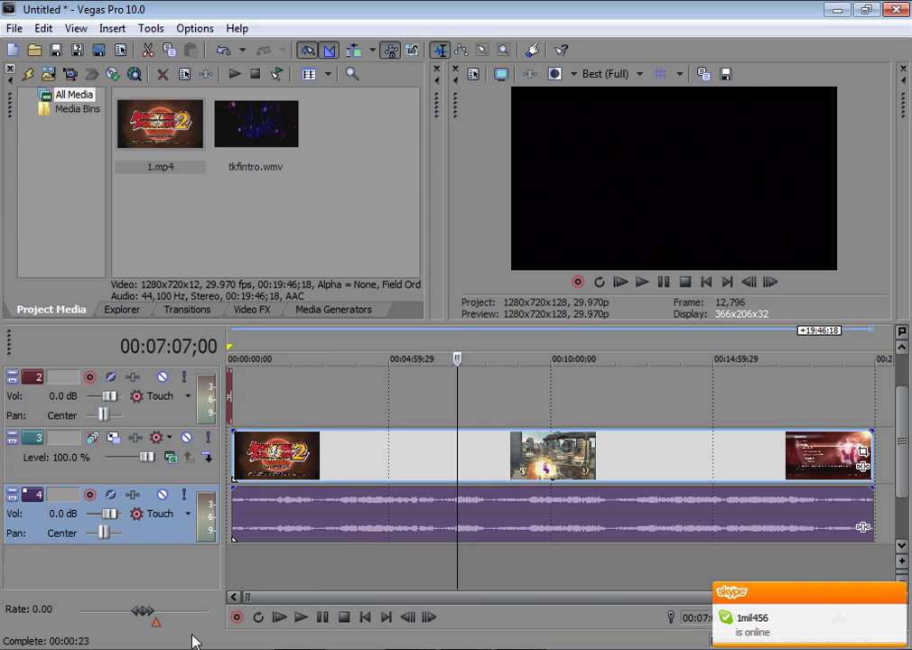
left_click(302, 617)
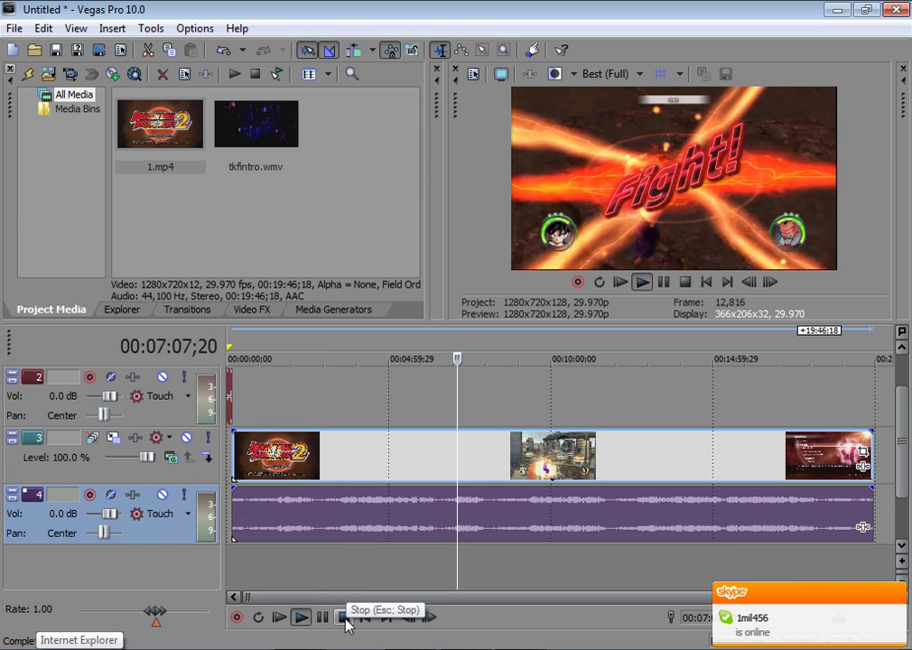
left_click(355, 622)
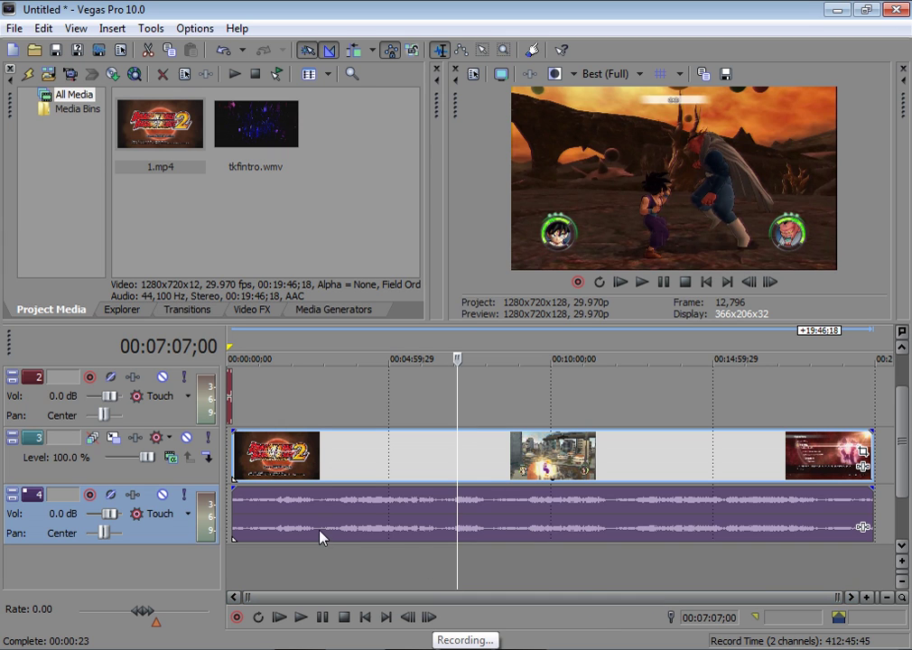
mouse_move(303, 529)
left_mouse_down()
mouse_move(541, 526)
mouse_move(517, 517)
mouse_move(307, 518)
left_mouse_up()
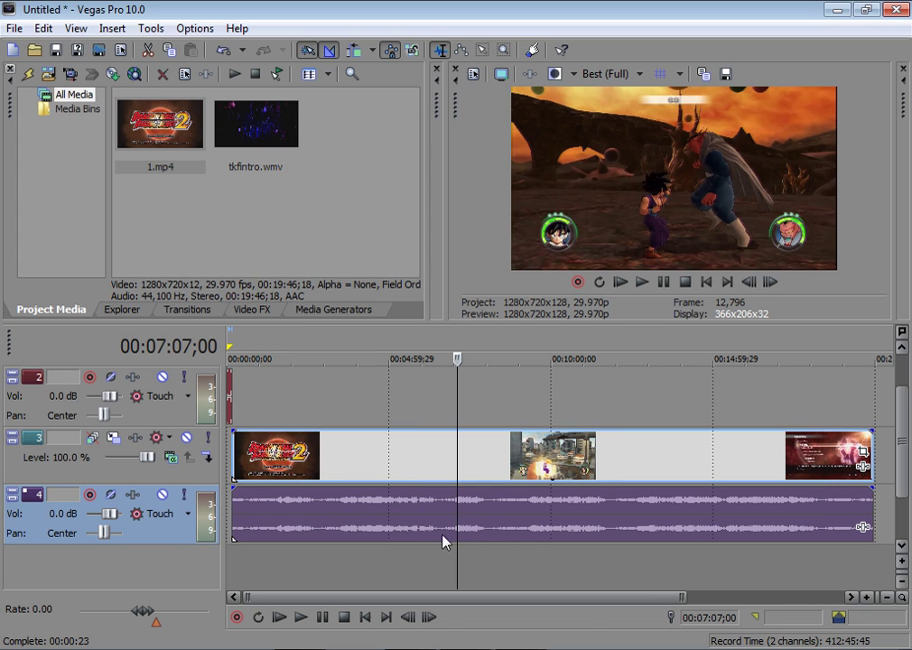
Remove the 1.mp4 audio event from its video group, test-move it, then return it to the timeline start
right_click(407, 532)
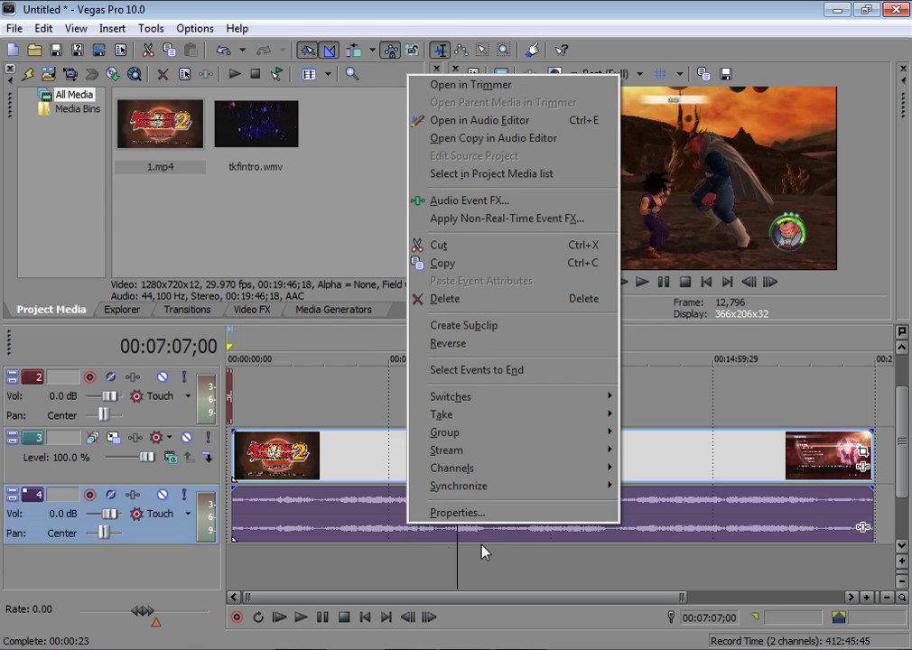
mouse_move(607, 434)
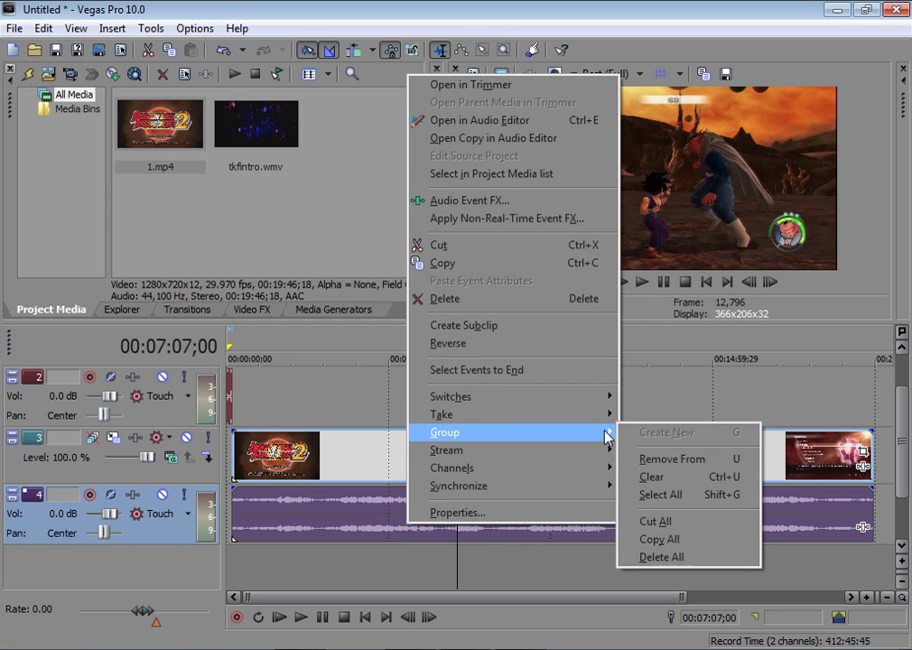
left_click(684, 462)
left_click_drag(265, 513, 354, 497)
mouse_move(341, 456)
left_mouse_down()
mouse_move(506, 444)
mouse_move(339, 457)
left_mouse_up()
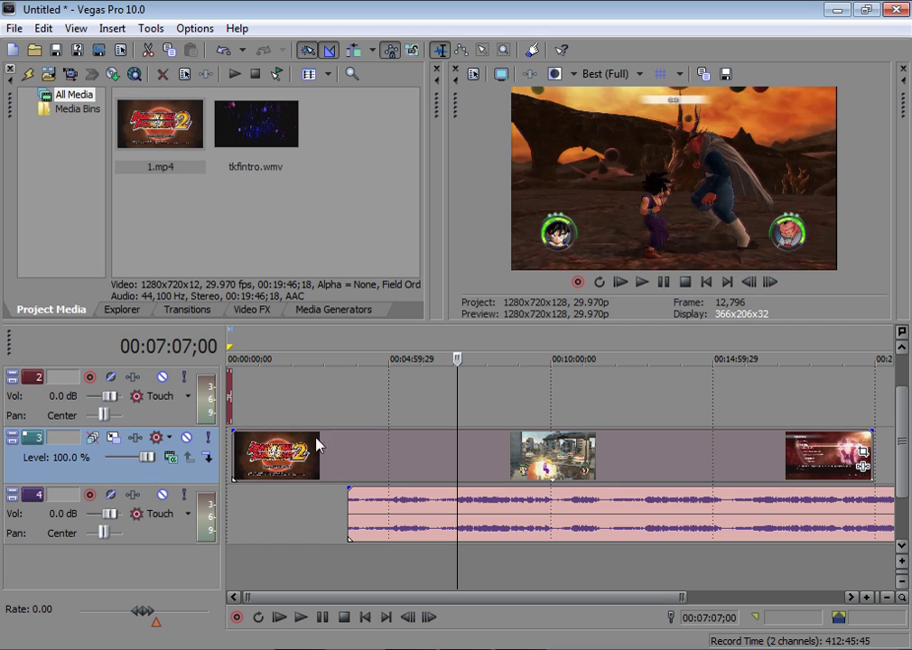
left_click_drag(426, 521, 316, 527)
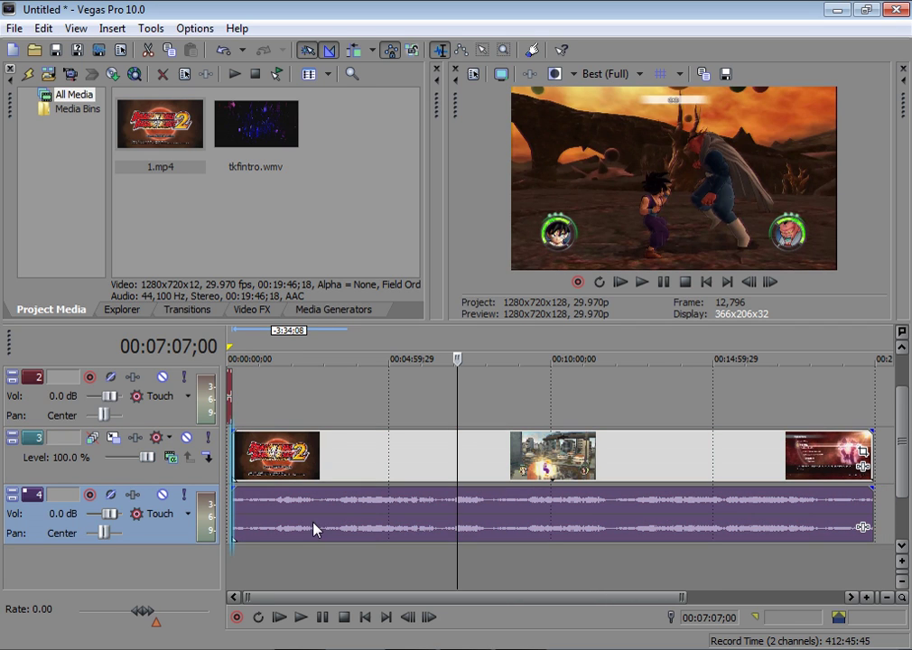
left_click(393, 578)
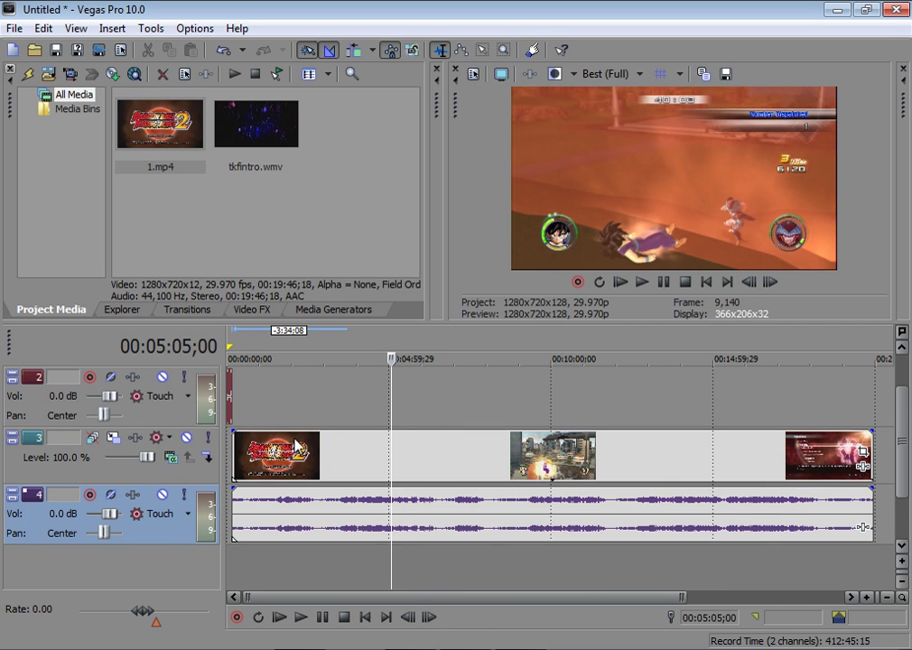
In the 1.mp4 video event properties, uncheck Maintain aspect ratio and select Disable resample
right_click(470, 458)
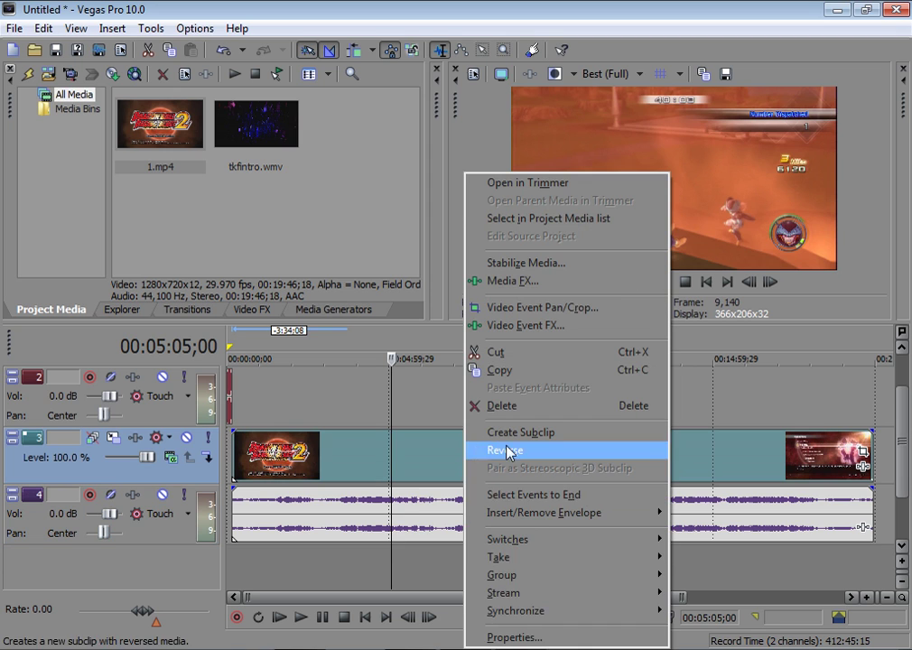
left_click(513, 632)
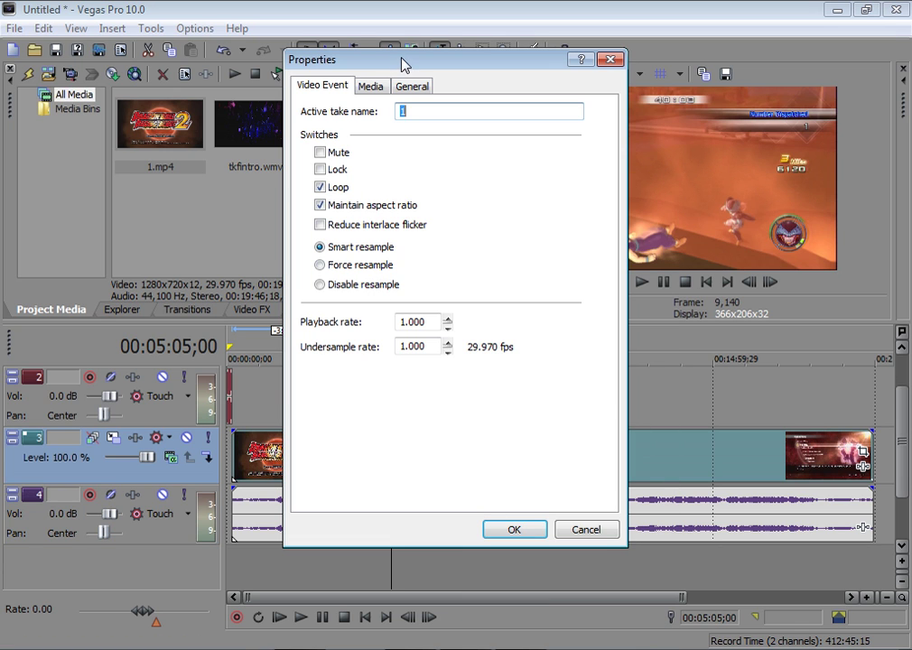
left_click_drag(402, 63, 230, 68)
left_click(203, 211)
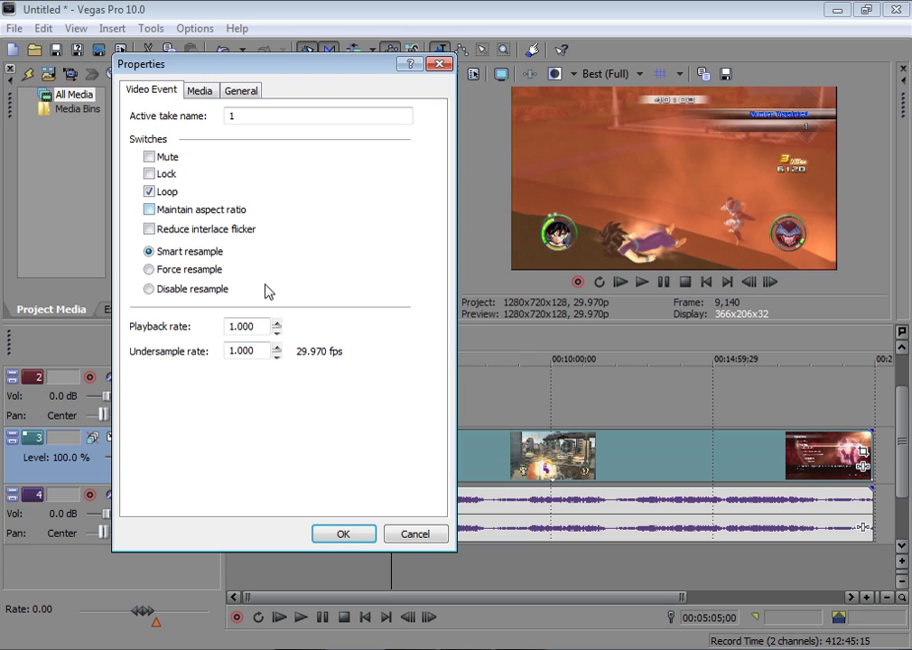
left_click(185, 290)
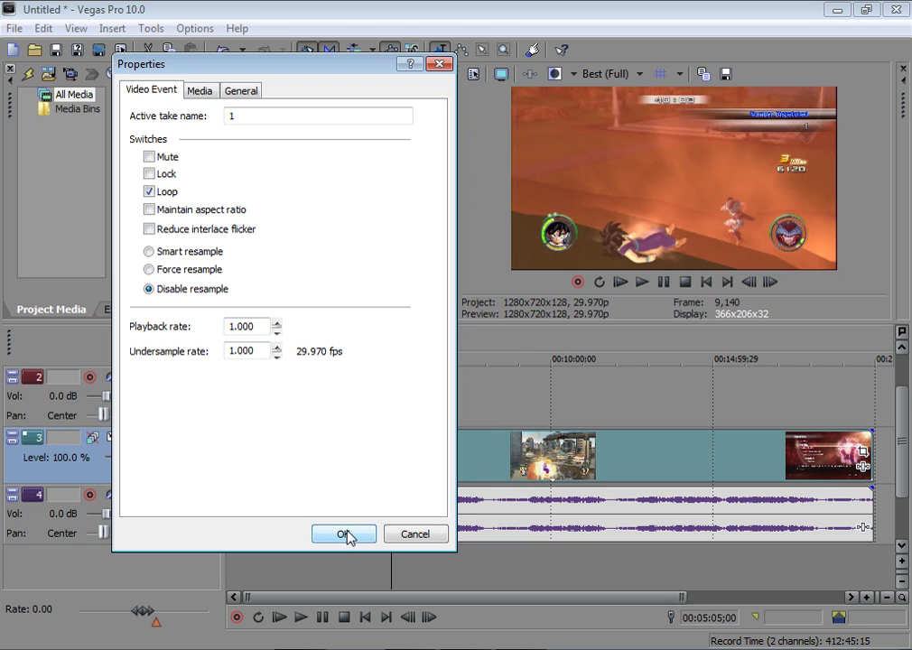
left_click(344, 534)
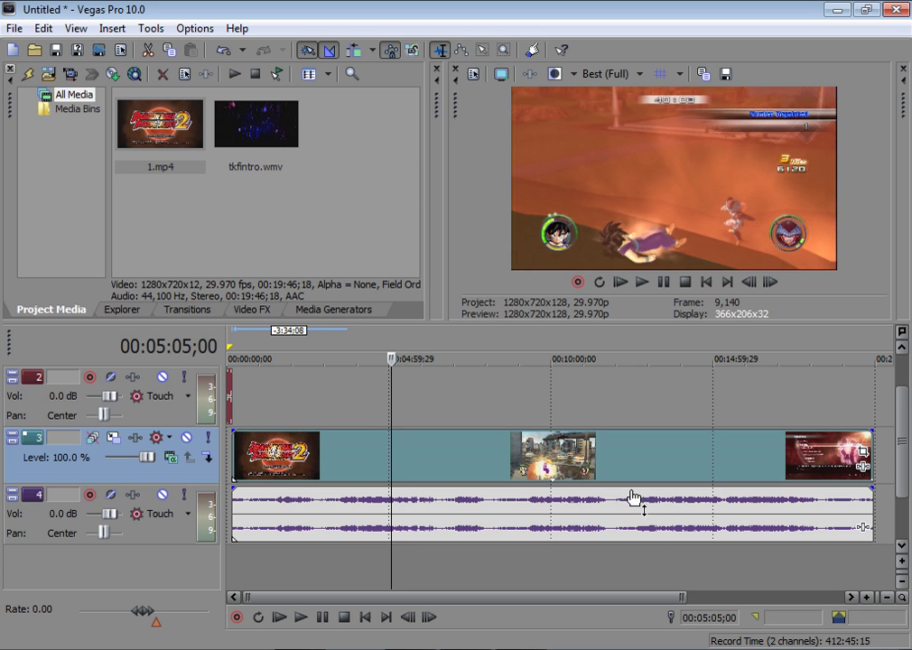
Shrink the video event's Pan/Crop frame slightly to 1228.4 × 691
right_click(489, 454)
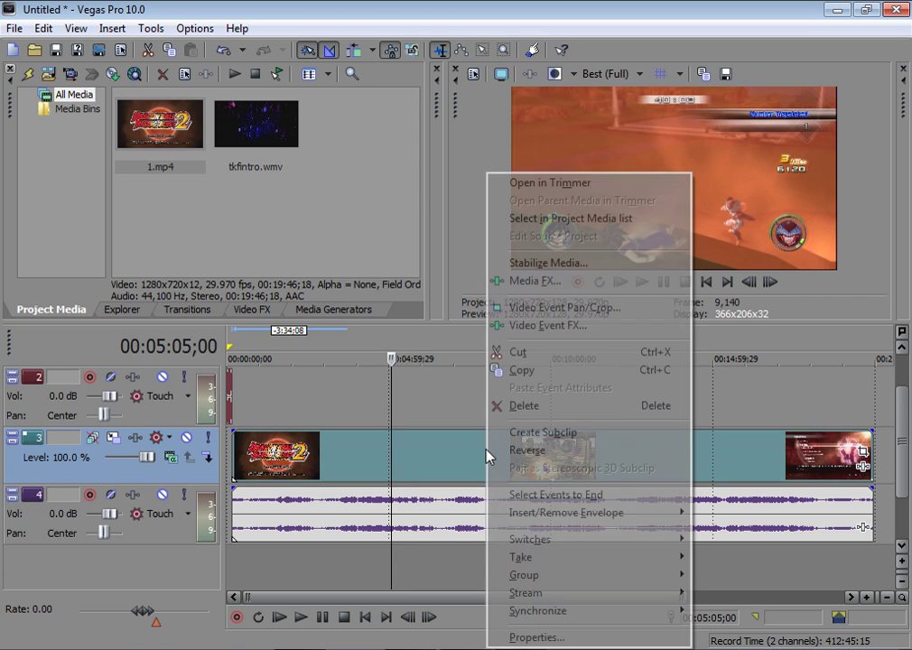
left_click(643, 309)
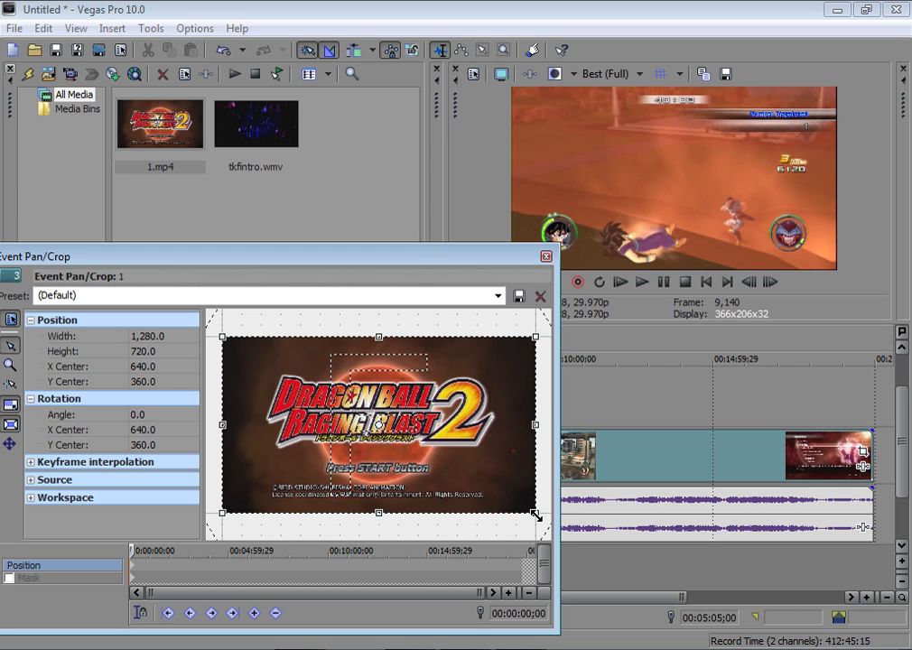
left_click_drag(535, 515, 536, 512)
left_click(546, 256)
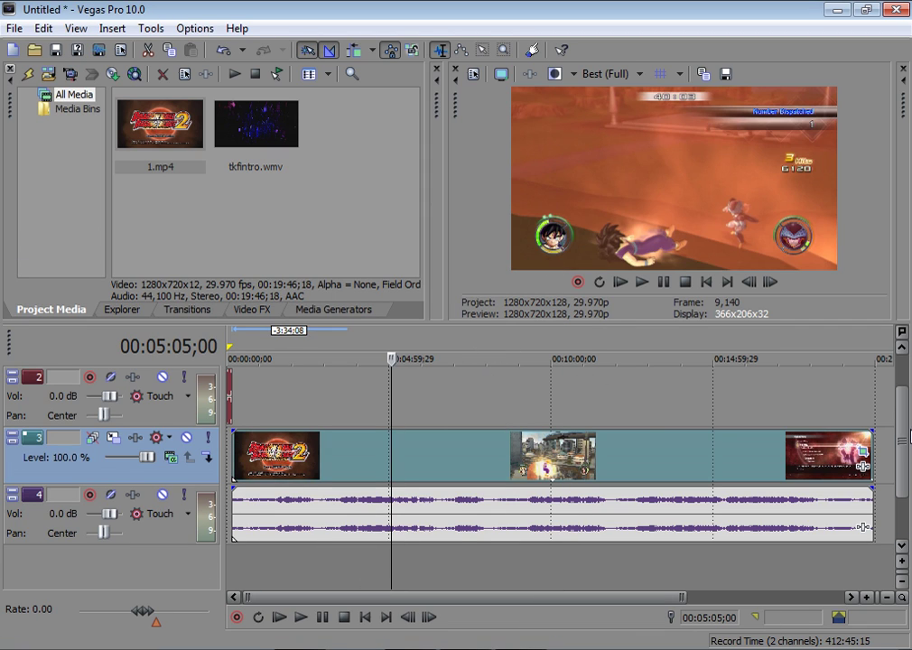
Open the File > Import > Media browser and close it without importing anything
scroll(904, 510, "down", 1)
scroll(813, 529, "up", 2)
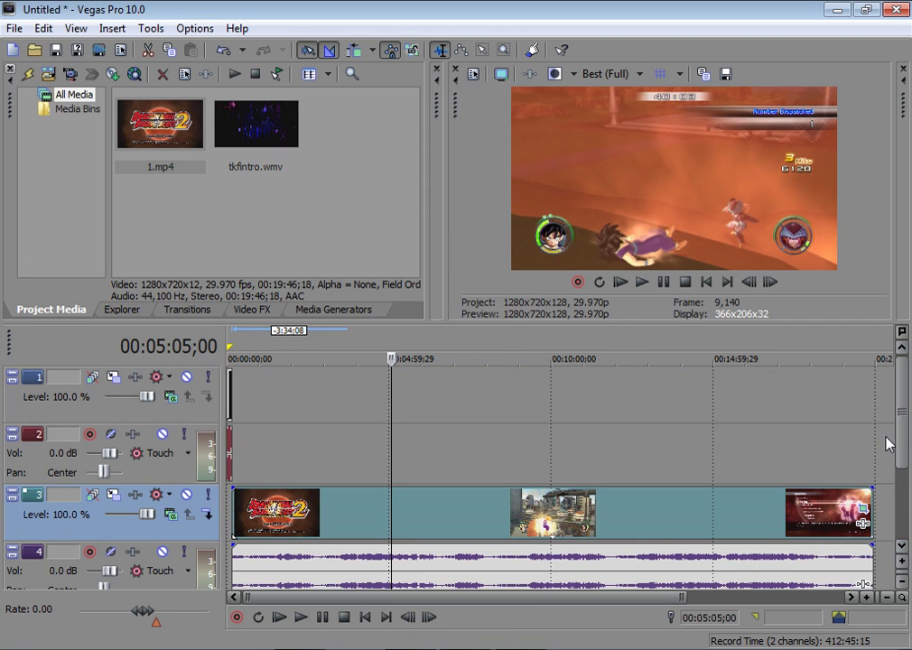
scroll(902, 452, "down", 1)
scroll(906, 460, "up", 1)
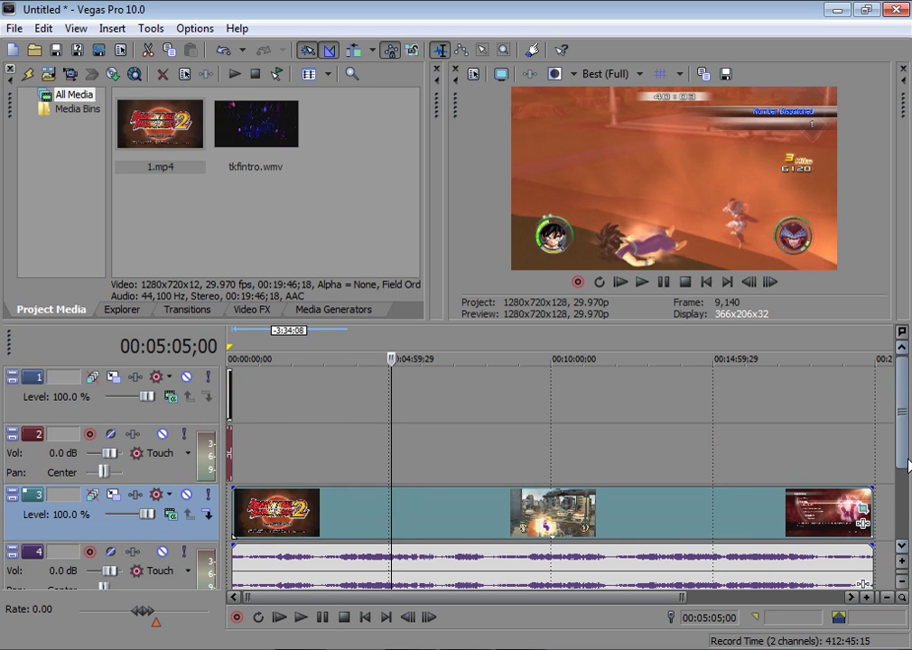
scroll(908, 470, "down", 1)
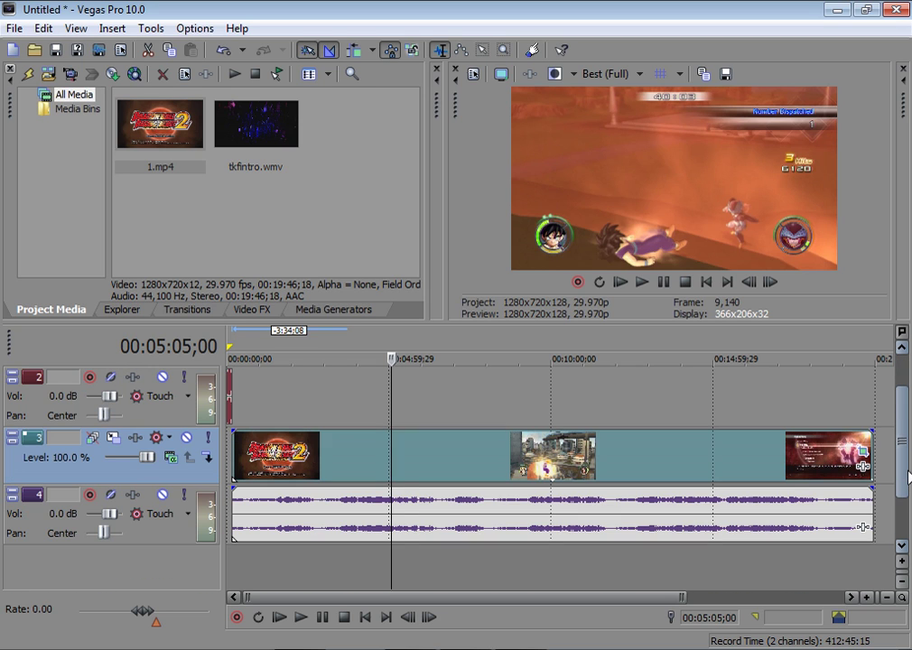
left_click(8, 31)
mouse_move(217, 199)
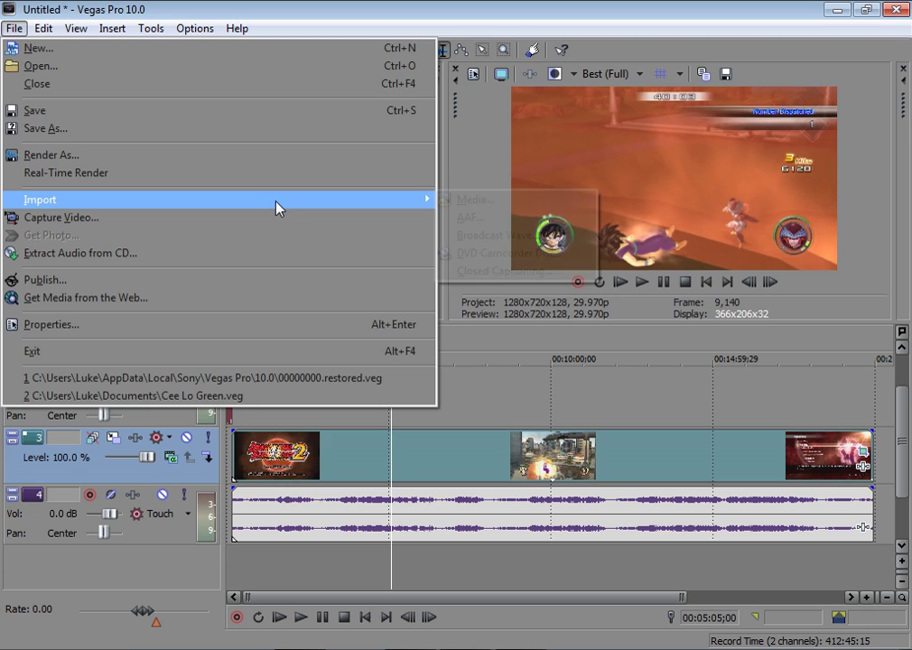
left_click(470, 198)
scroll(592, 328, "down", 5)
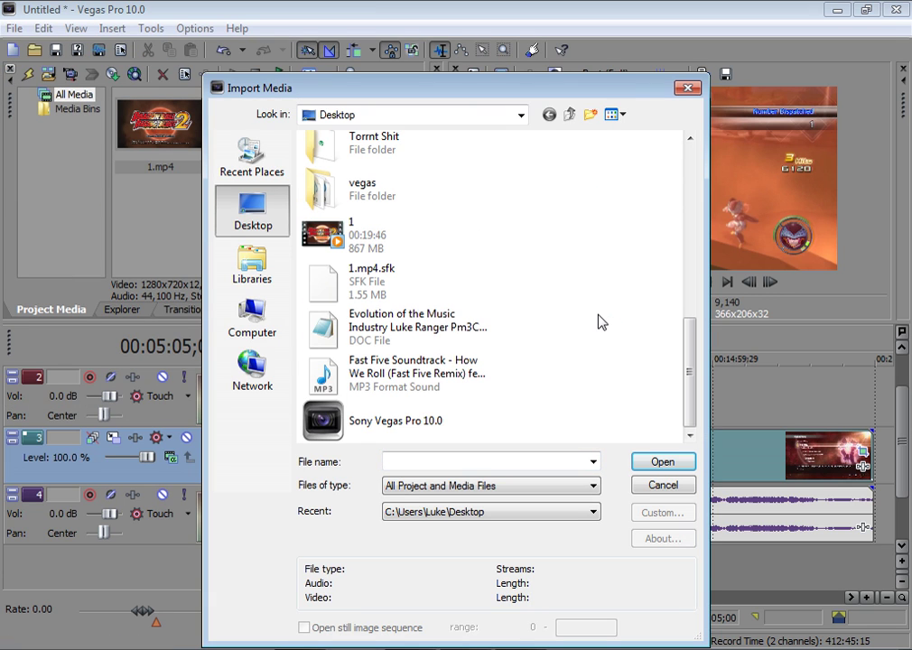
left_click_drag(694, 361, 692, 86)
left_click(688, 88)
left_click(867, 649)
left_click(911, 649)
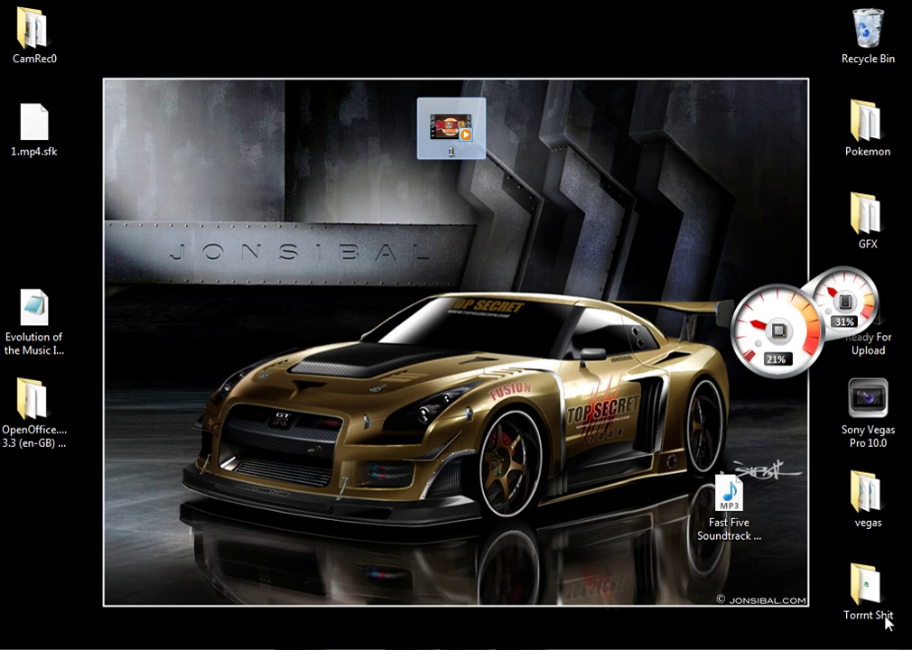
left_click(864, 41)
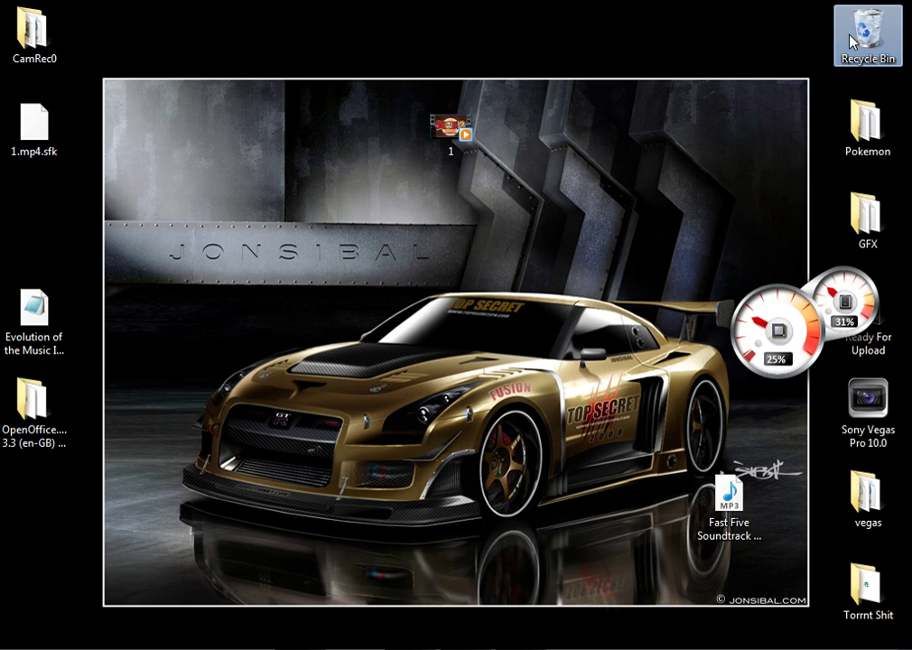
left_click(793, 47)
double_click(866, 31)
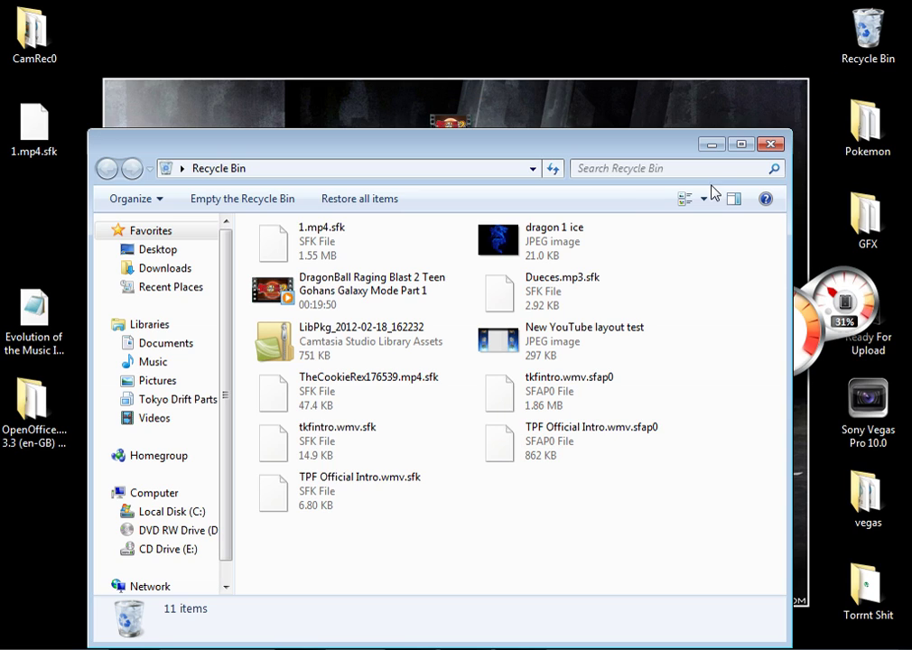
left_click(773, 145)
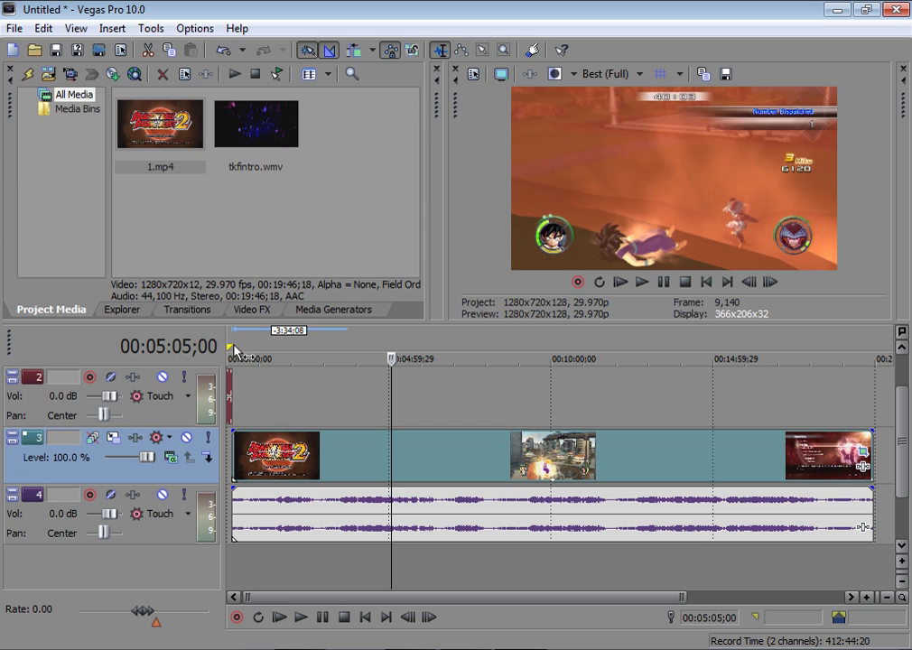
left_click(654, 512)
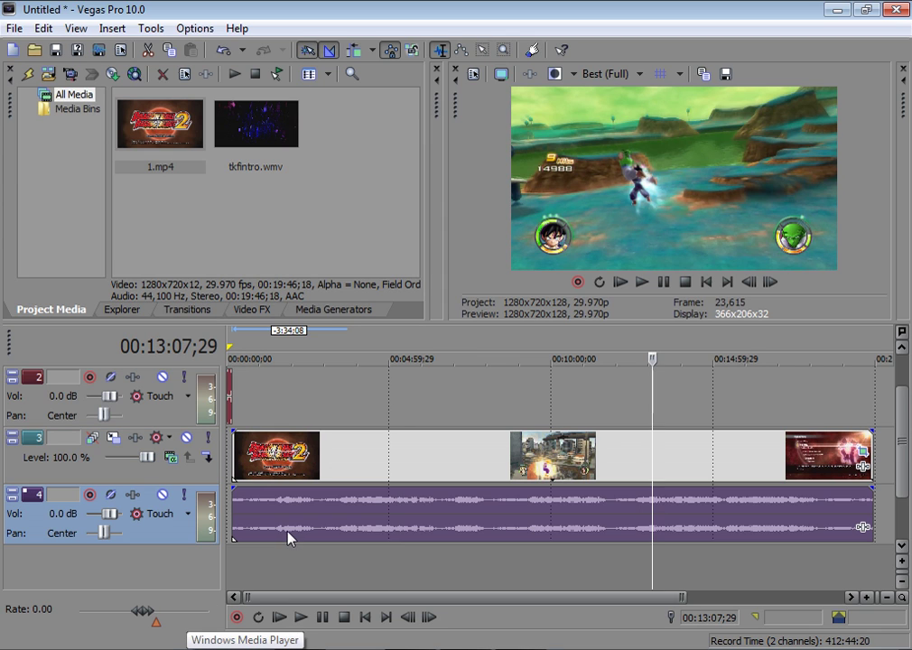
left_click(516, 347)
left_click(582, 347)
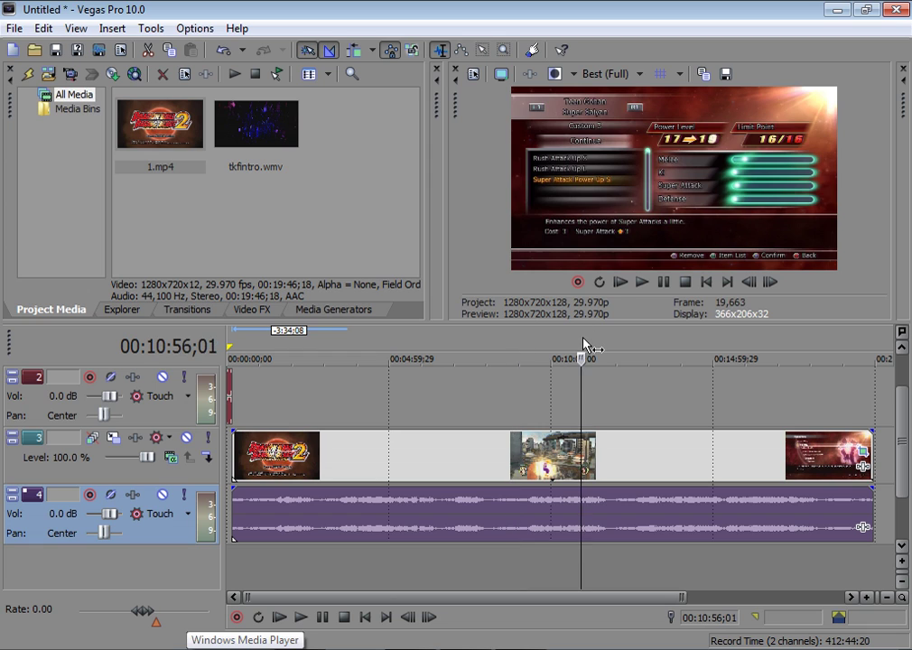
left_click(598, 347)
left_click(622, 347)
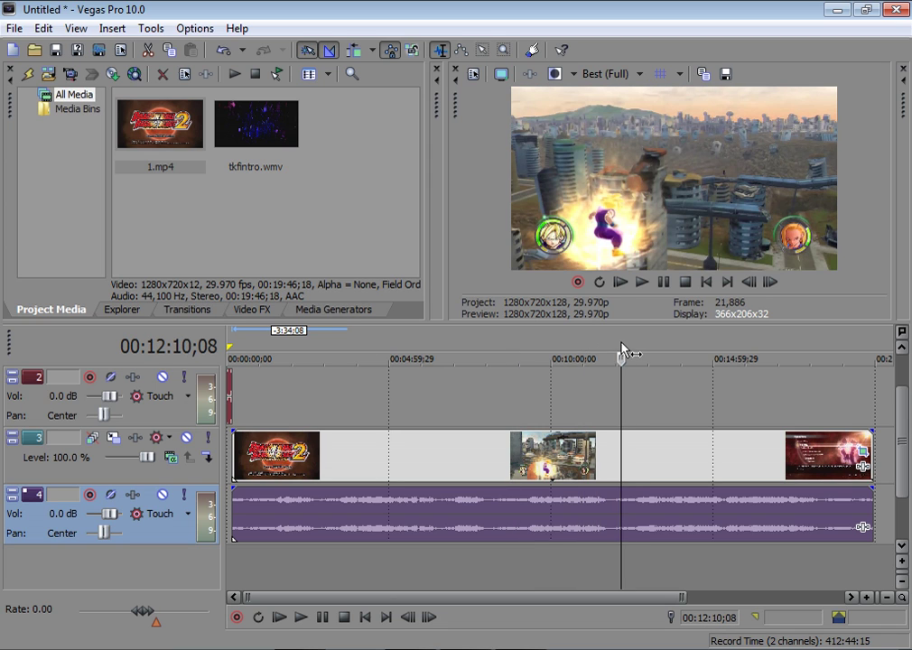
left_click(610, 347)
left_click(603, 347)
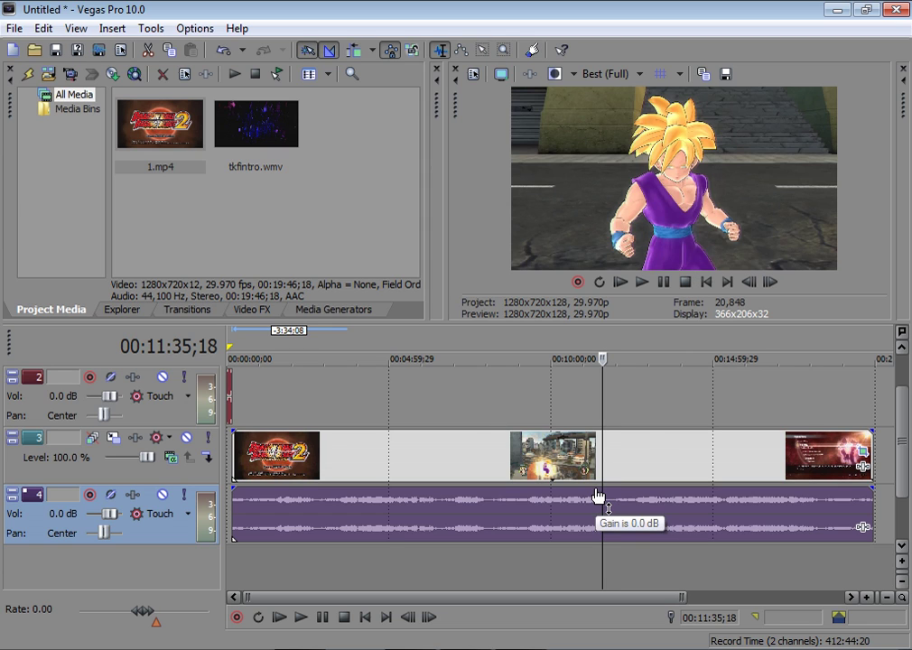
Add the Sony Color Corrector effect to the 1.mp4 video event
right_click(479, 454)
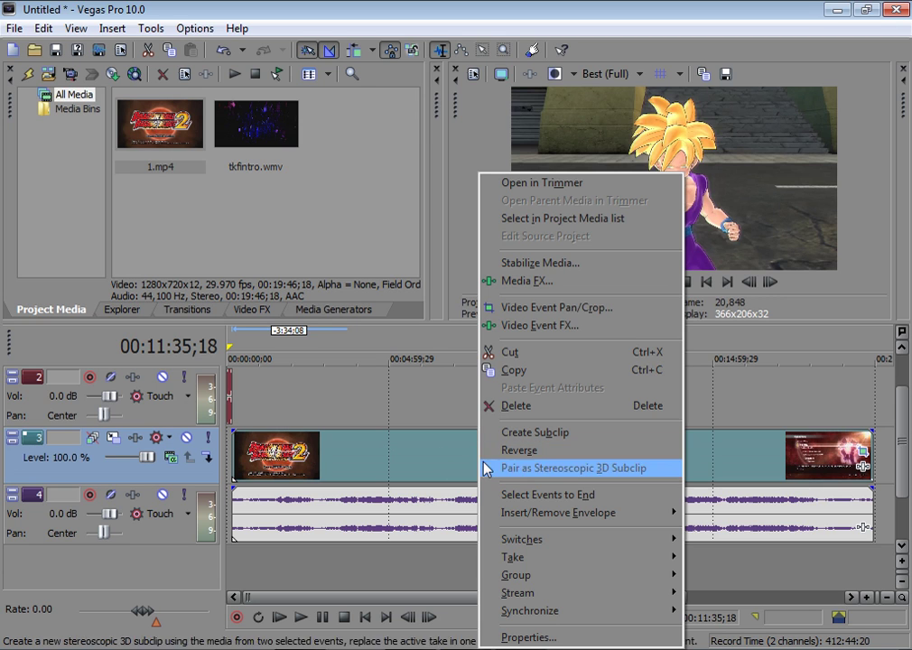
left_click(657, 334)
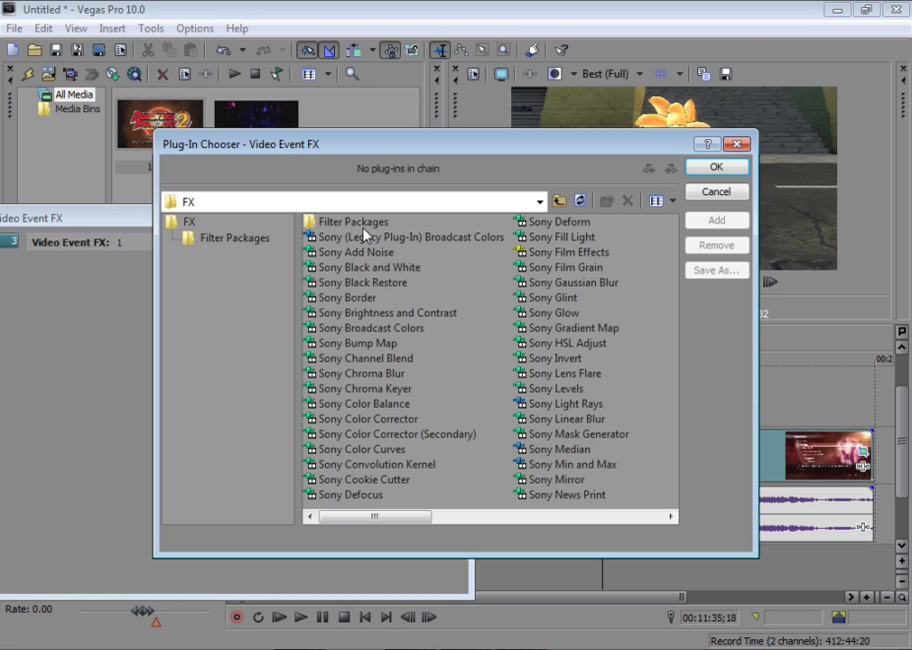
left_click_drag(435, 152, 262, 149)
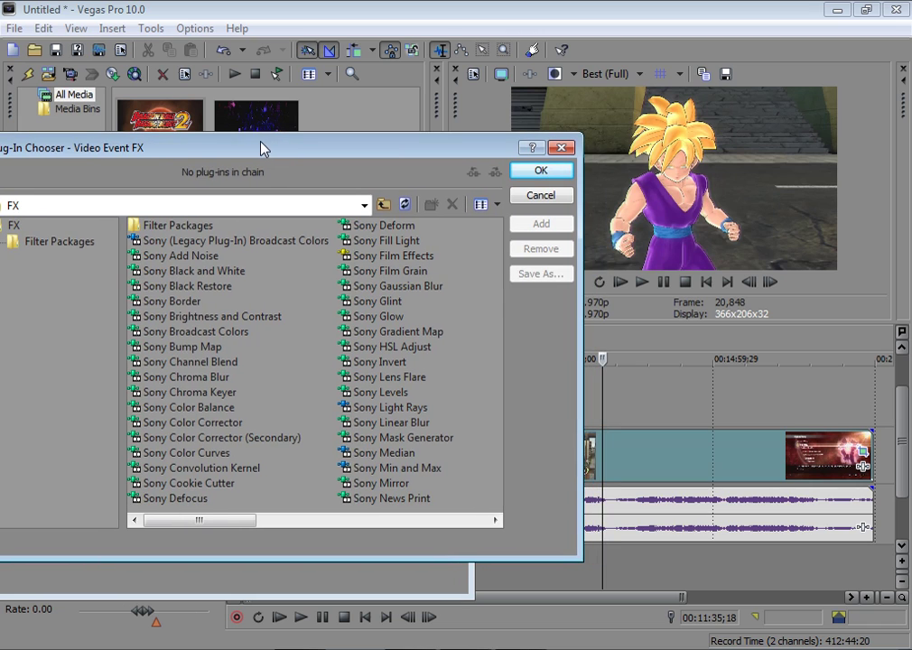
left_click(217, 425)
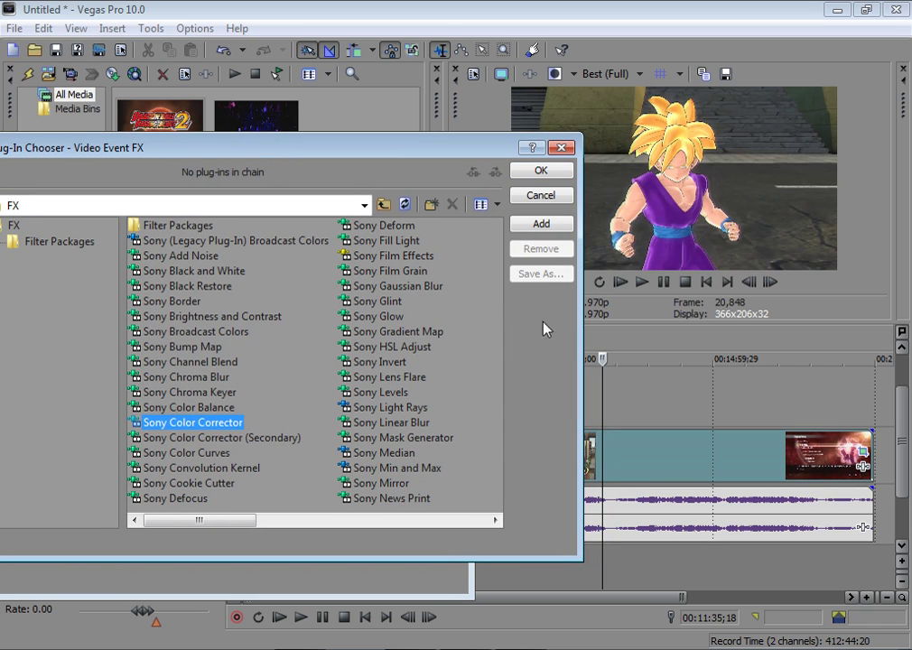
left_click(545, 225)
left_click(541, 170)
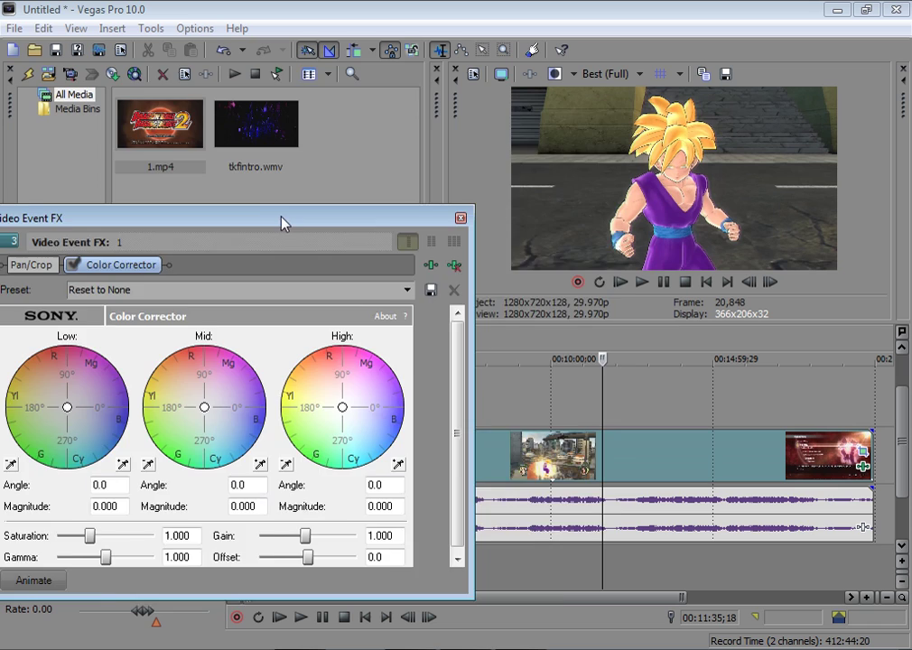
Apply the Studio RGB to Computer RGB preset to the Color Corrector
left_click_drag(283, 222, 323, 192)
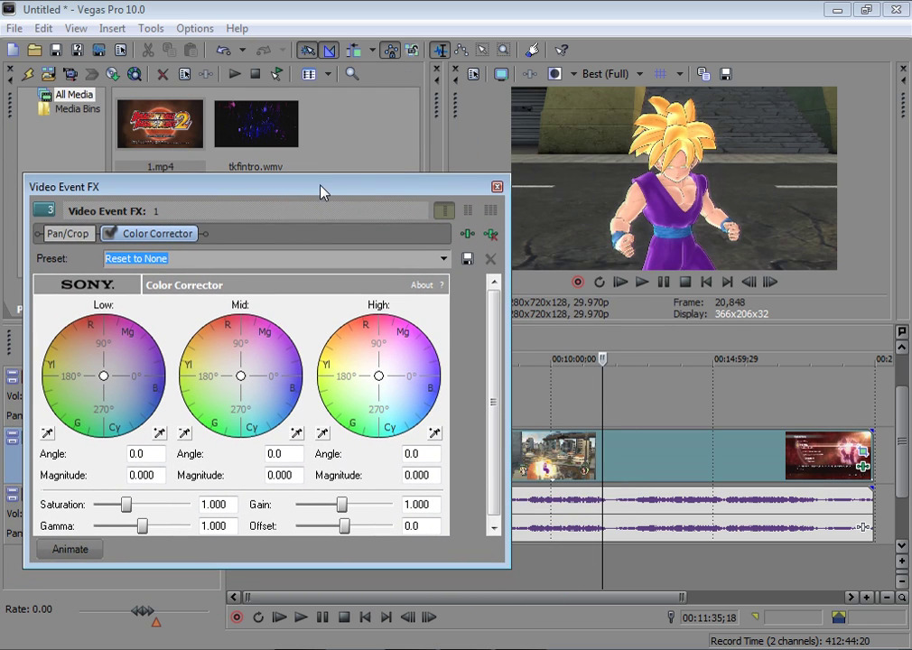
left_click(443, 261)
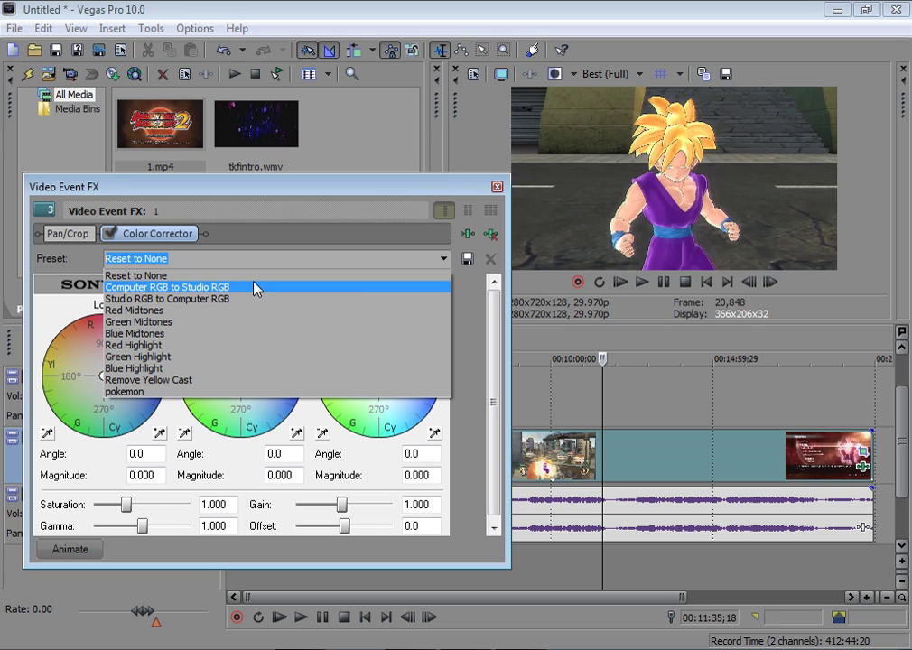
left_click(178, 307)
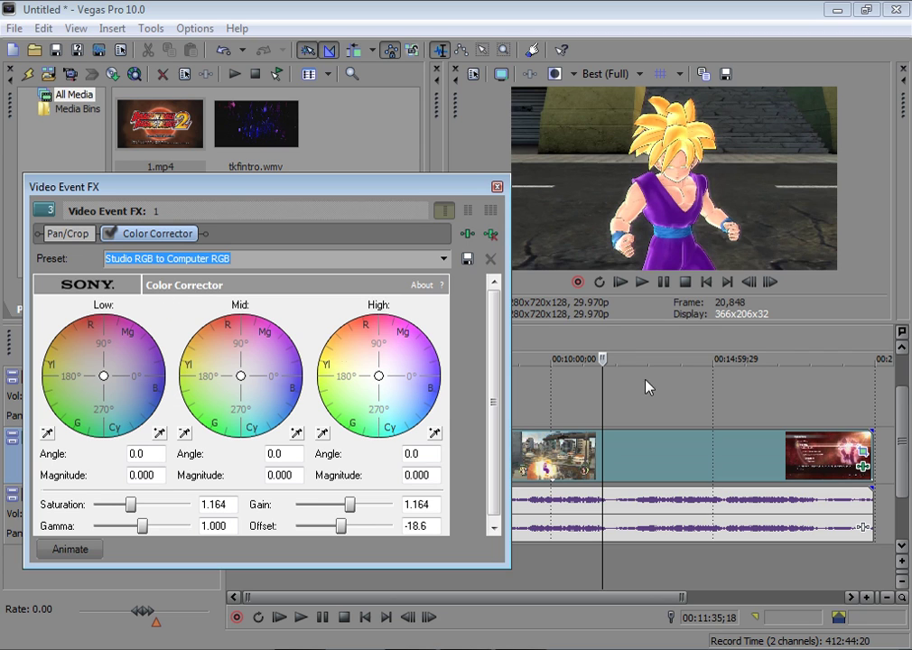
left_click(497, 187)
Preview the color-corrected video at several points, including 00:05:57 and 00:12:02
left_click(622, 340)
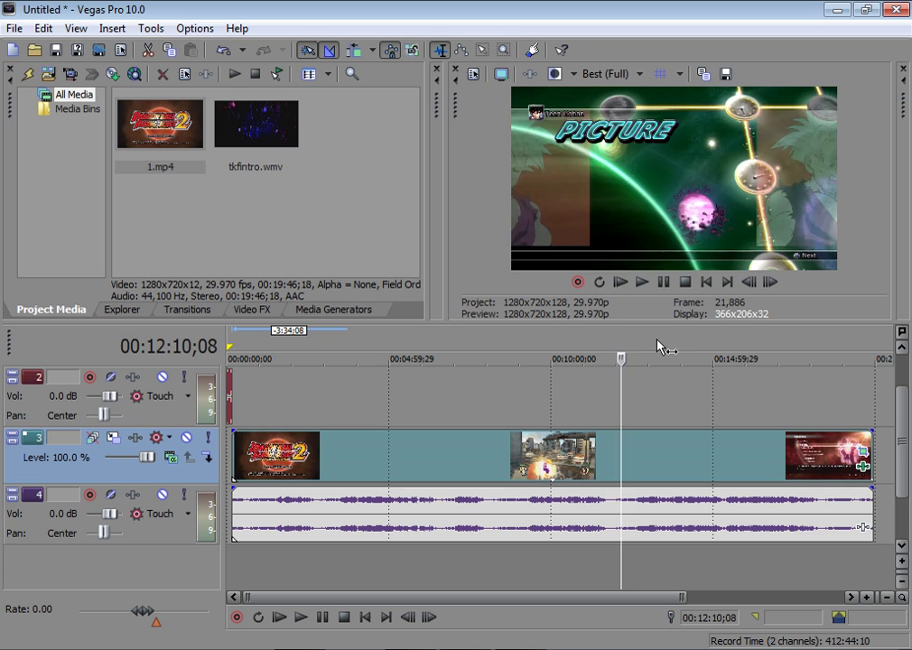
left_click(657, 341)
left_click(690, 345)
left_click(721, 345)
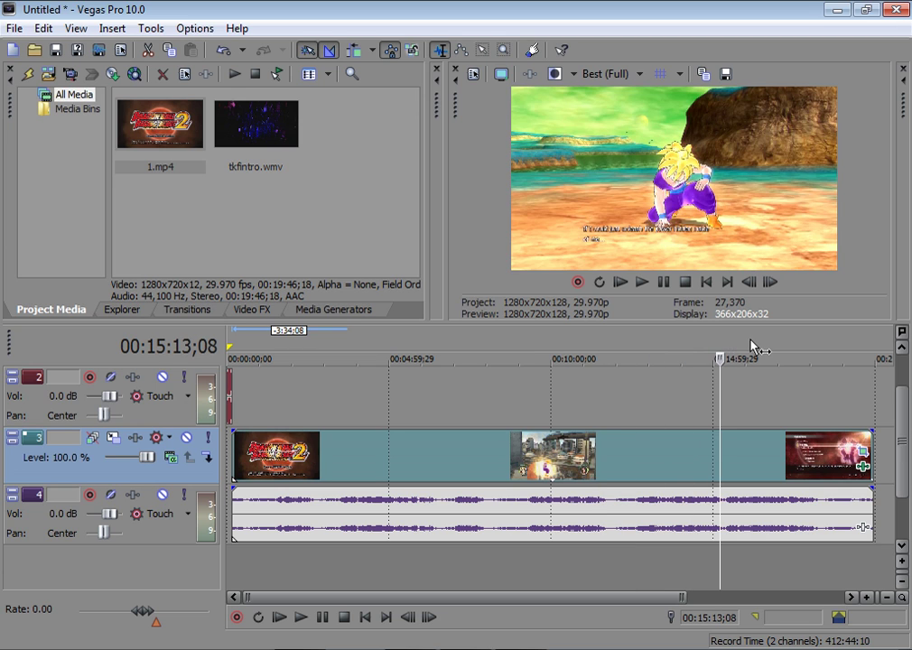
left_click(753, 348)
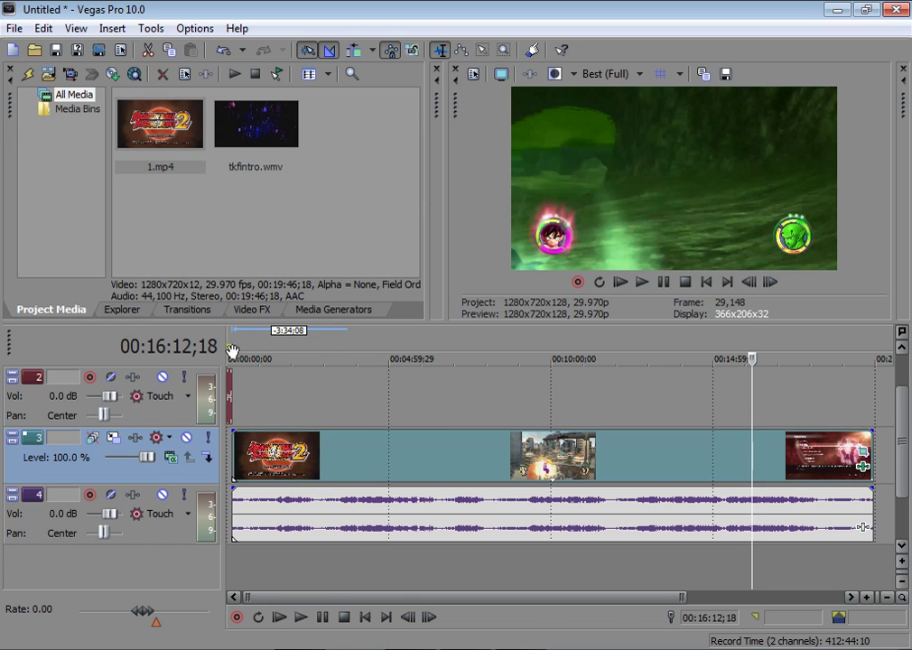
left_click_drag(342, 597, 440, 578)
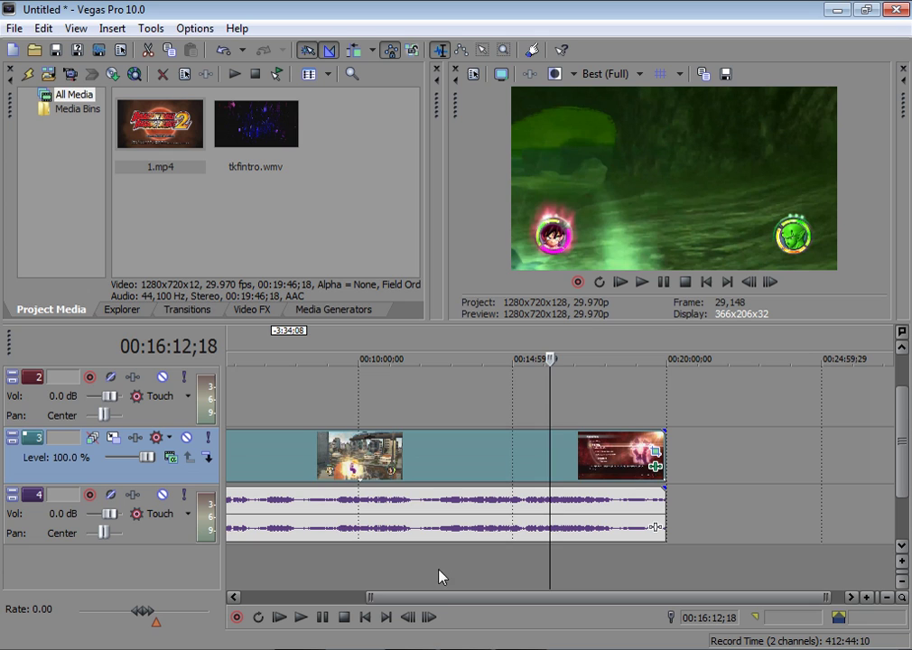
scroll(470, 385, "up", 2)
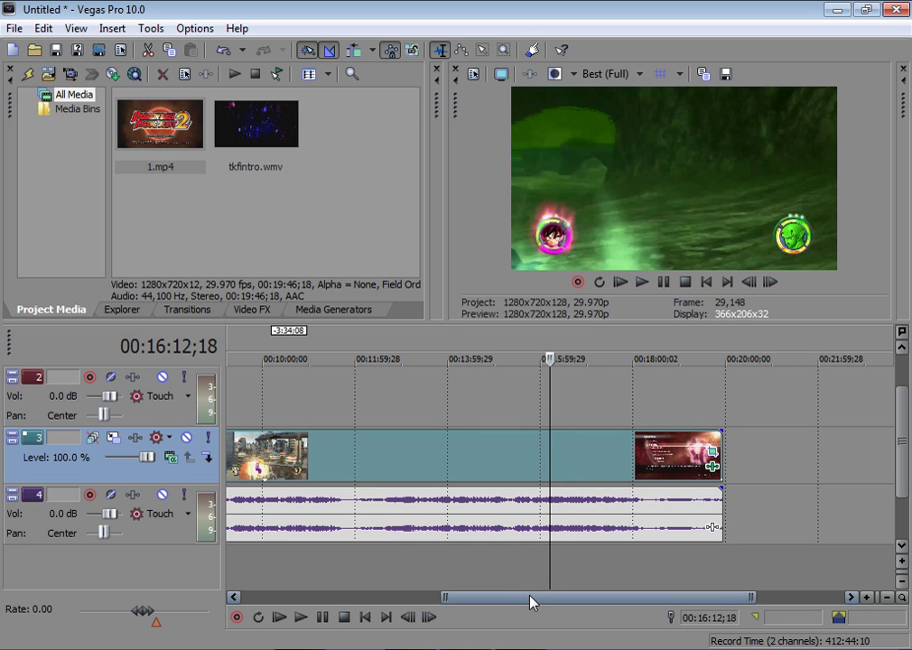
left_click_drag(533, 597, 342, 603)
scroll(401, 480, "down", 3)
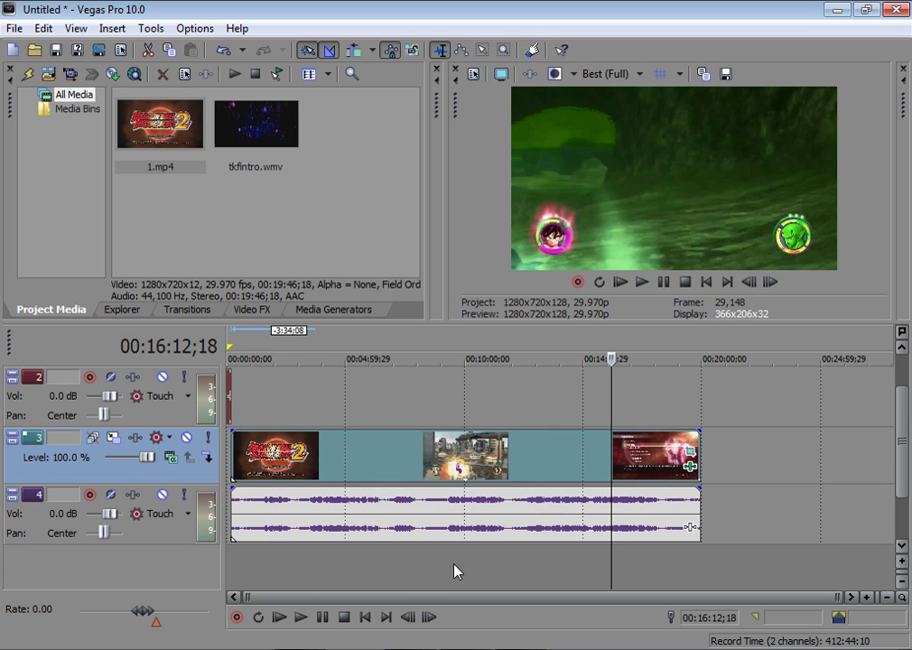
left_click(369, 347)
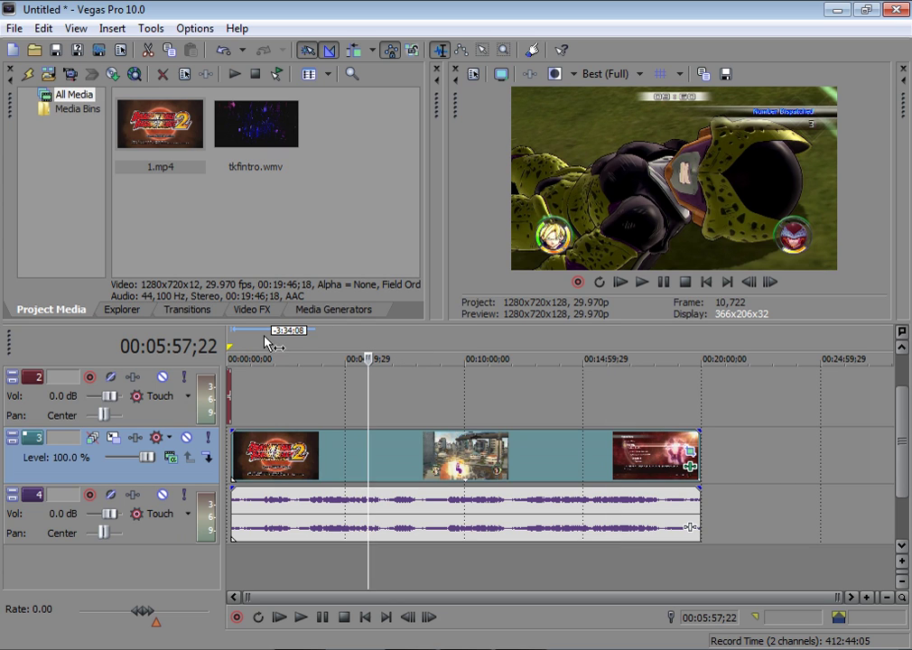
left_click(452, 343)
left_click(591, 348)
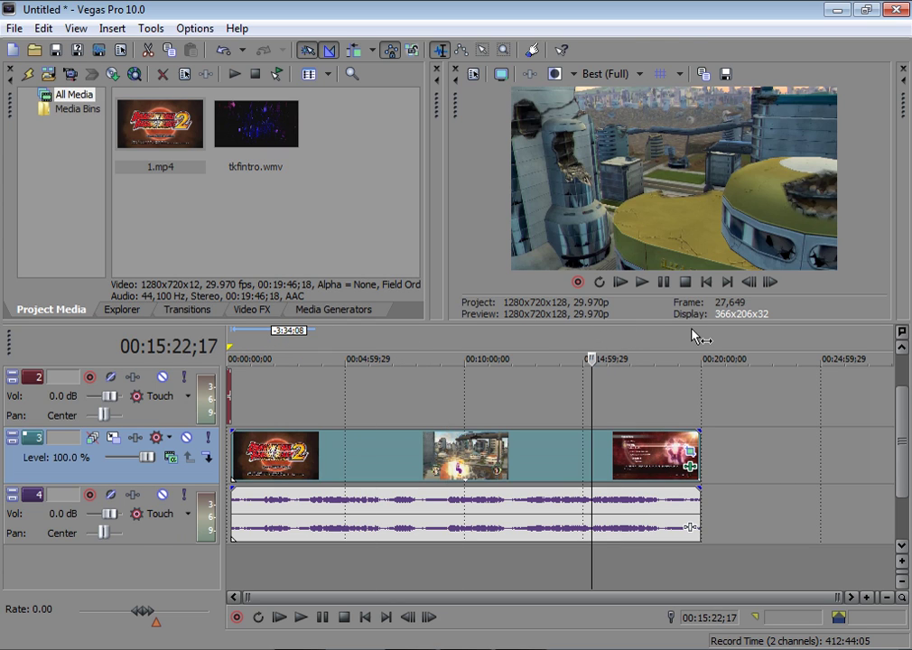
left_click(512, 342)
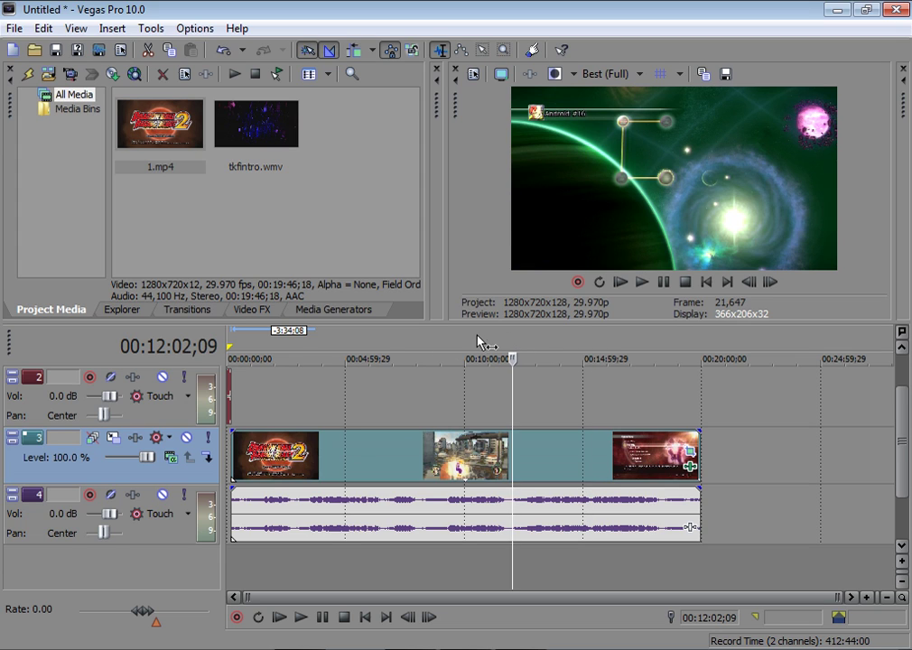
Select the whole project, 00:00:00;00 to 00:19:56;23, as the time range
double_click(473, 337)
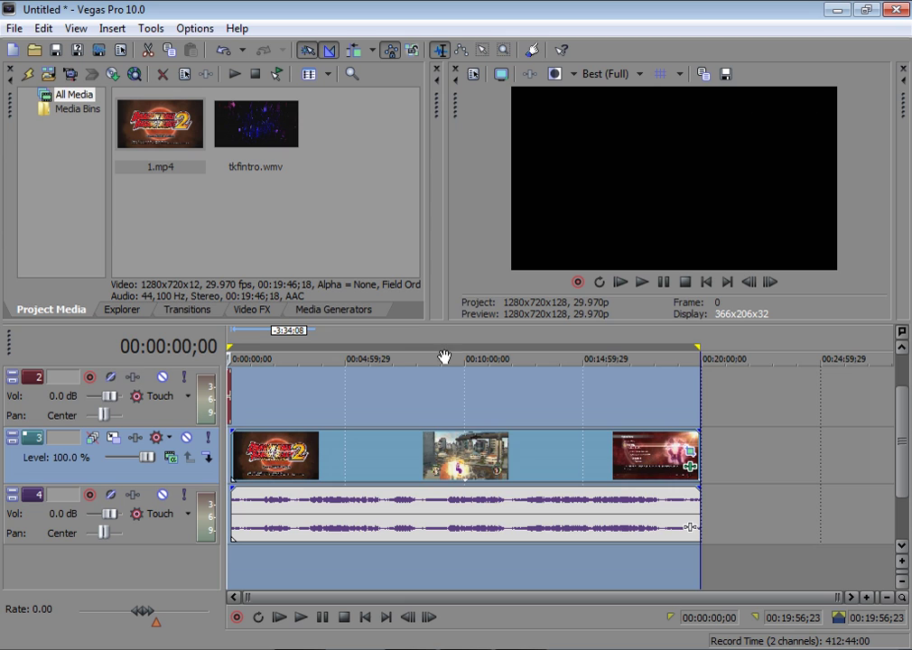
scroll(329, 423, "up", 10)
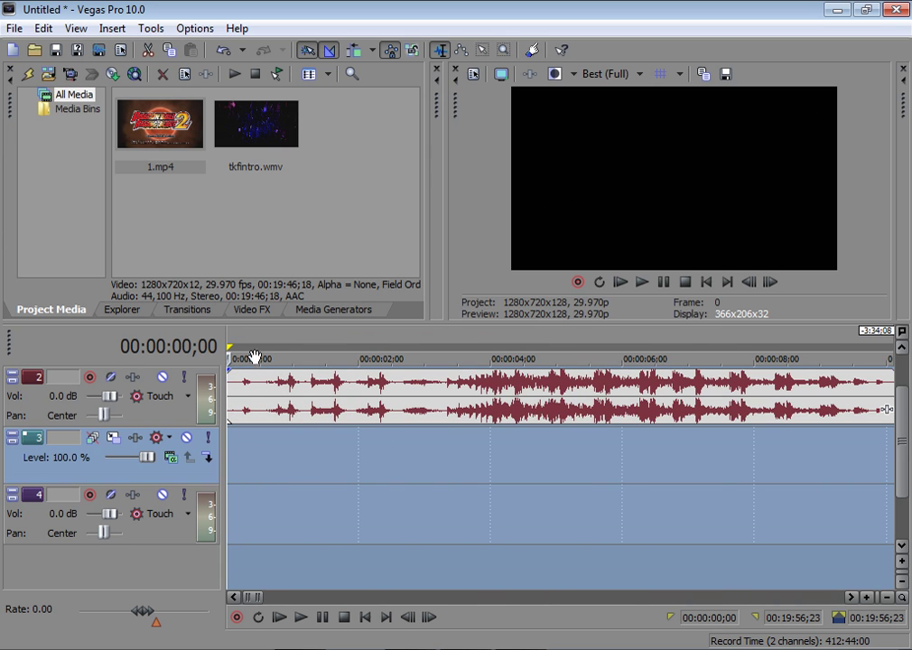
scroll(644, 452, "down", 10)
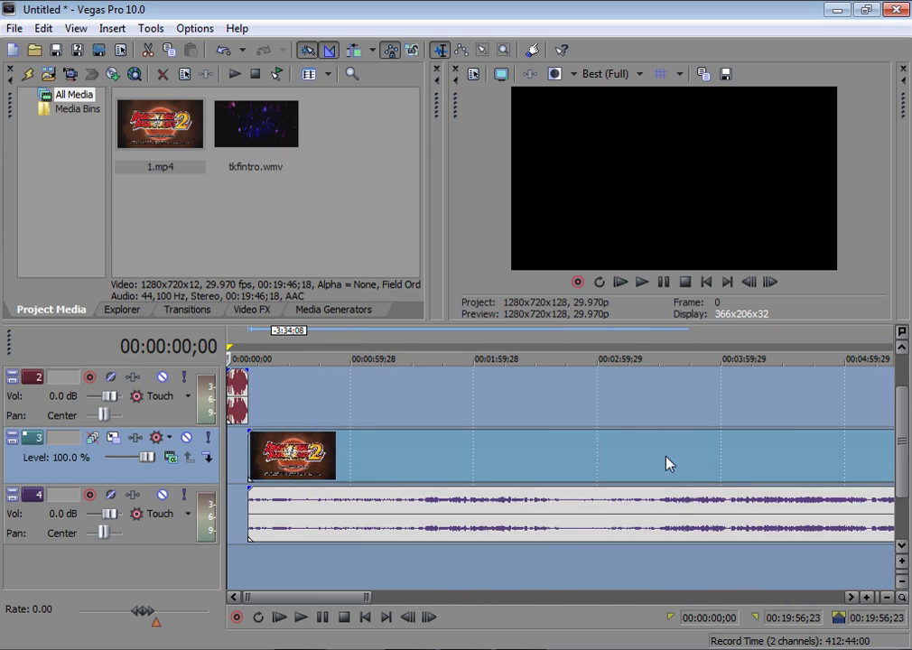
scroll(874, 463, "up", 6)
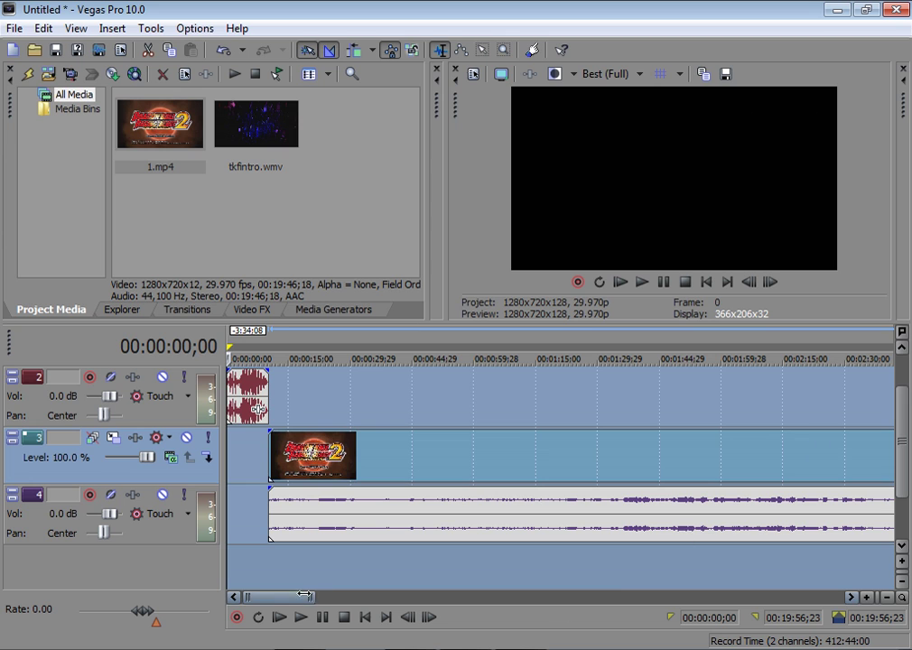
left_click_drag(289, 599, 703, 595)
scroll(473, 488, "down", 6)
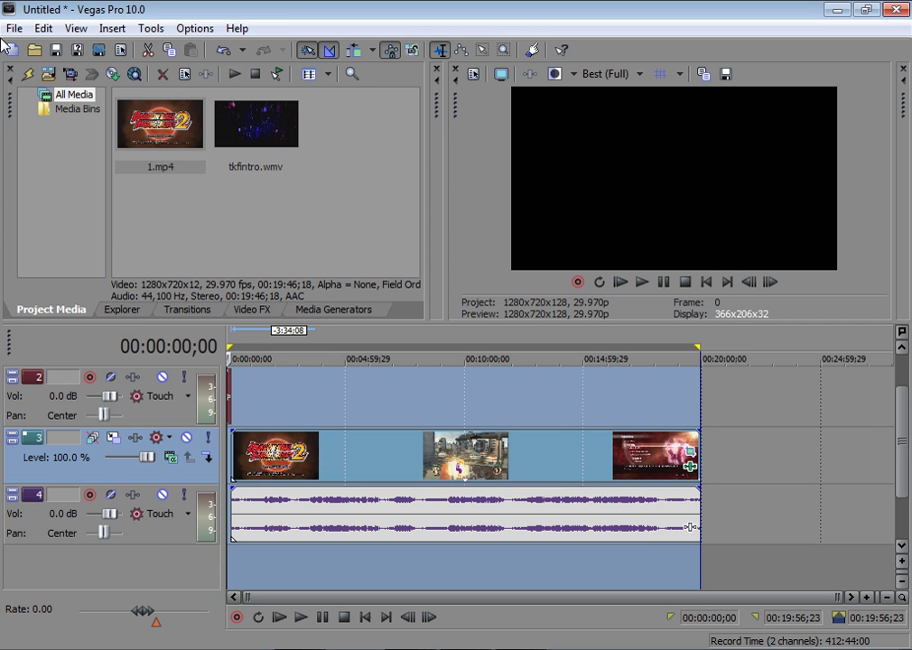
Open the Render As dialog and review the template list, initially keeping Call Of Duty (*)
left_click(14, 29)
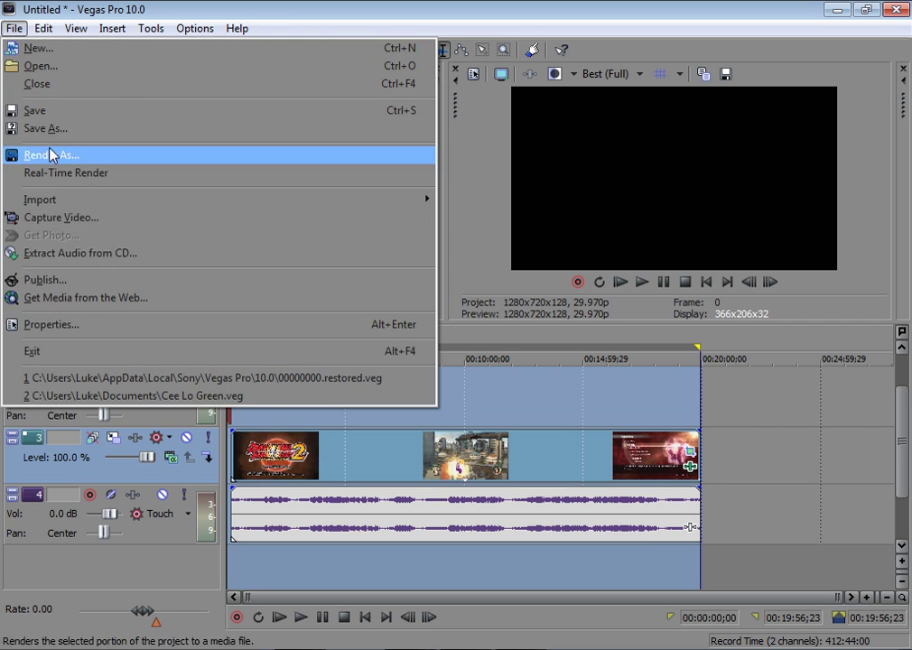
left_click(217, 157)
left_click_drag(568, 99, 534, 70)
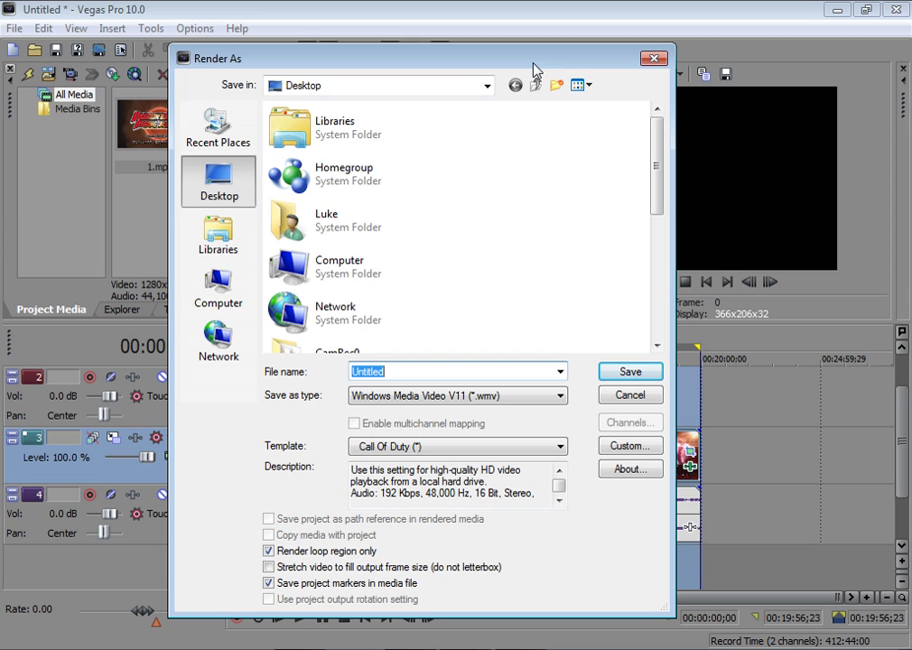
left_click(465, 449)
left_click(465, 449)
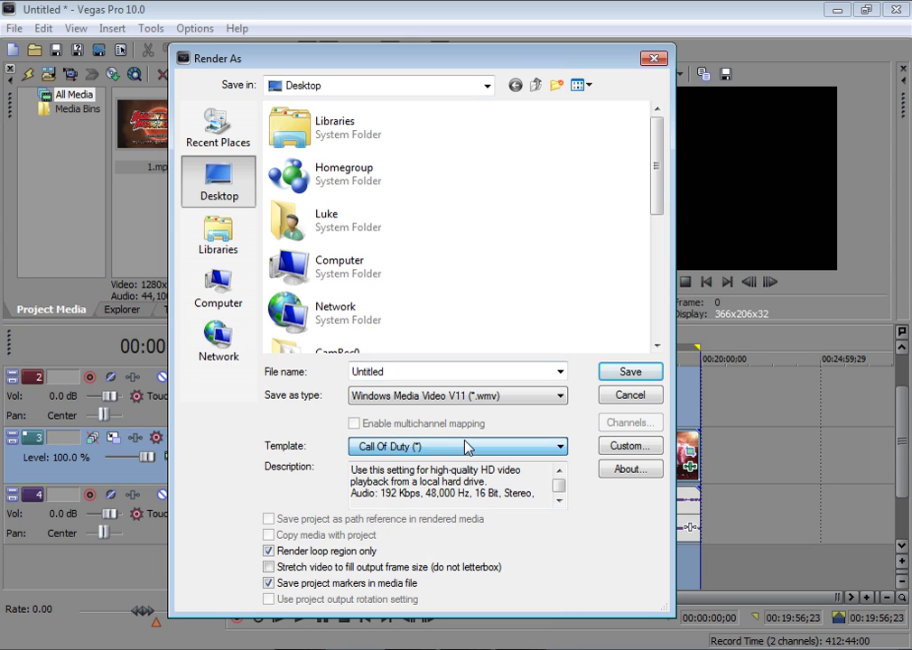
left_click(465, 451)
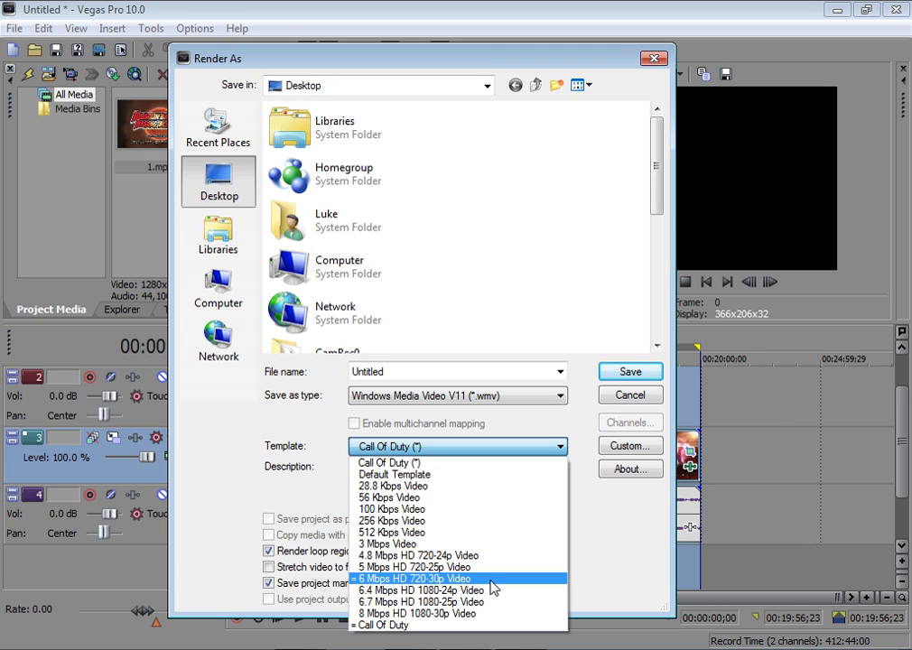
left_click(656, 533)
left_click(640, 446)
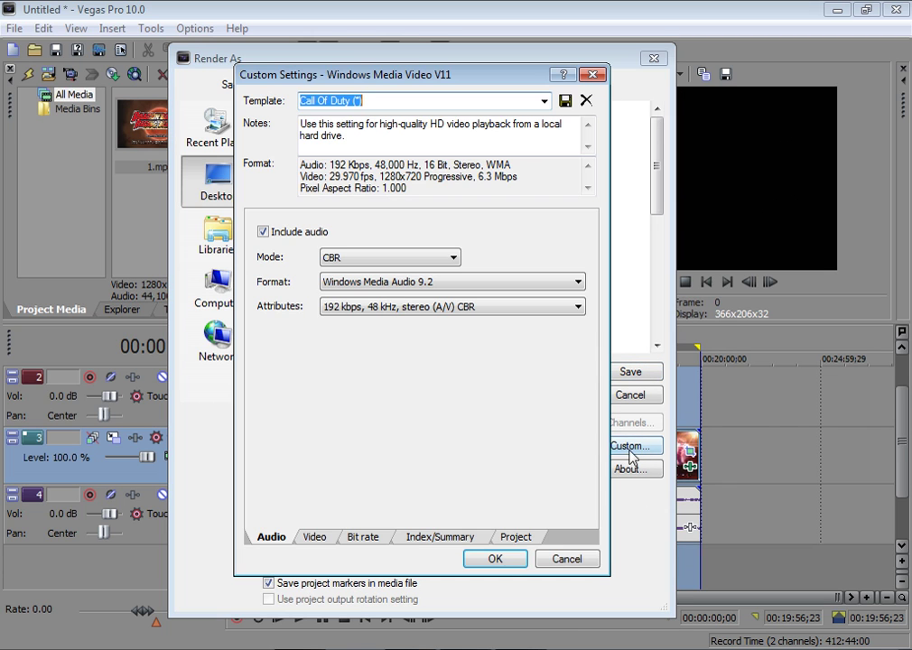
Switch the template to 6 Mbps HD 720-30p Video and open its custom settings
left_click(571, 562)
left_click(503, 457)
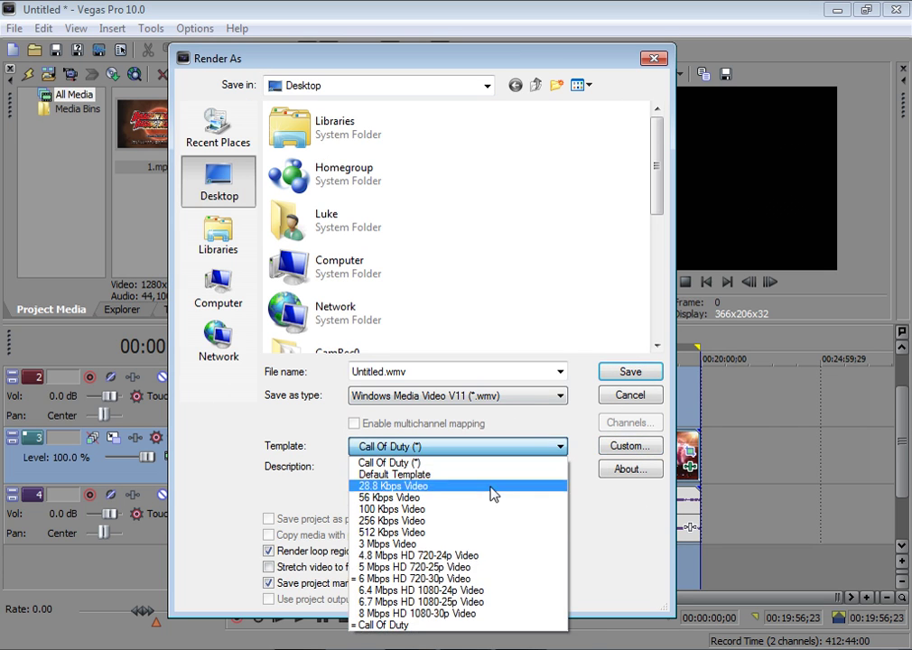
left_click(468, 588)
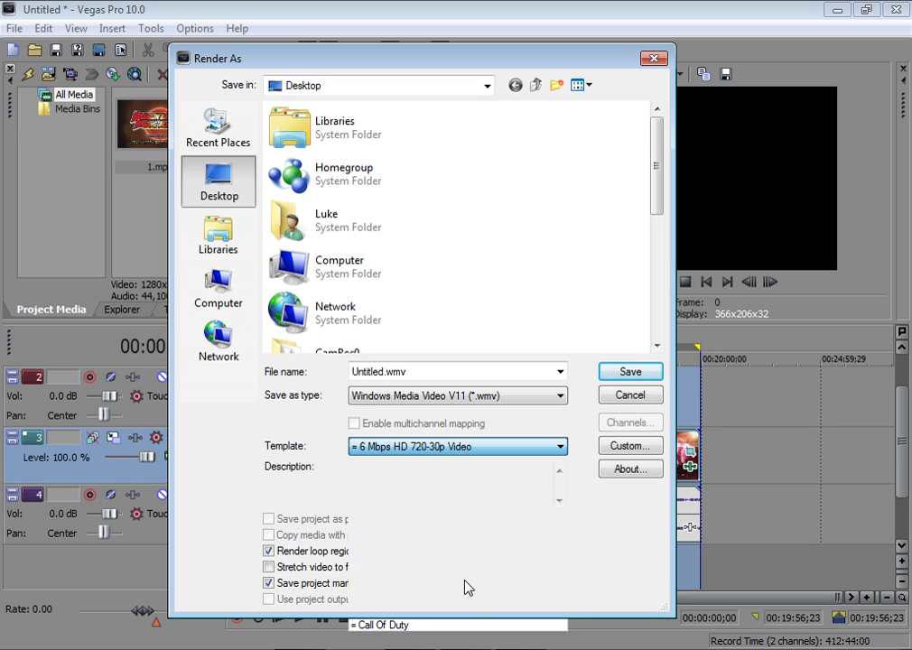
left_click(633, 447)
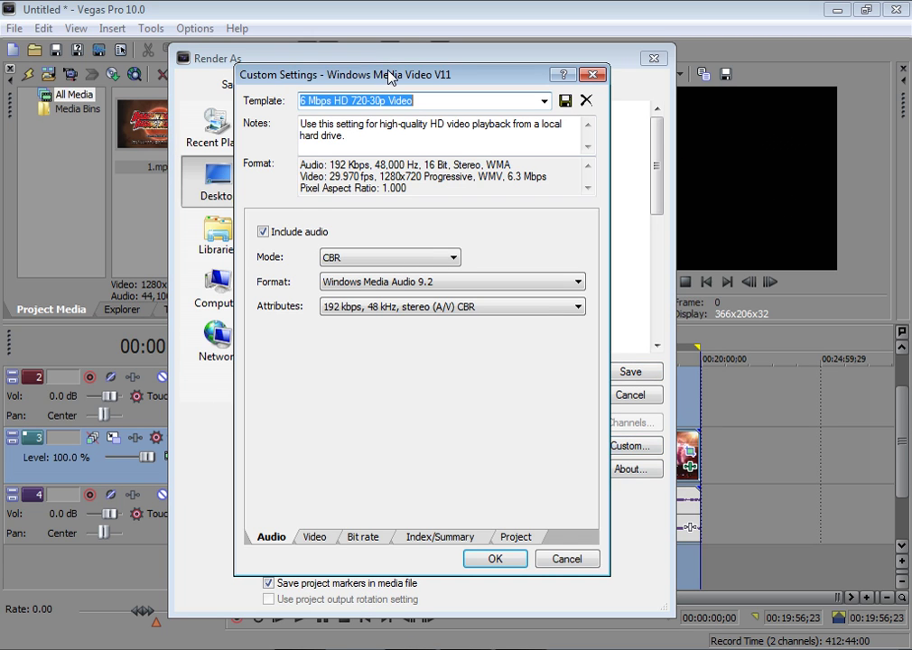
Show the Video tab and confirm Windows Media Video 9 format at 1280x720 image size
left_click_drag(383, 74, 357, 96)
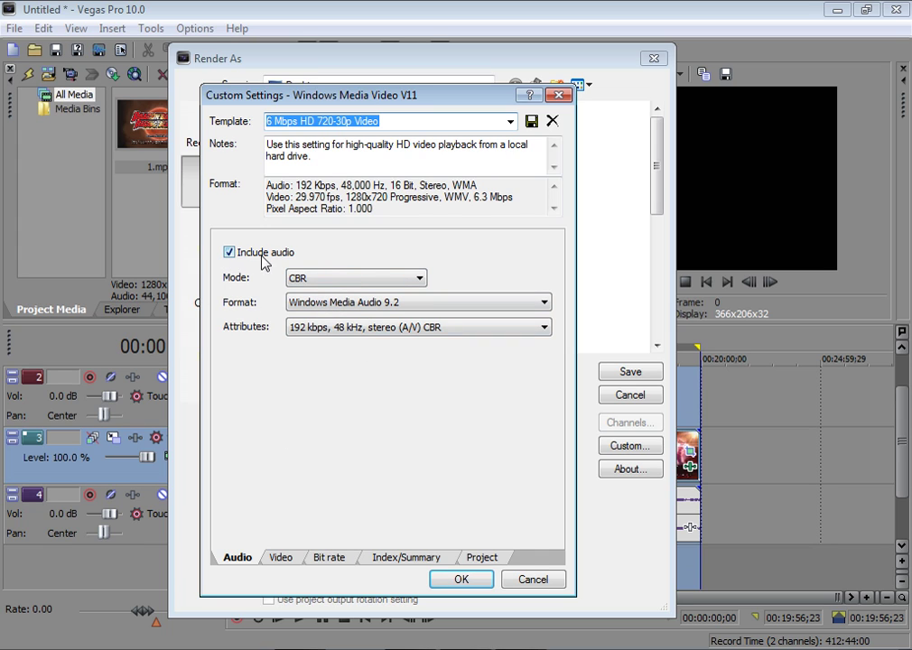
left_click(279, 560)
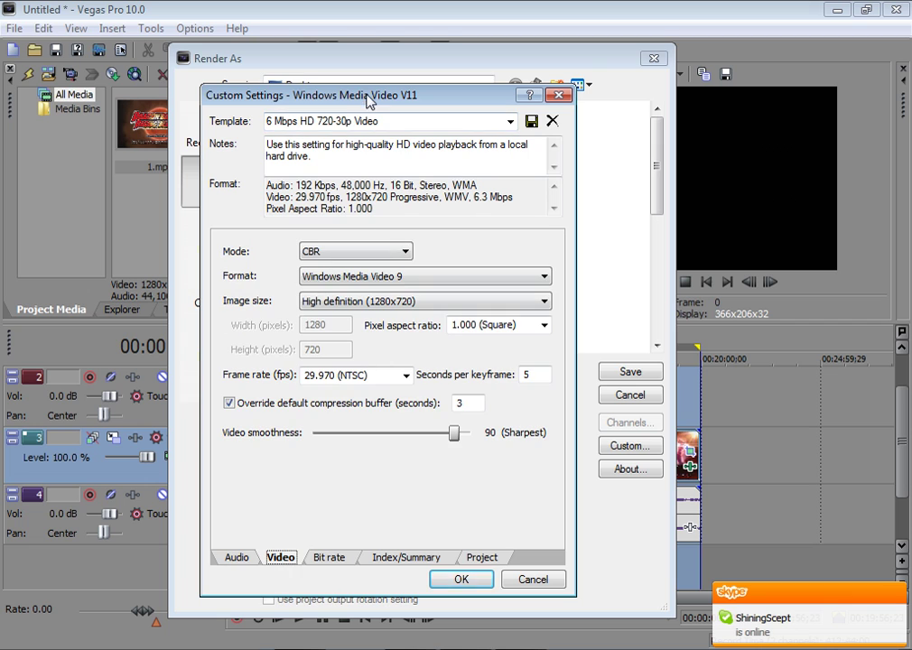
left_click_drag(369, 99, 384, 75)
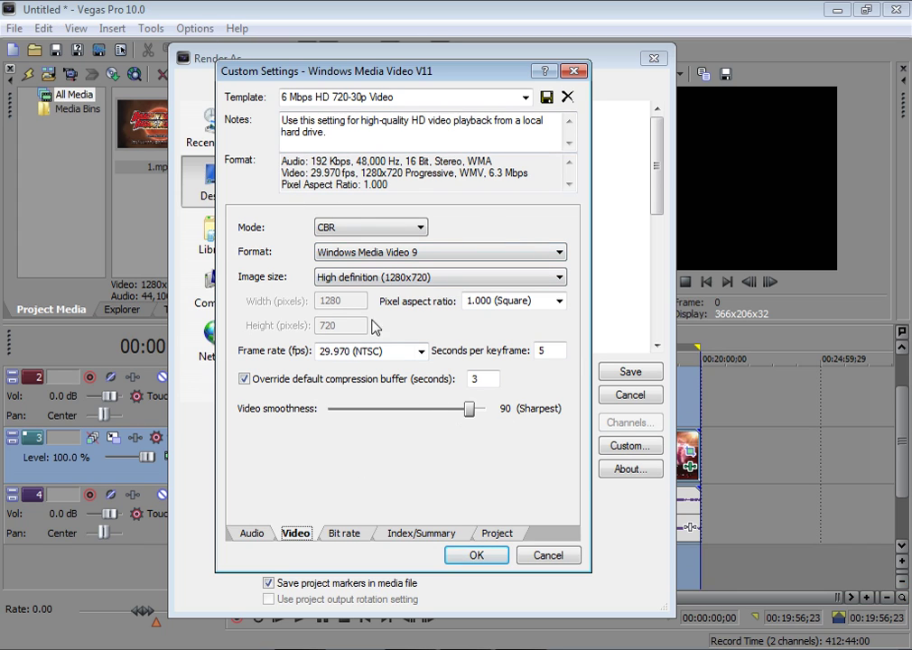
left_click(321, 254)
left_click(415, 260)
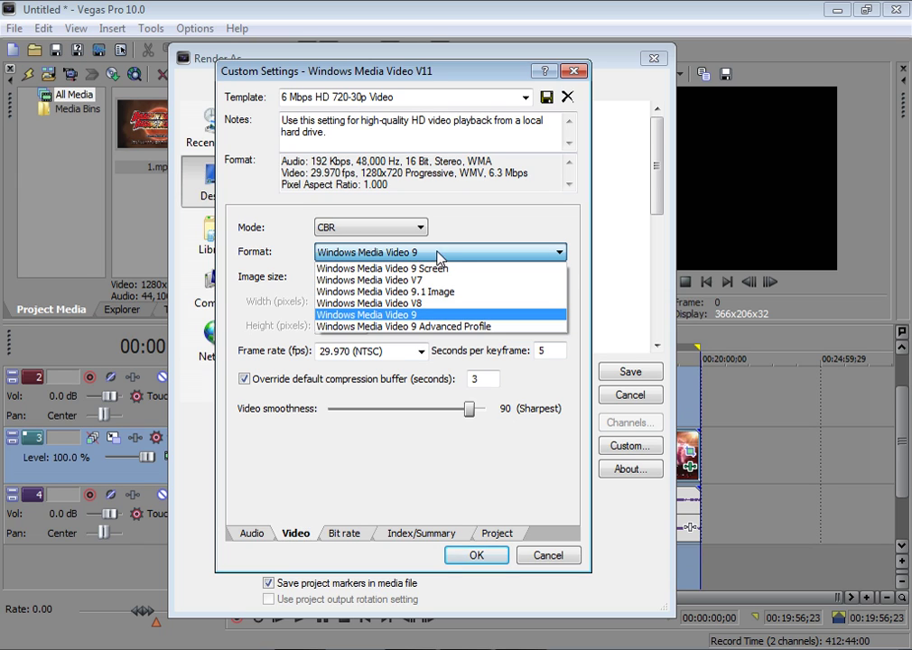
left_click(448, 256)
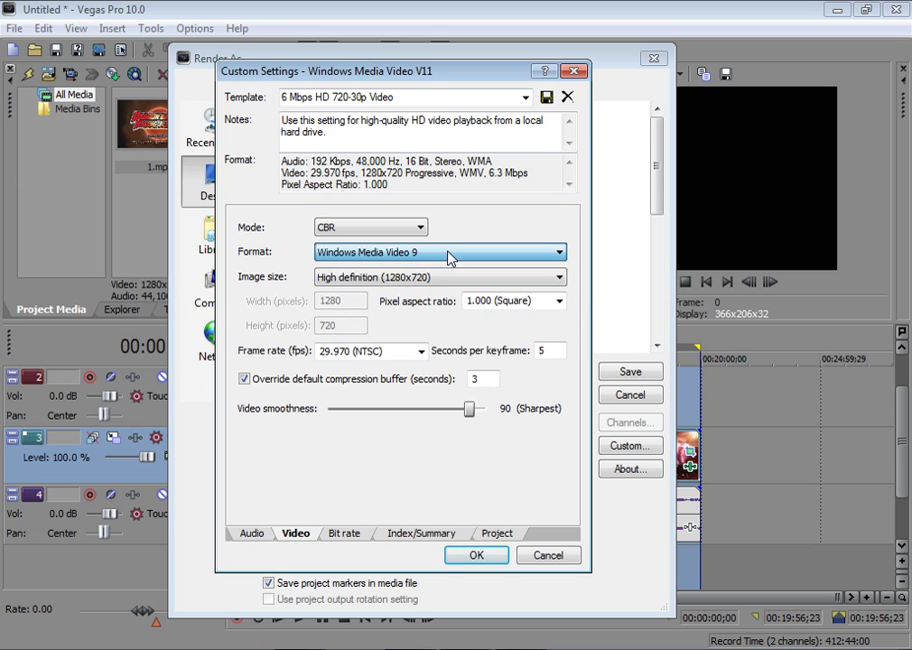
left_click(387, 281)
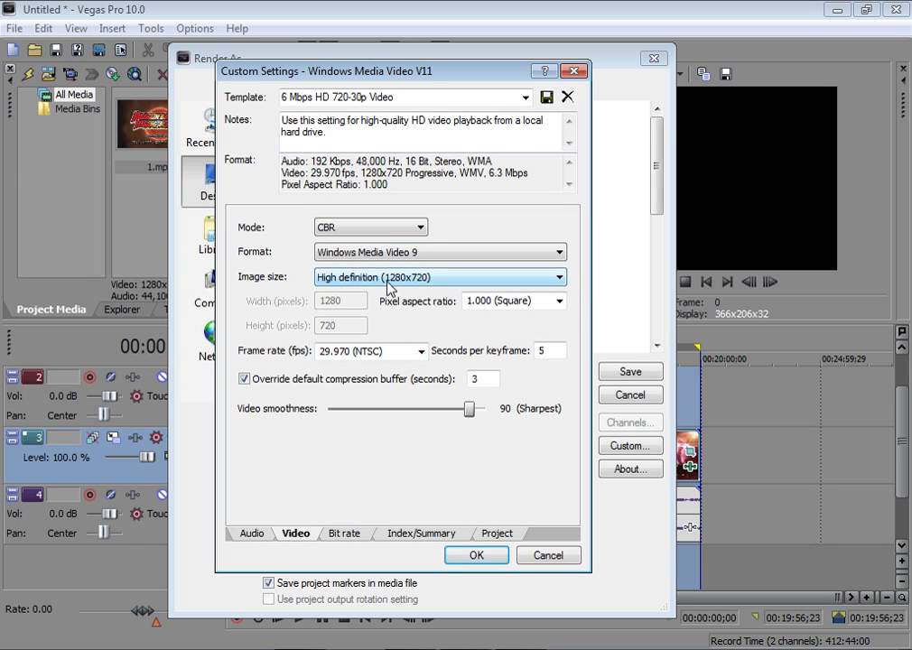
Leave the frame rate at 29.970 (NTSC) and close Custom Settings back to Render As
left_click(422, 353)
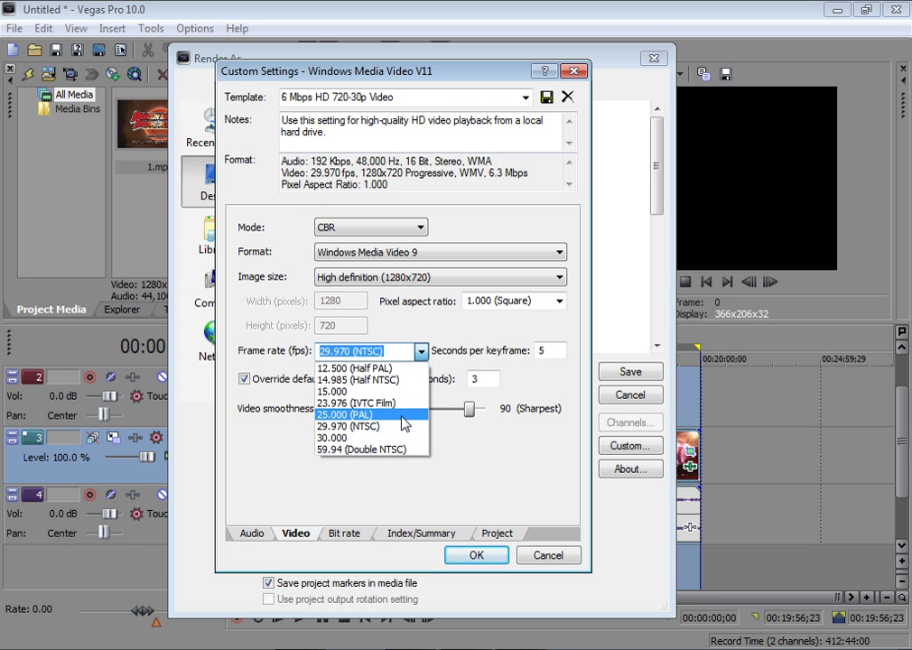
left_click(486, 464)
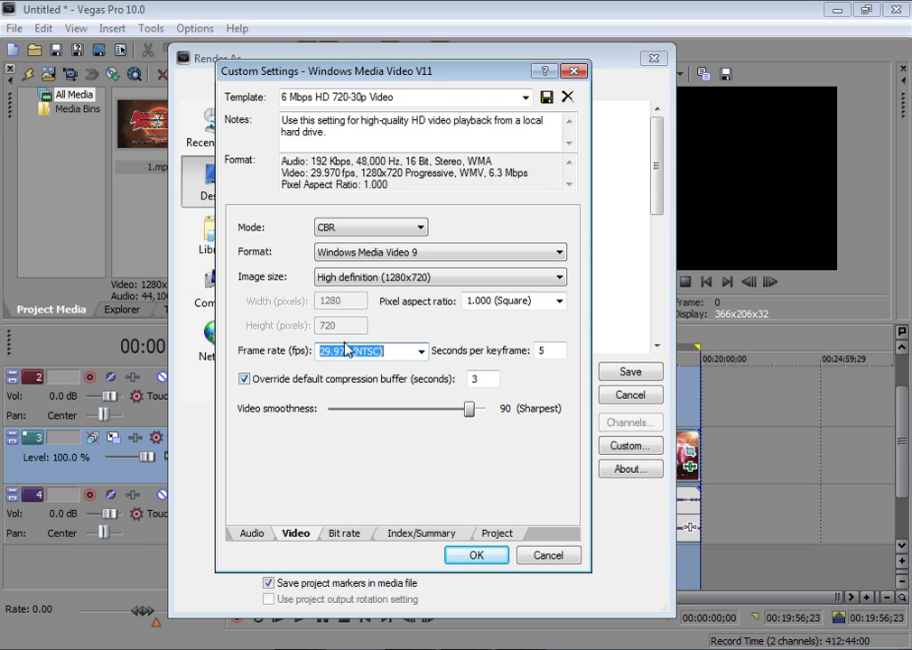
left_click(421, 350)
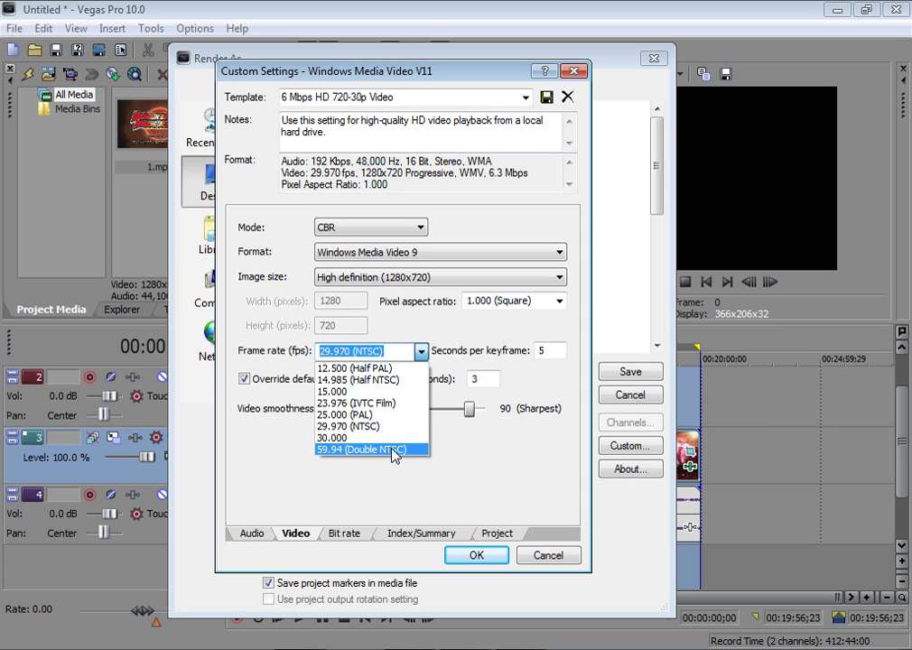
left_click(394, 500)
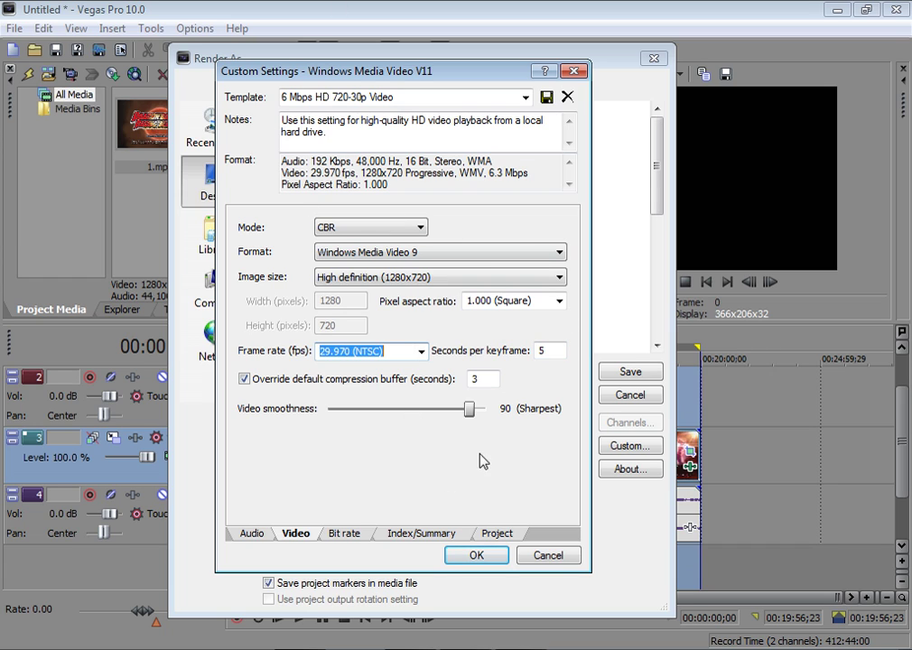
left_click(423, 99)
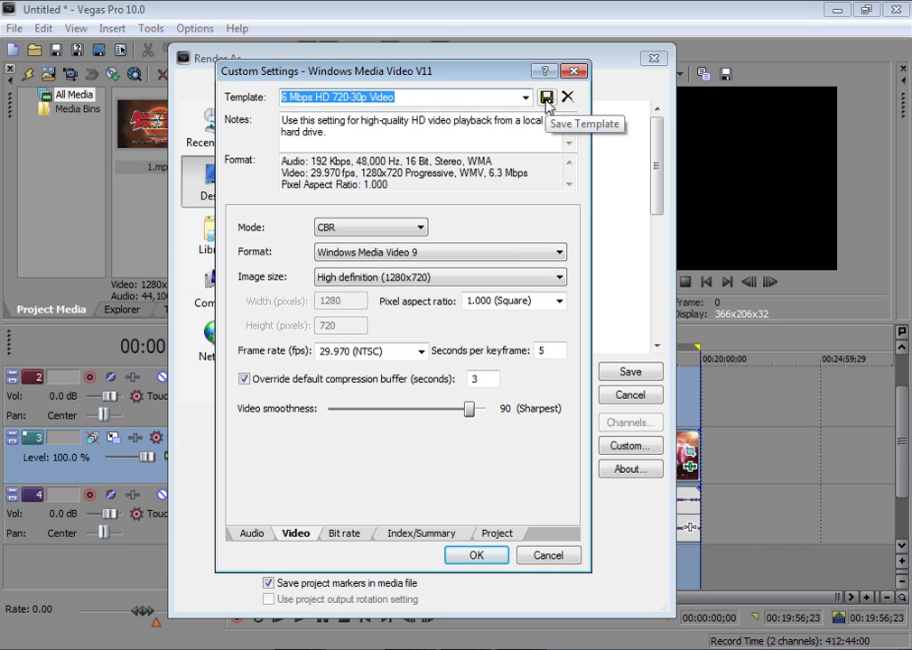
key("Escape")
Render to WMV as 'shizzlemynizzle' using the Call Of Duty template
left_click(529, 447)
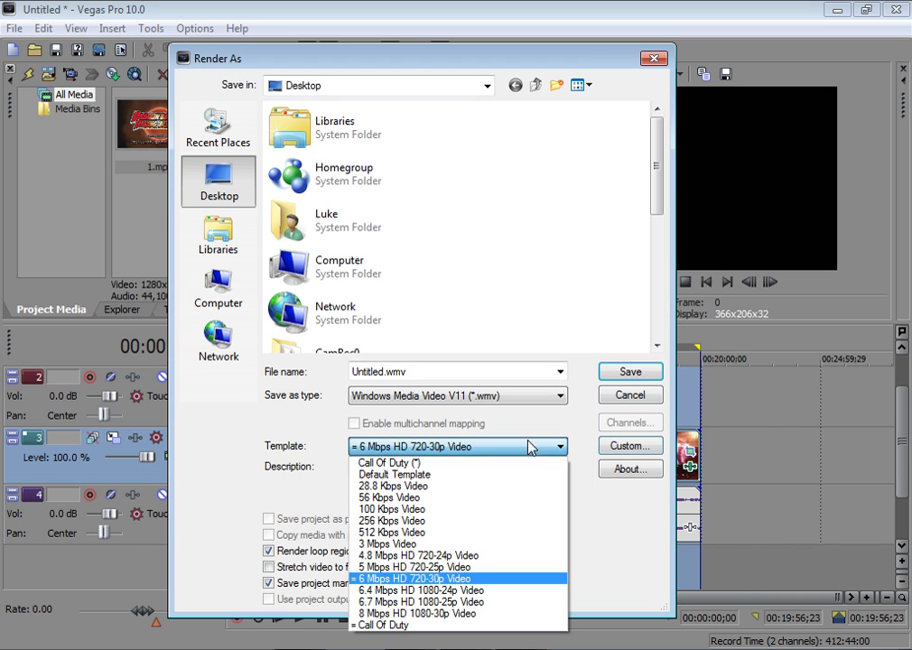
left_click(468, 625)
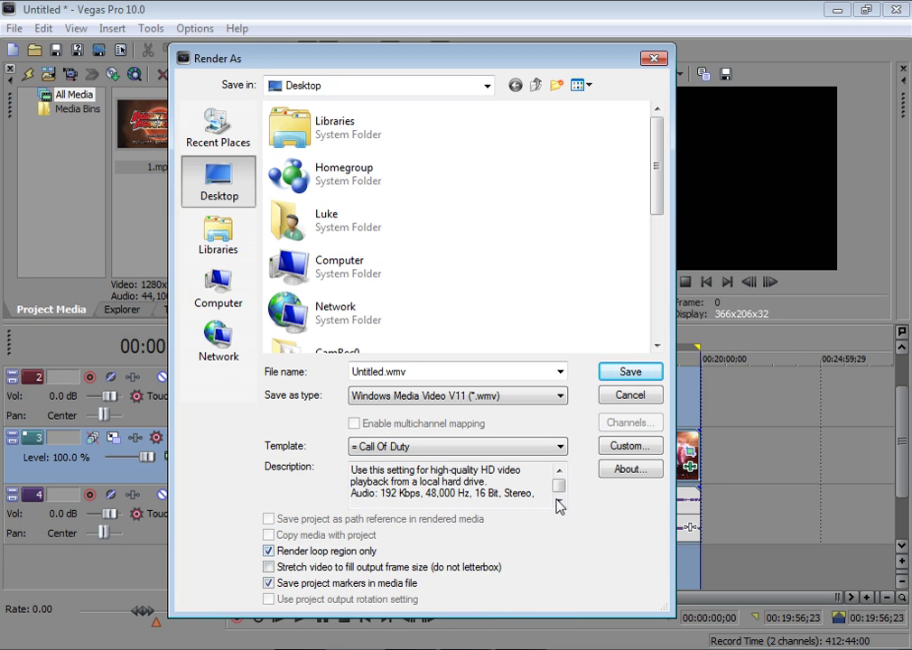
left_click(481, 402)
left_click(401, 401)
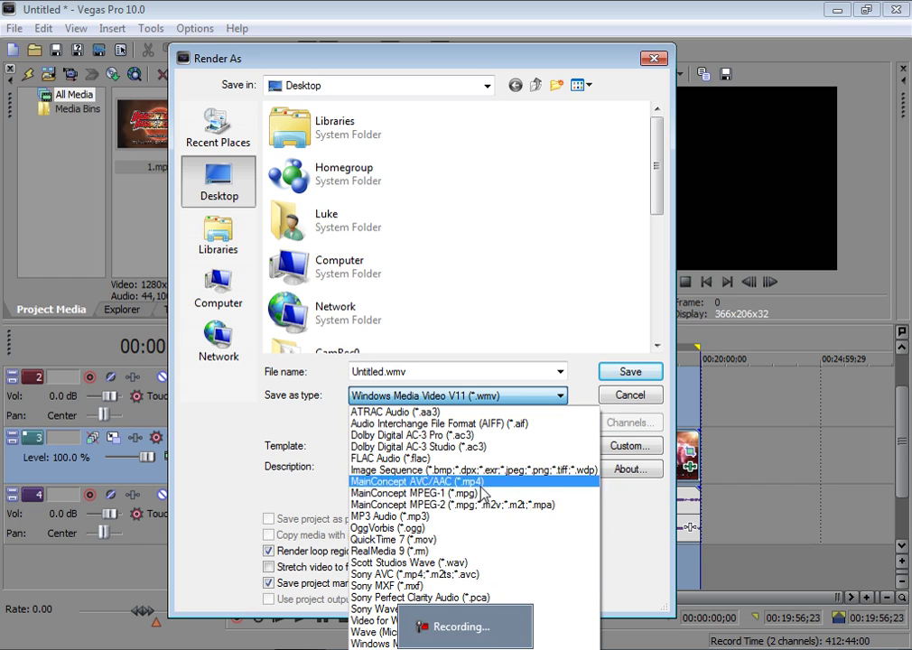
left_click(470, 373)
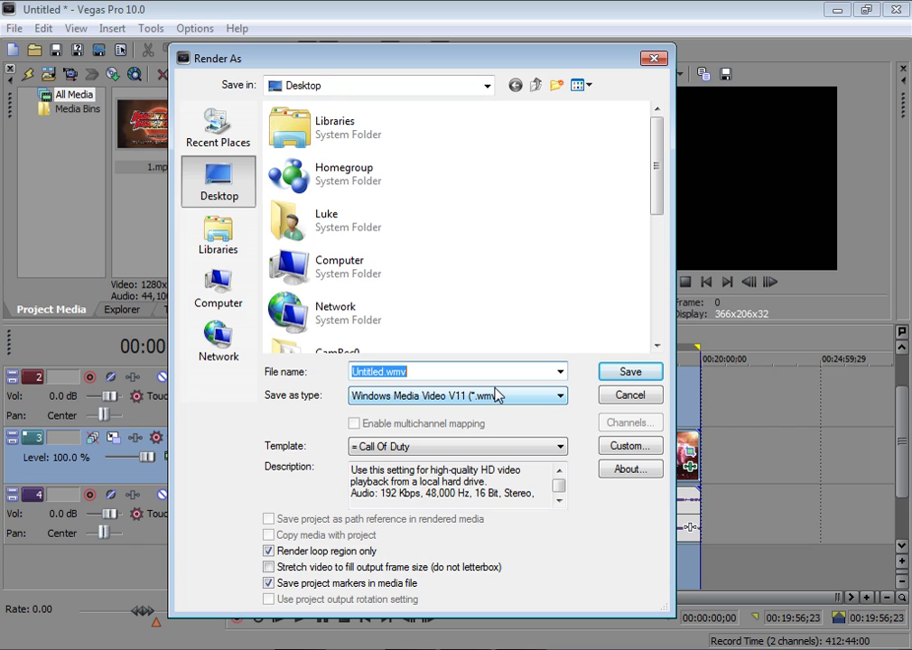
type("shizzlemynizzle")
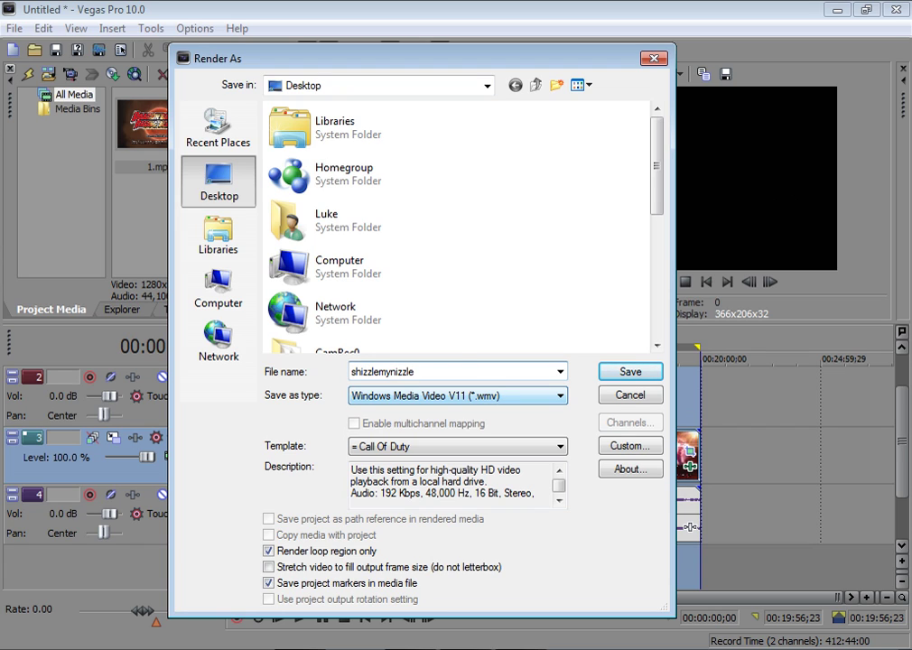
left_click(456, 370)
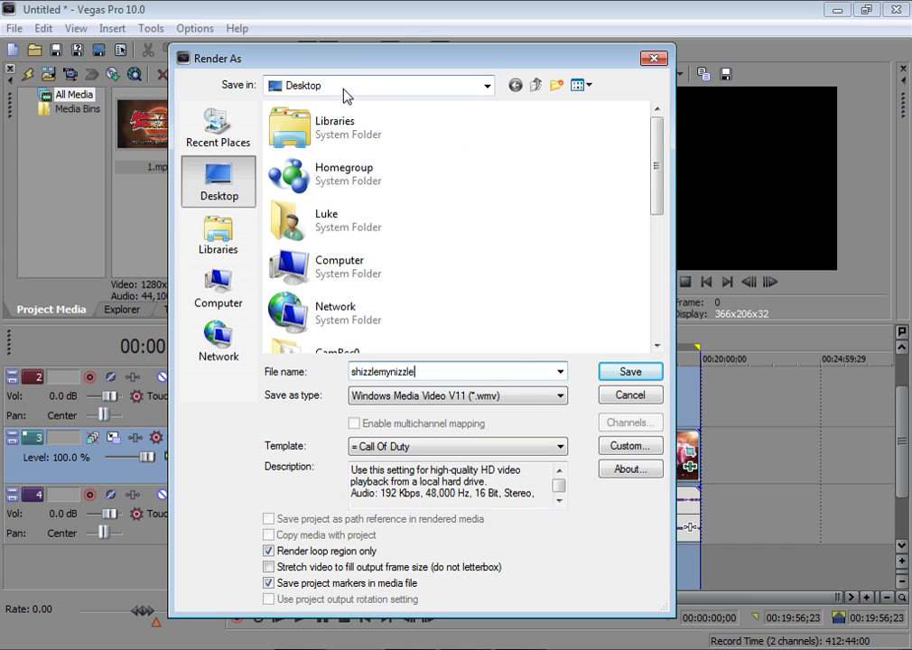
left_click(630, 373)
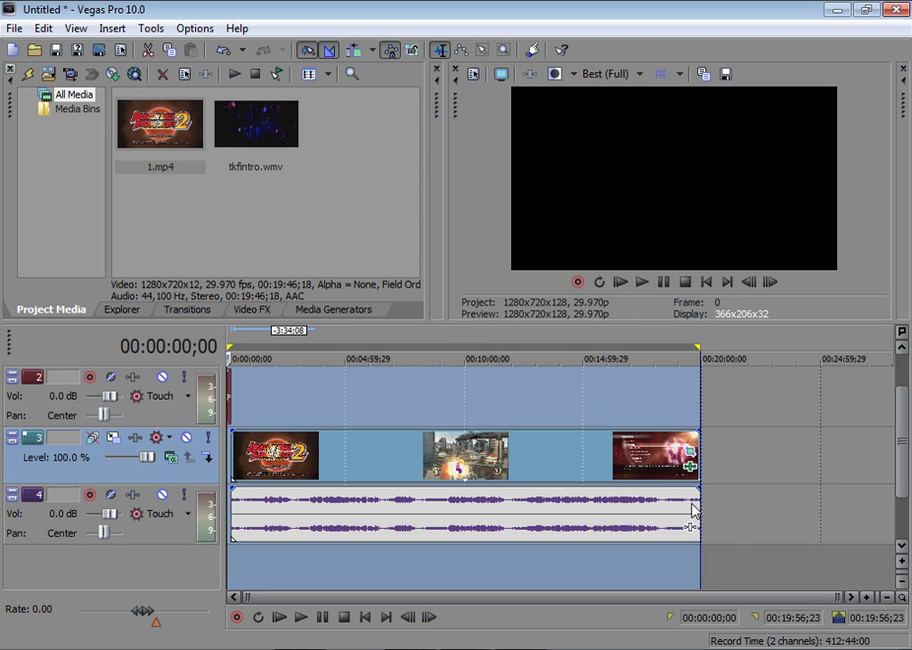
Clear the time selection and quit Vegas Pro without saving the project
left_click(729, 539)
key("alt+F4")
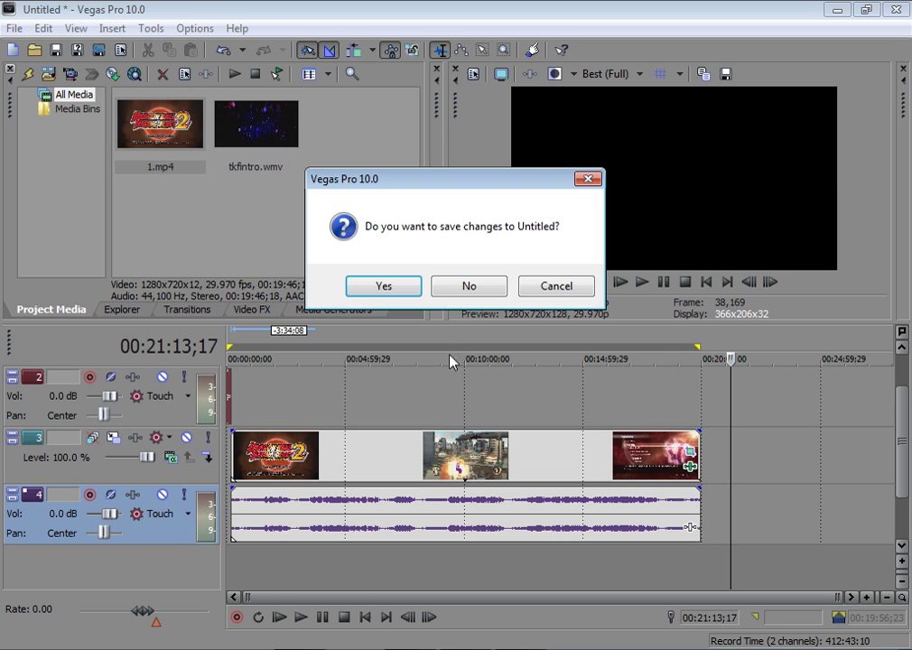
left_click(489, 285)
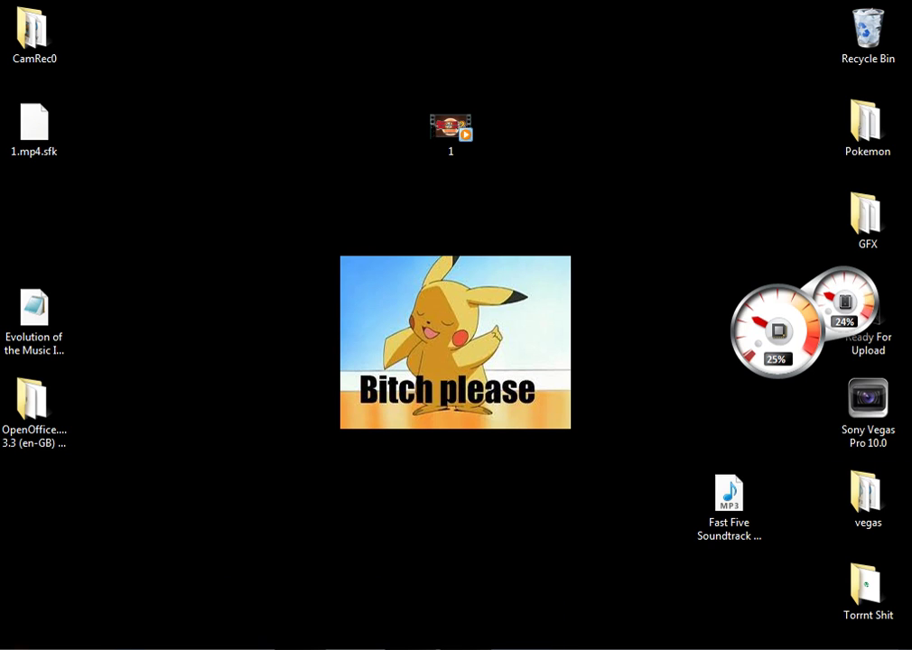
Open the Pokemon desktop folder and launch DeSmuME_VS2008_release
key("super")
left_click(590, 413)
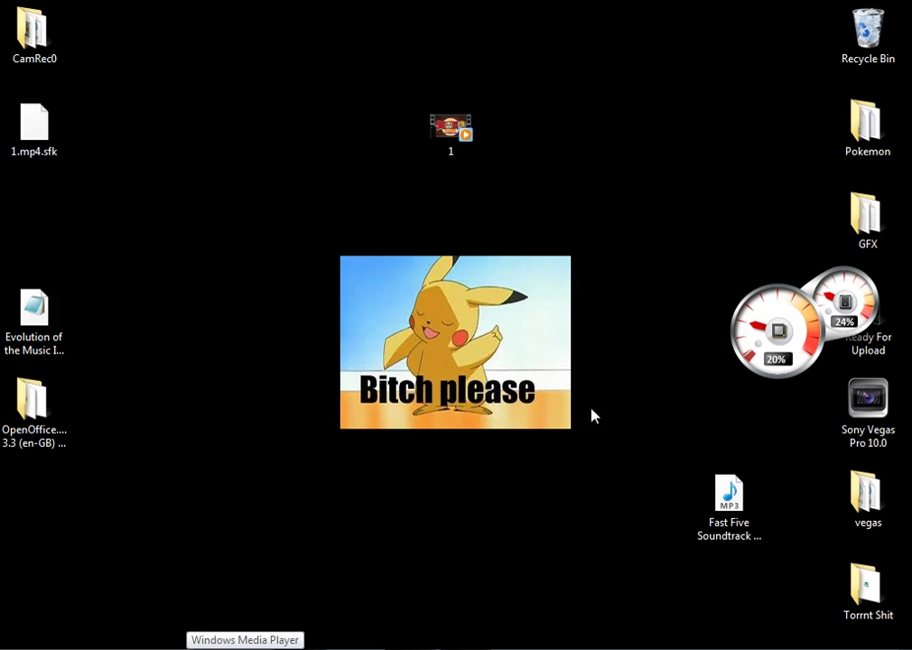
double_click(890, 133)
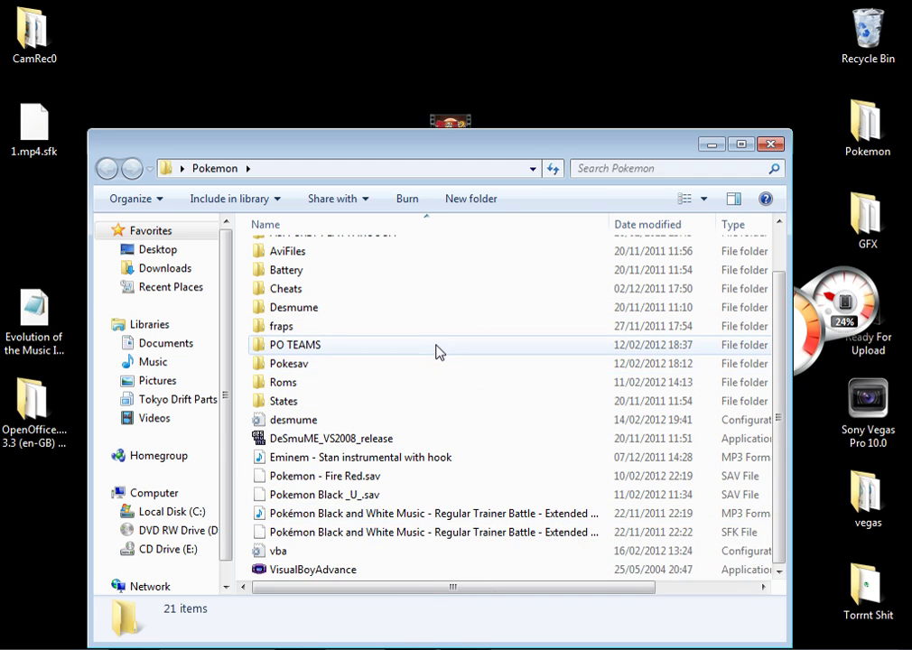
double_click(428, 439)
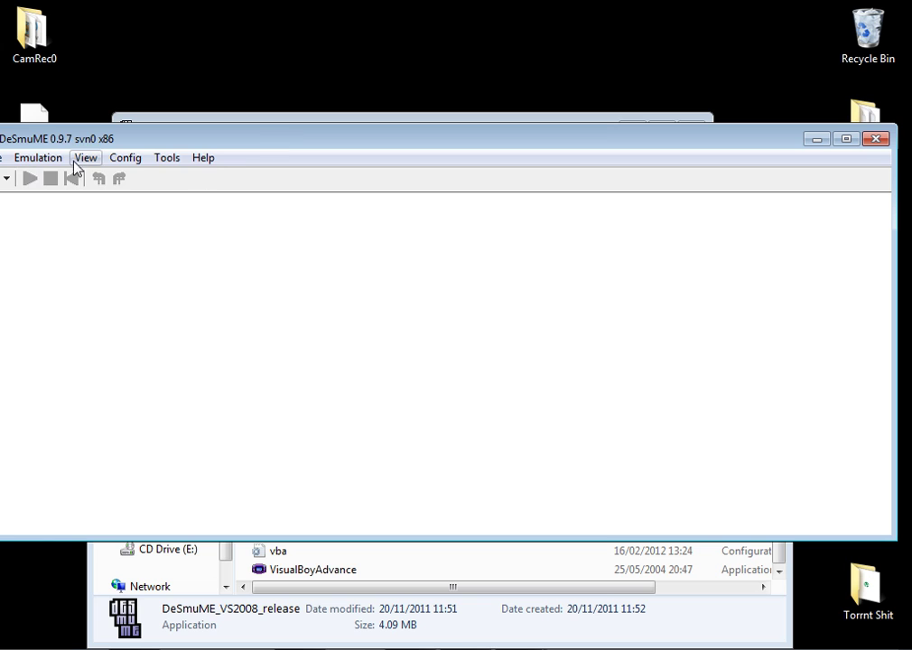
Load the Pokemon Black _U_.nds ROM from the Pokemon\Roms folder in DeSmuME
left_click_drag(203, 143, 232, 126)
left_click(23, 140)
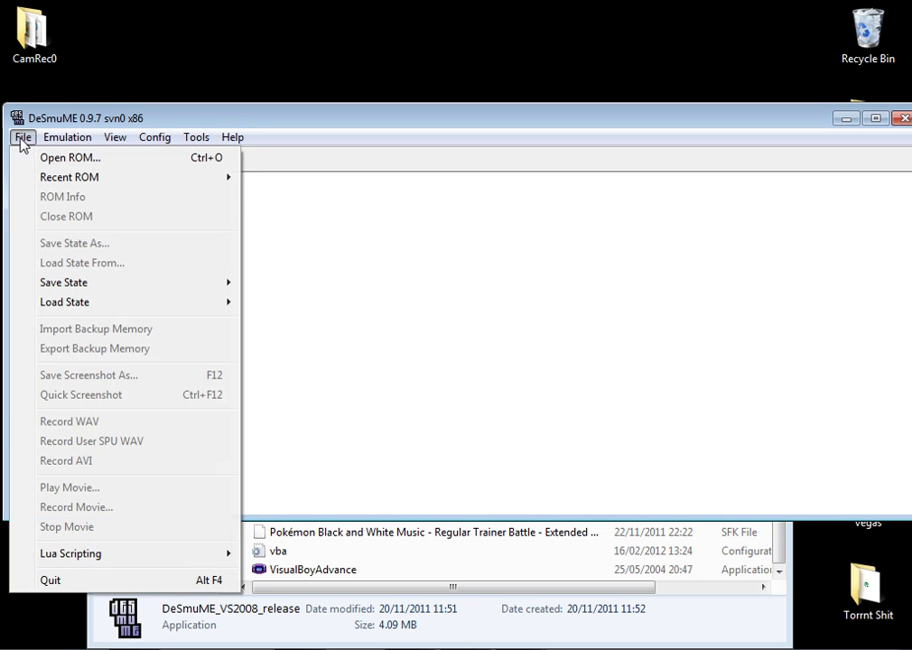
left_click(70, 157)
scroll(393, 386, "down", 2)
scroll(393, 386, "down", 3)
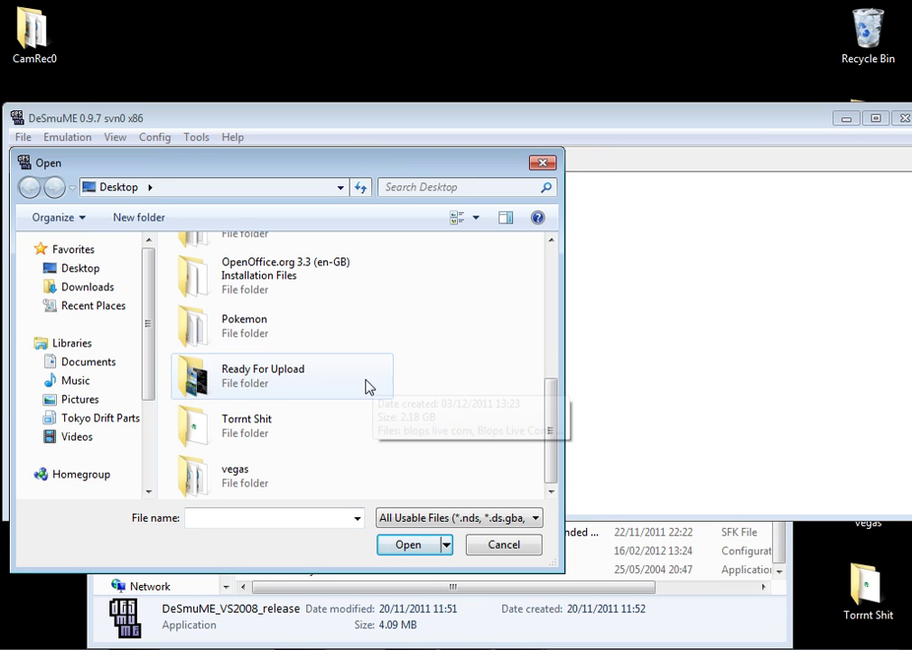
double_click(342, 316)
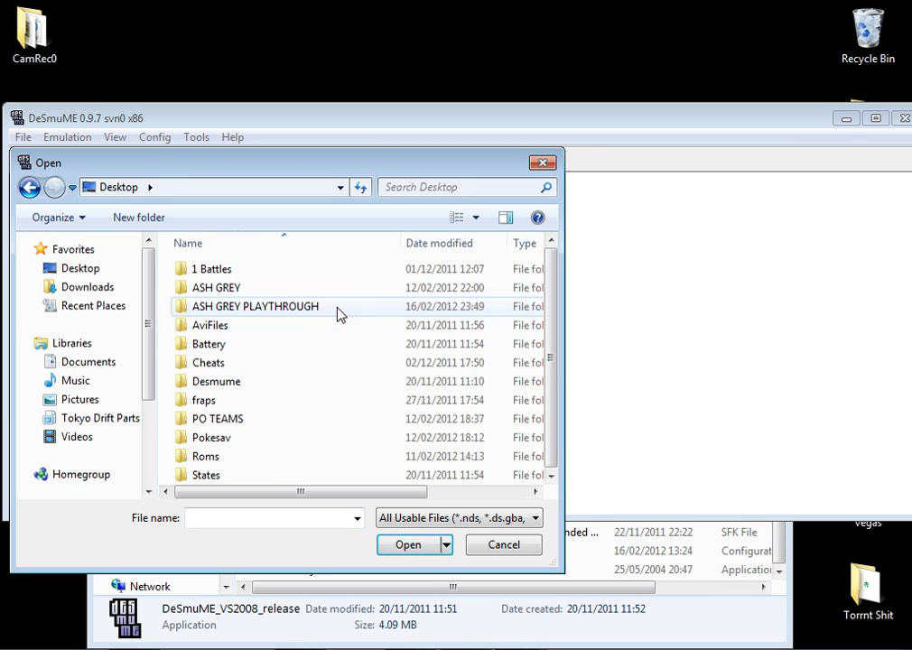
double_click(290, 456)
left_click(289, 271)
left_click(412, 544)
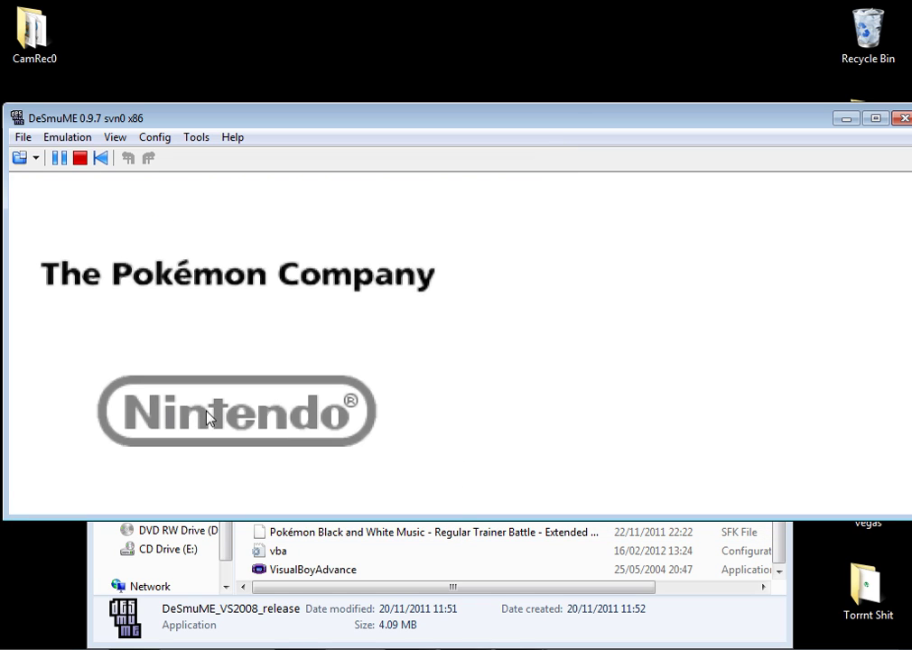
Start an AVI recording saved as 'blad test' on the Desktop
left_click(24, 138)
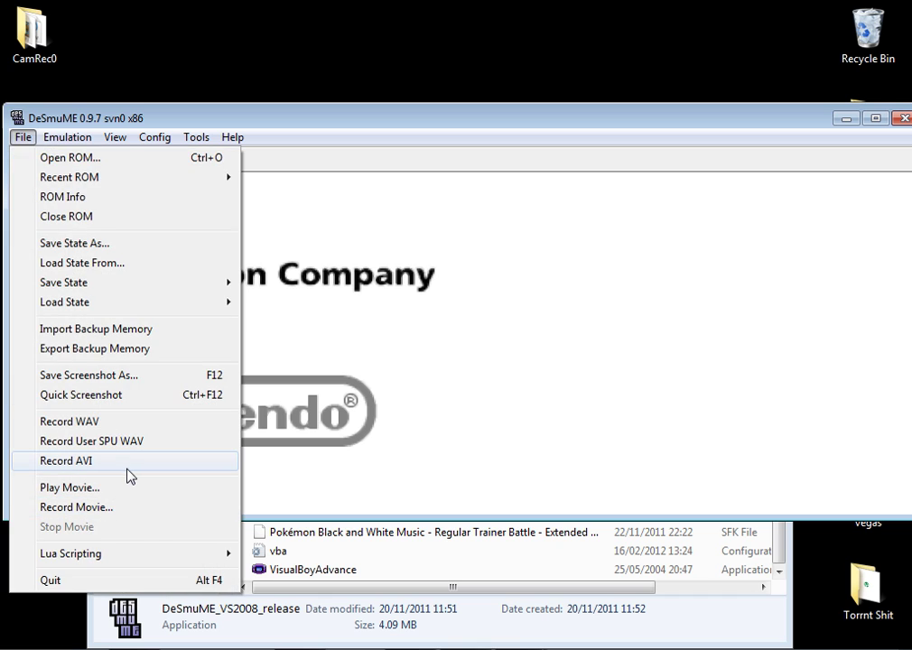
left_click(126, 463)
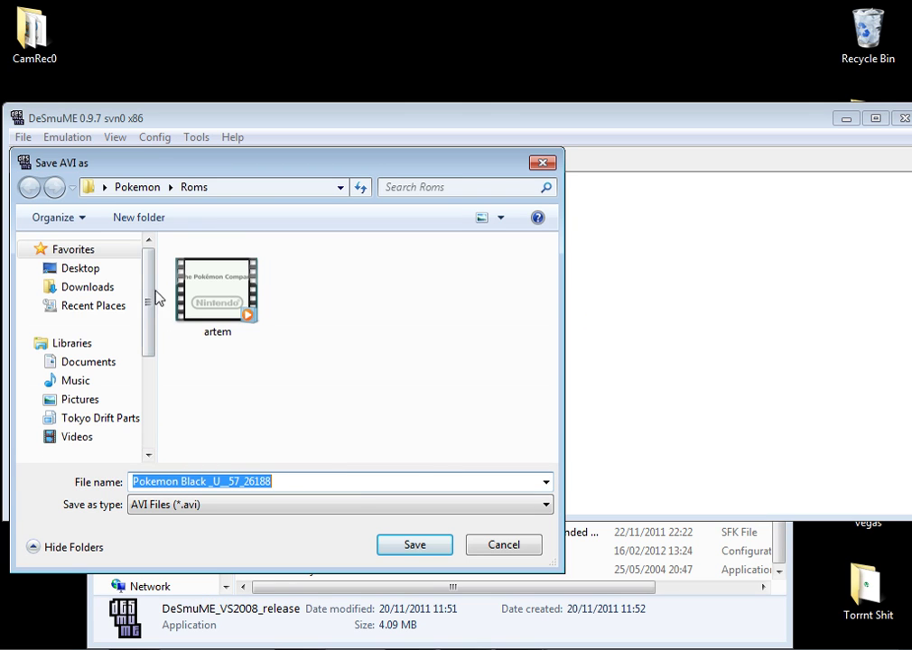
left_click_drag(147, 302, 154, 360)
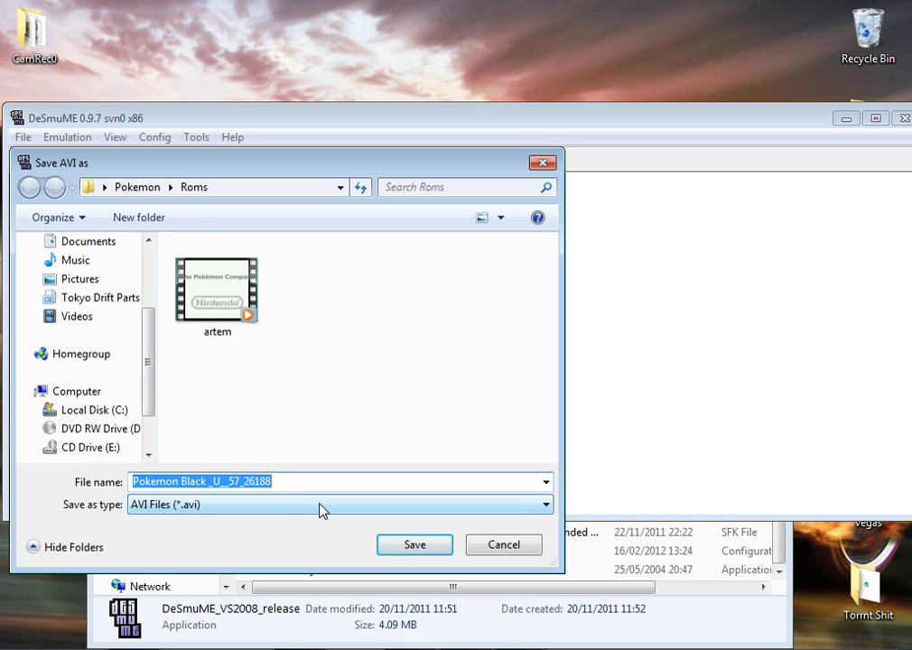
type("blad test")
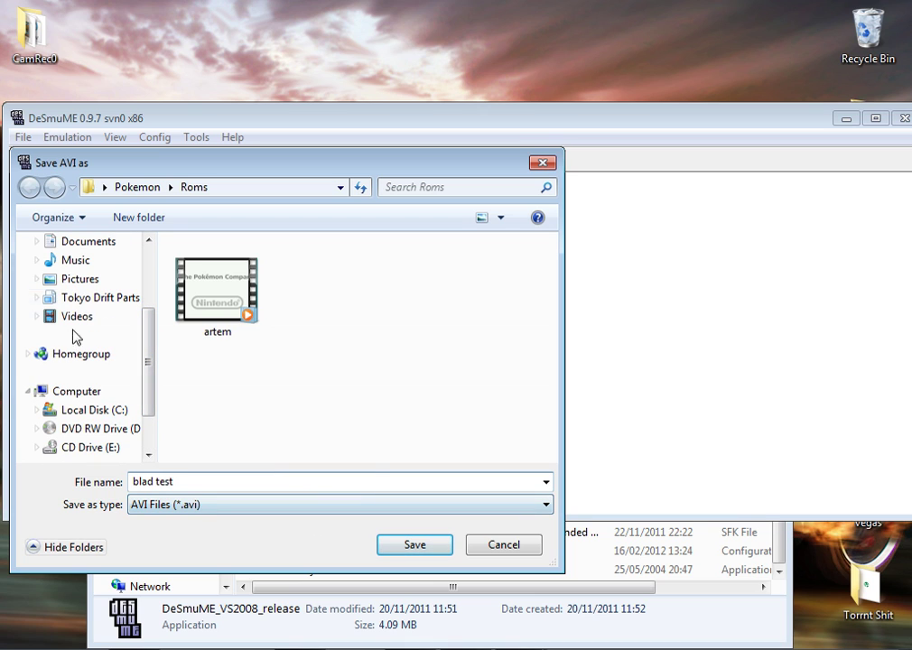
left_click_drag(147, 384, 99, 275)
left_click(95, 271)
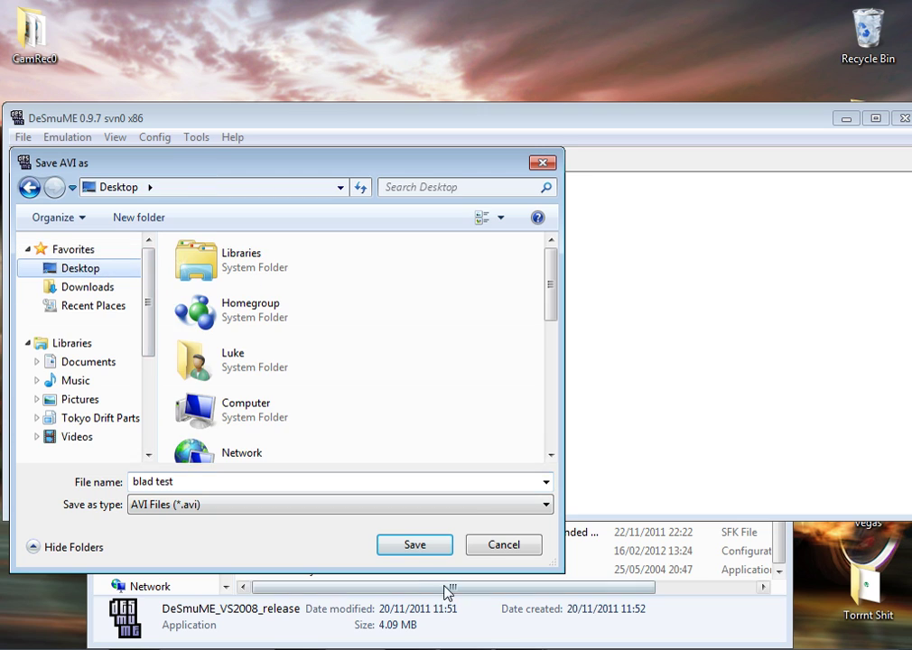
left_click(416, 547)
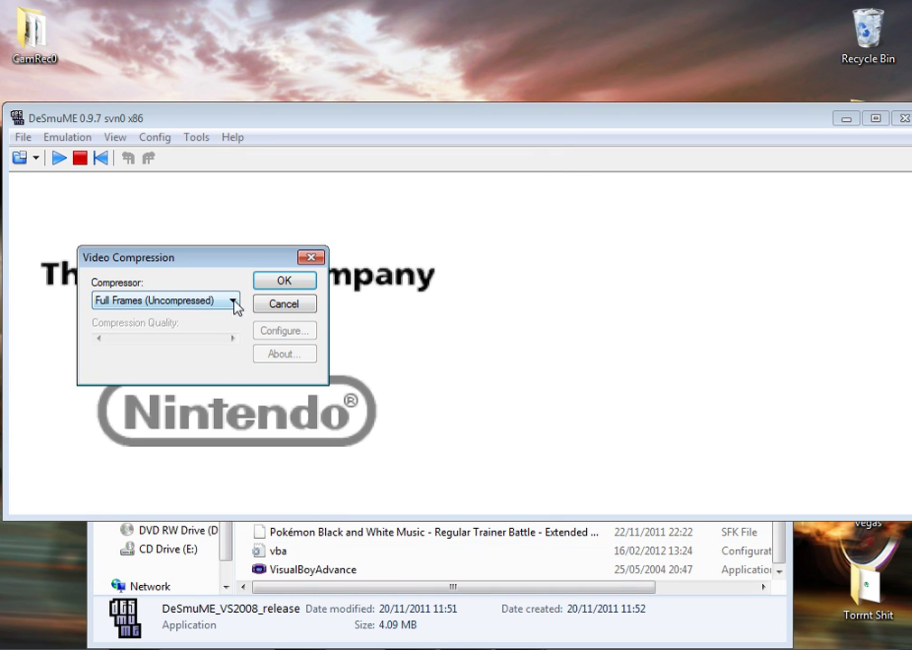
Choose ffdshow Video Codec as the video compressor and open its configuration
left_click(186, 308)
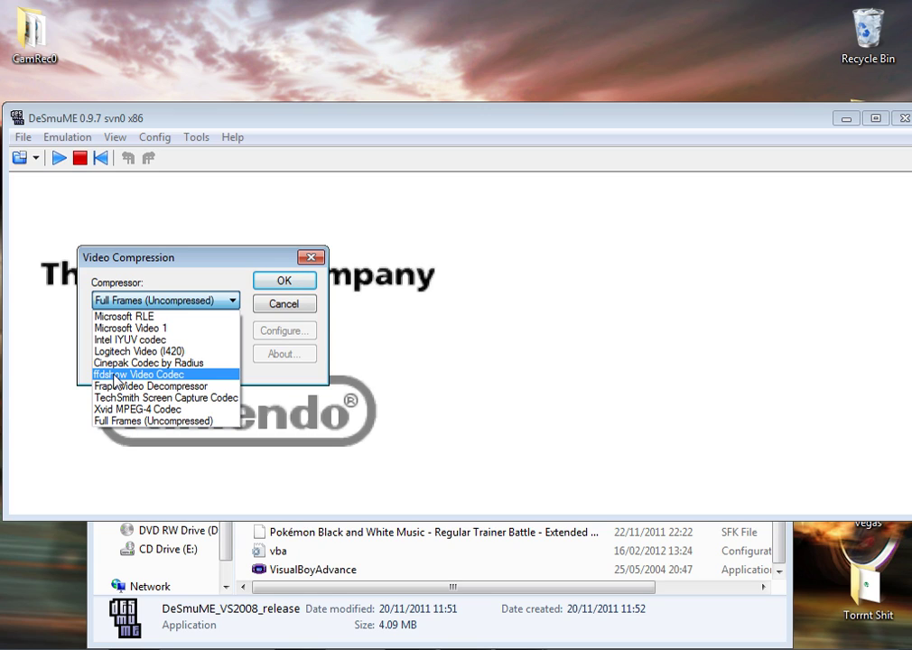
left_click(115, 380)
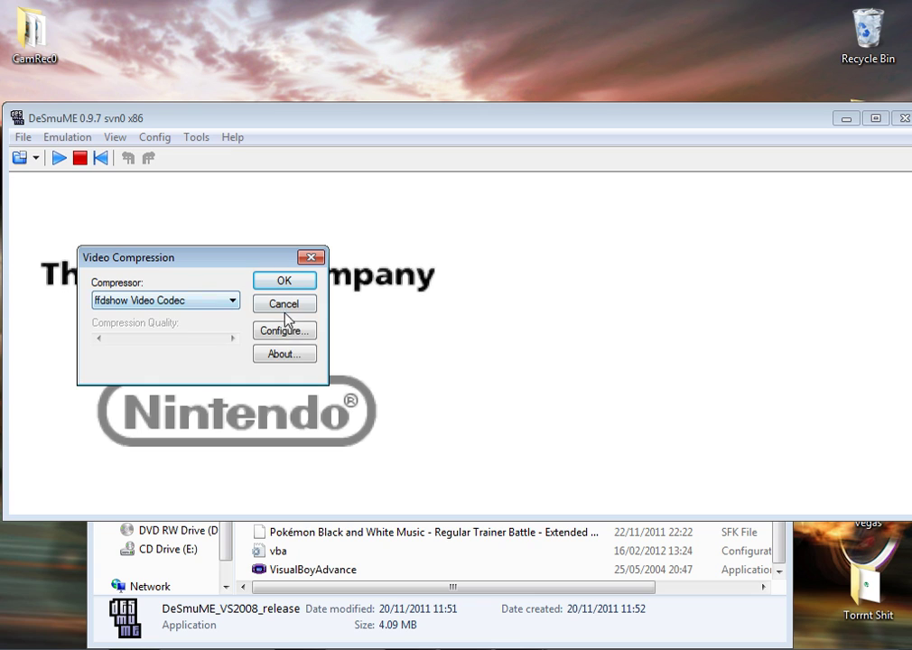
left_click(289, 332)
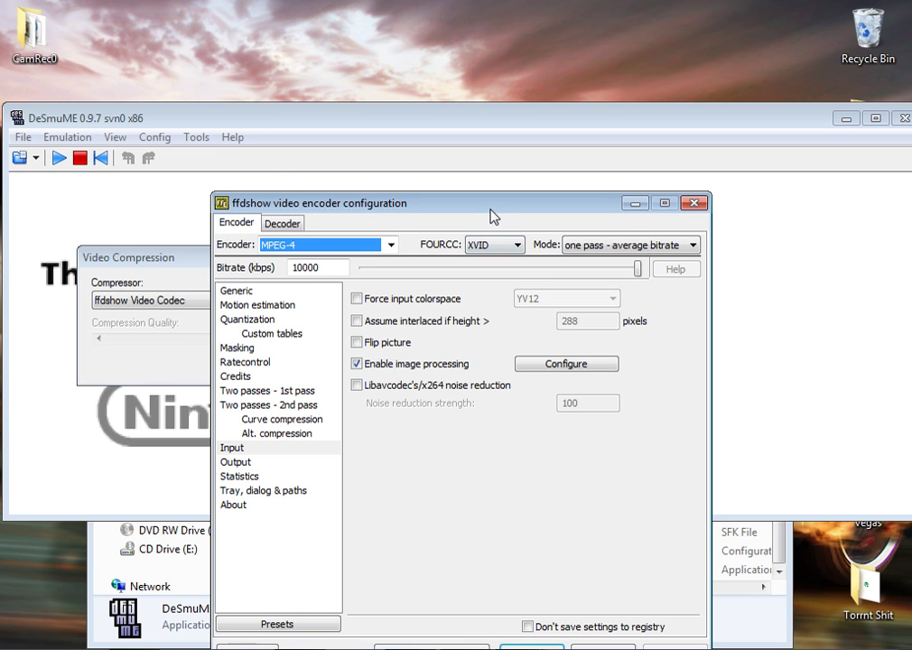
Reposition the ffdshow encoder window higher and show its Input settings page
left_click_drag(493, 214, 471, 160)
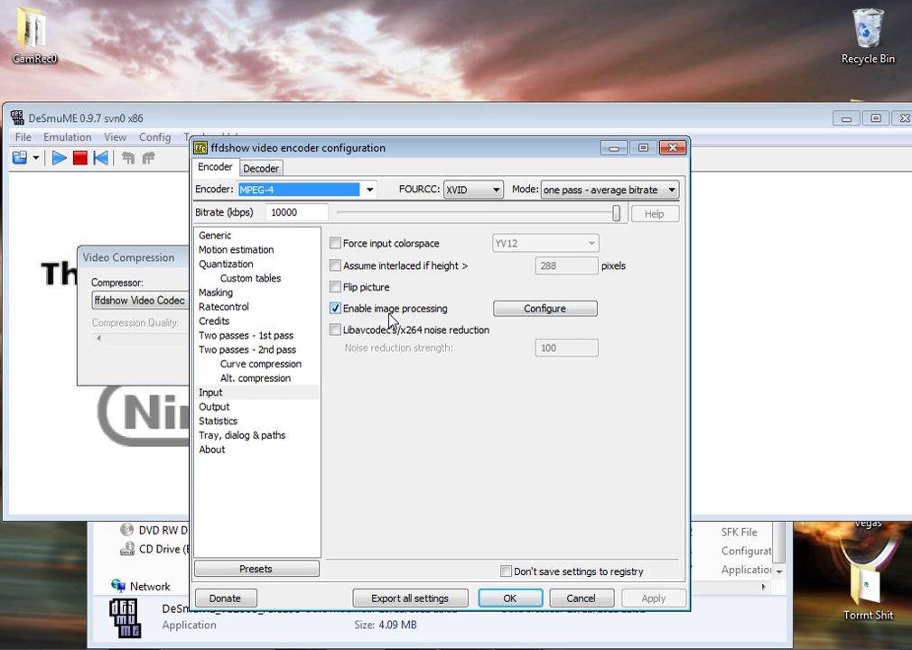
left_click(257, 401)
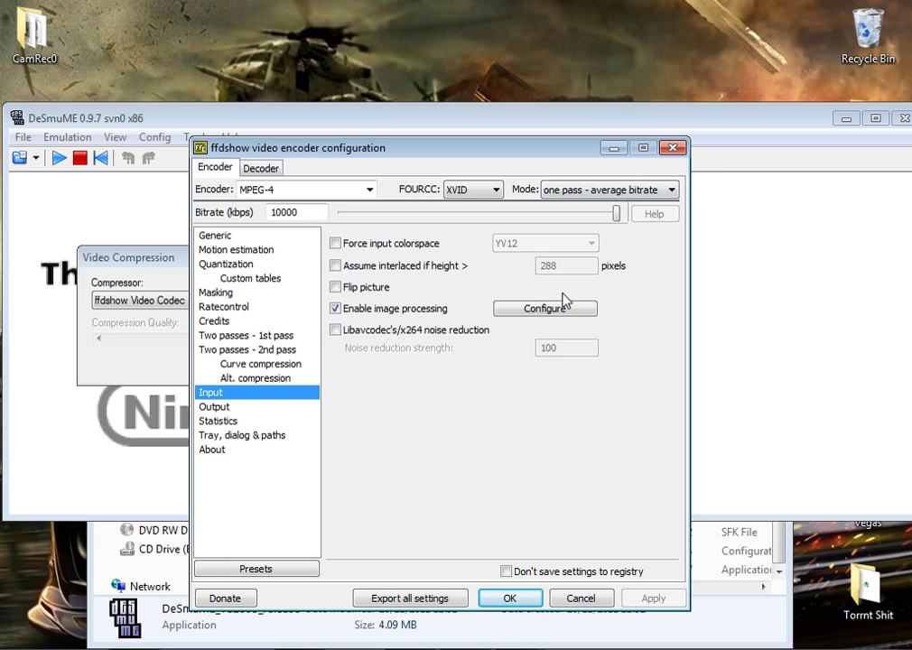
Review the Resize & aspect filter and its resize settings, then close both ffdshow windows
left_click(528, 310)
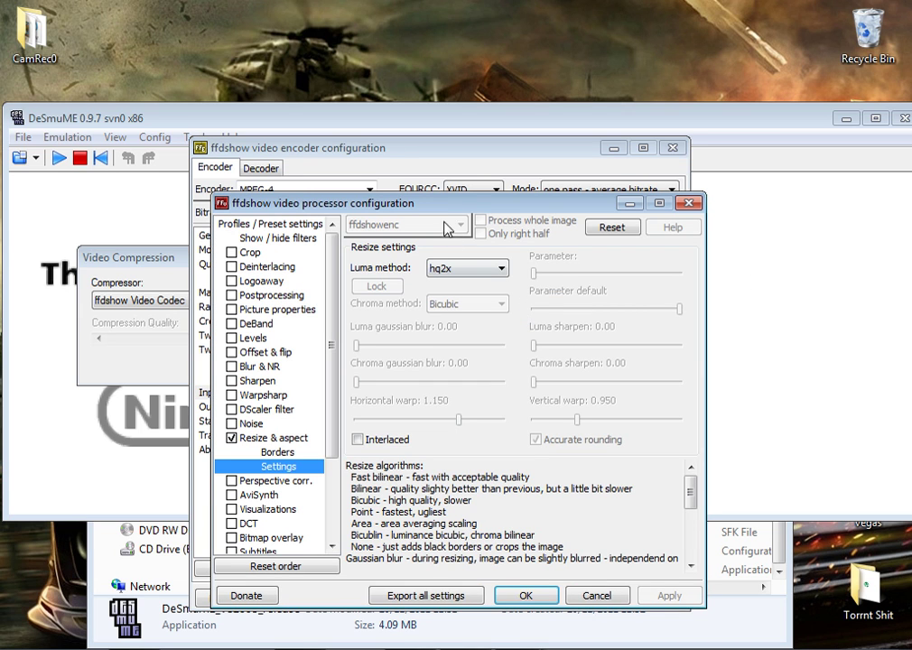
left_click_drag(451, 204, 452, 176)
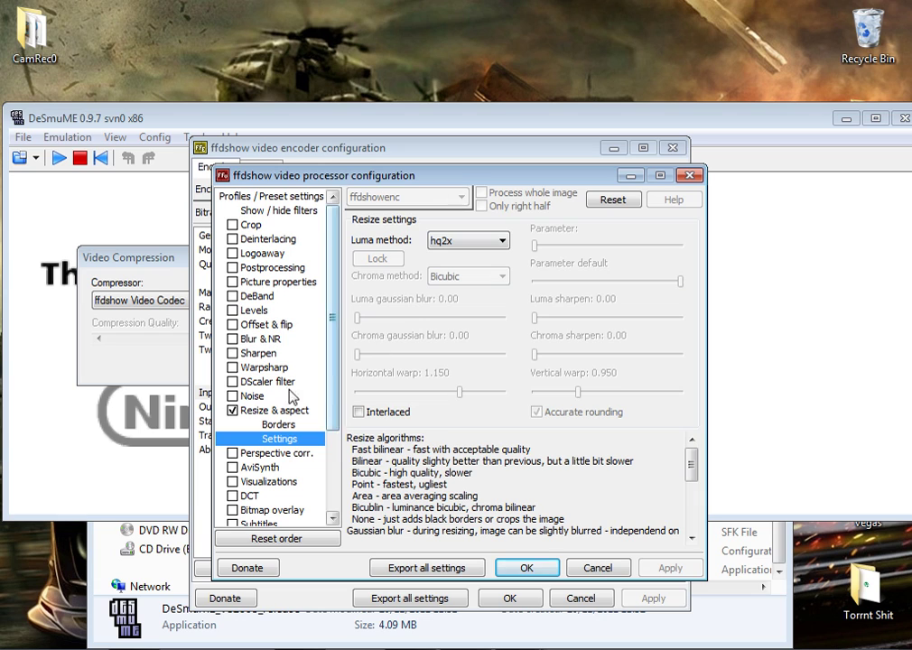
left_click(299, 411)
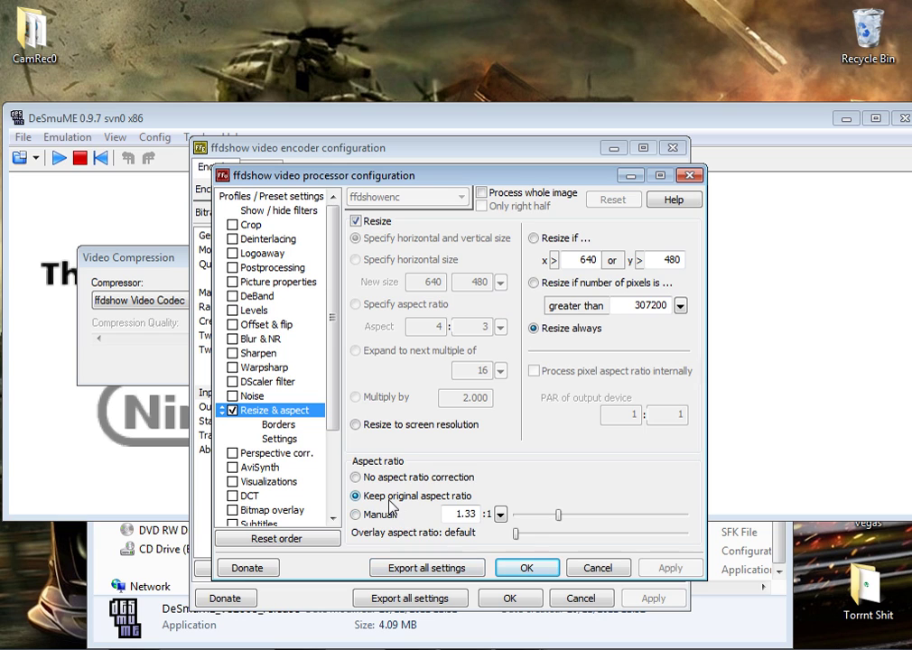
left_click(291, 440)
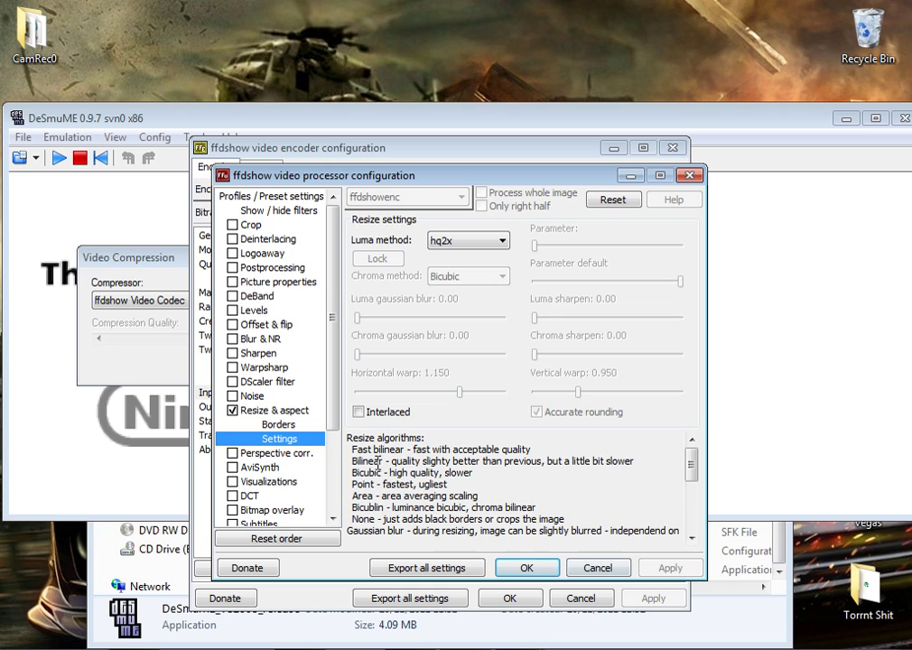
scroll(348, 424, "down", 3)
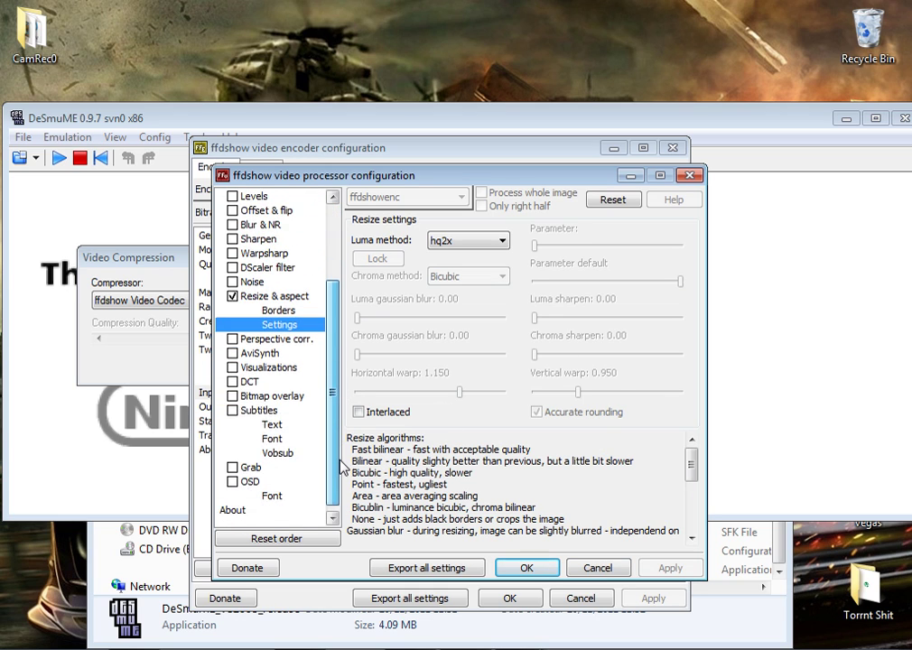
scroll(348, 416, "up", 2)
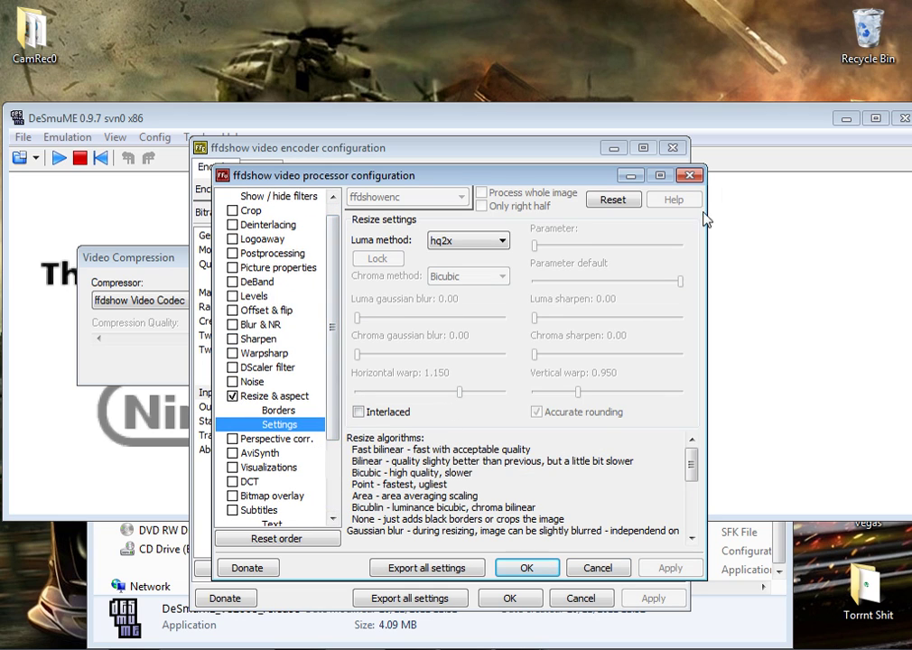
left_click(690, 176)
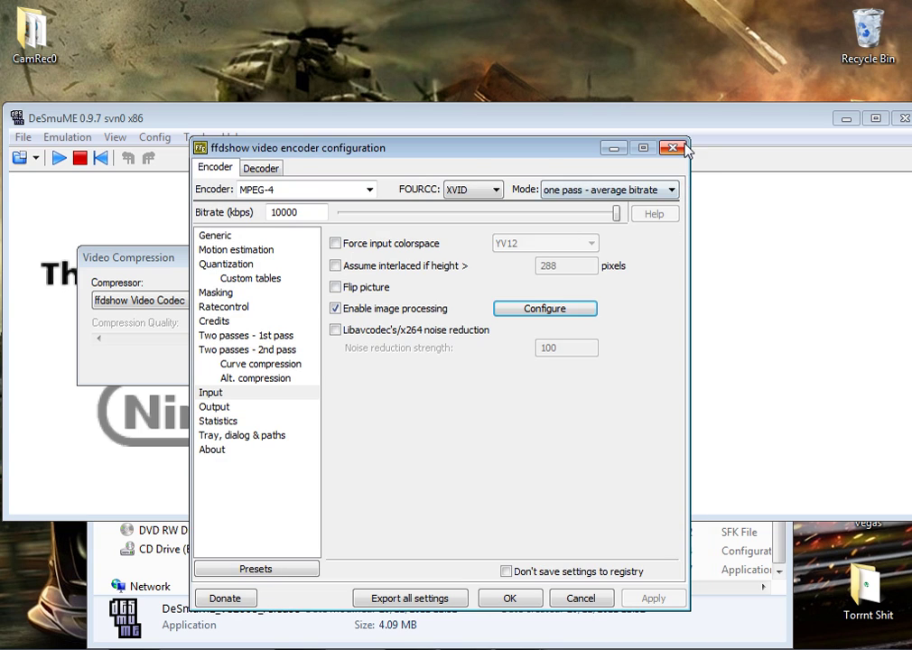
left_click(673, 147)
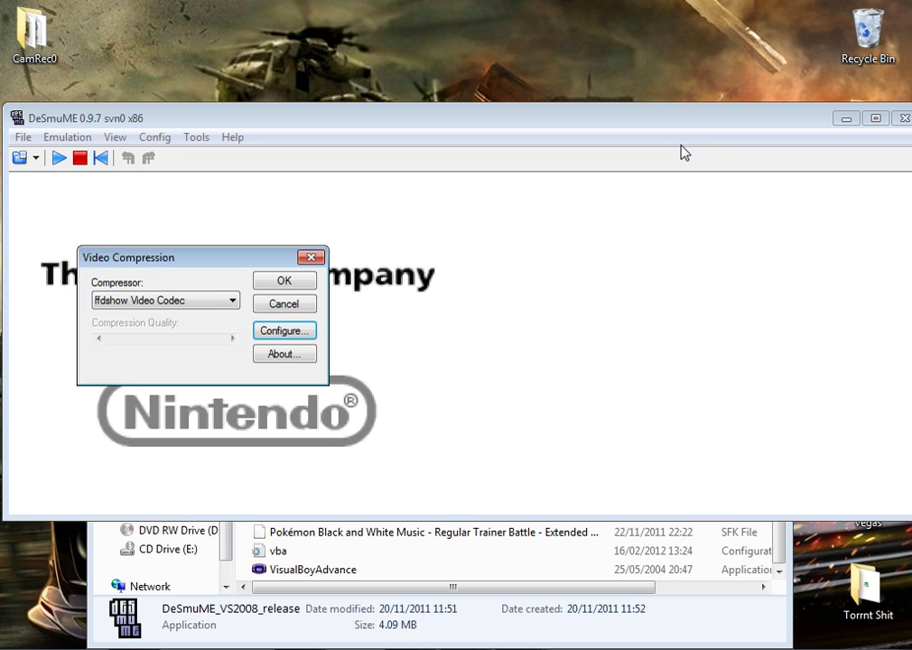
Confirm ffdshow as the compressor and close DeSmuME and the Pokemon folder window
left_click(301, 280)
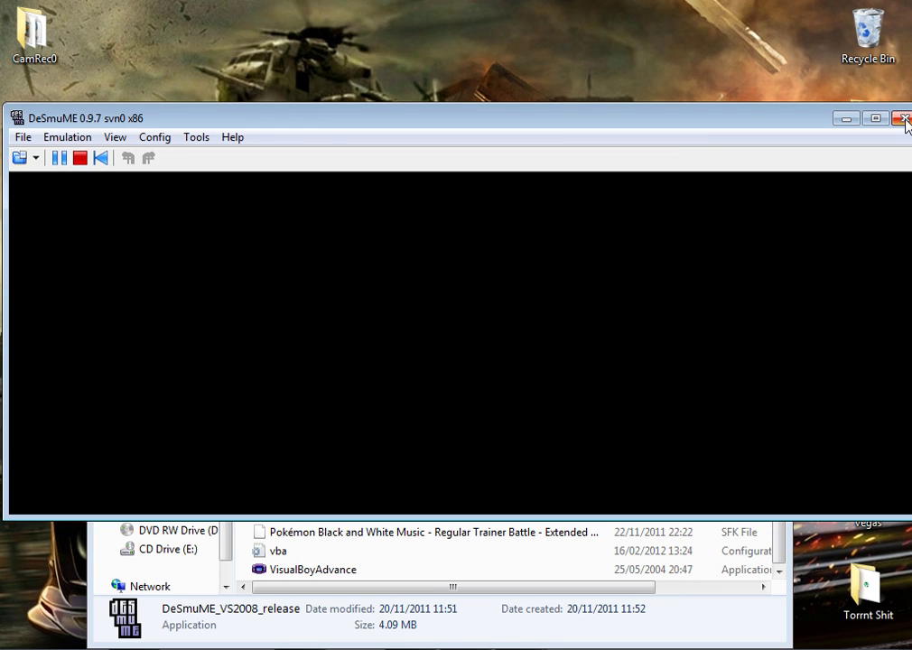
left_click(897, 118)
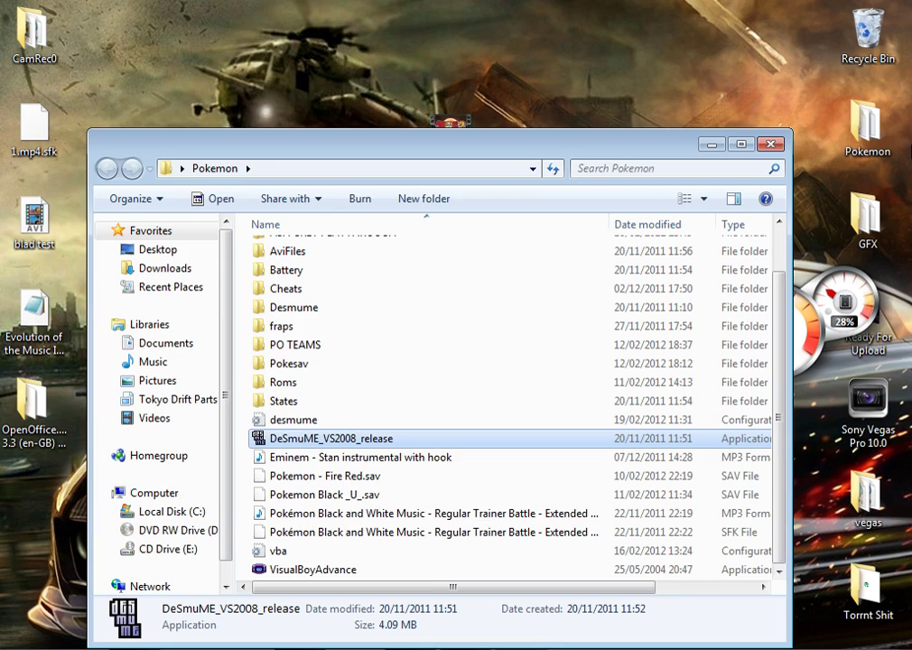
left_click(774, 147)
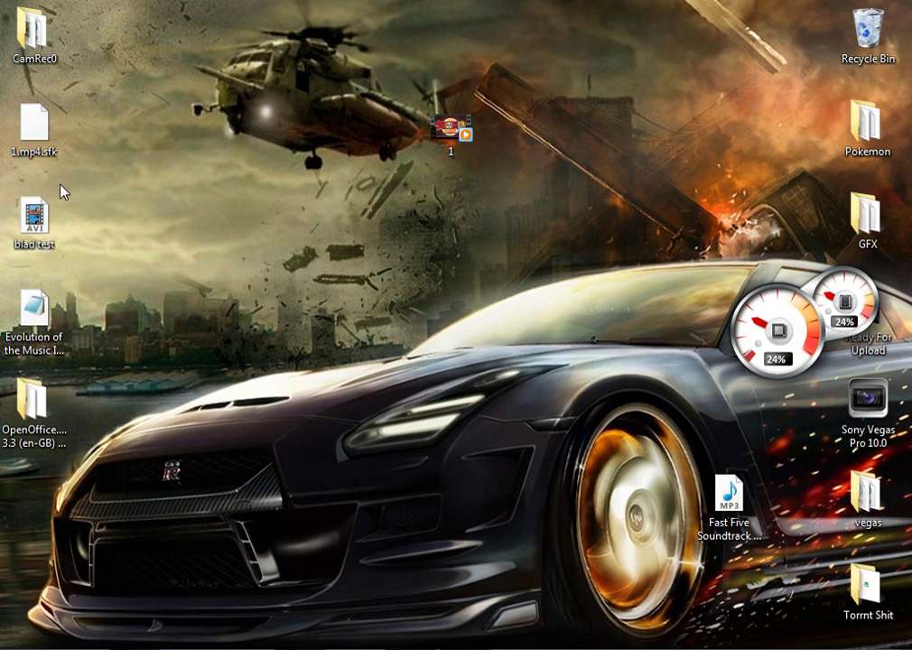
Group blad test, 1.mp4.sfk and 1 on the desktop and drag them to the Recycle Bin
left_click_drag(55, 256, 399, 159)
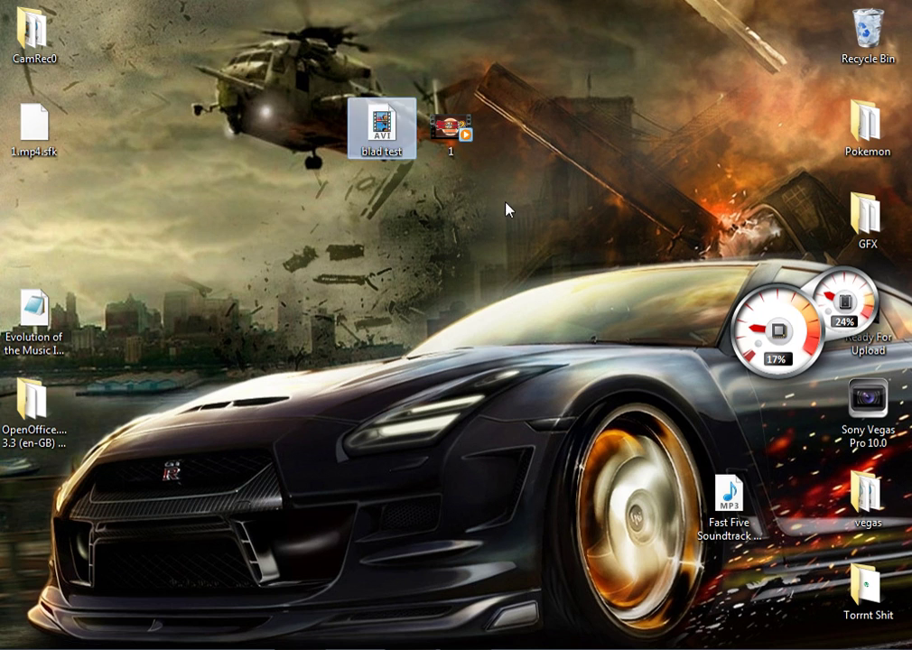
left_click_drag(32, 149, 307, 163)
left_click_drag(417, 88, 86, 253)
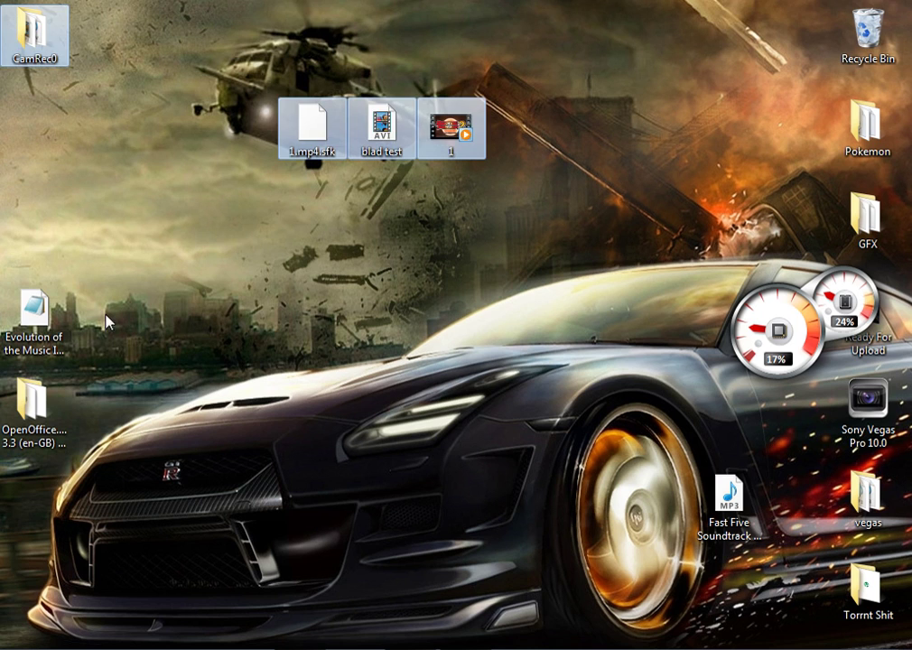
left_click(199, 164)
left_click_drag(160, 122, 501, 94)
left_click_drag(312, 127, 867, 35)
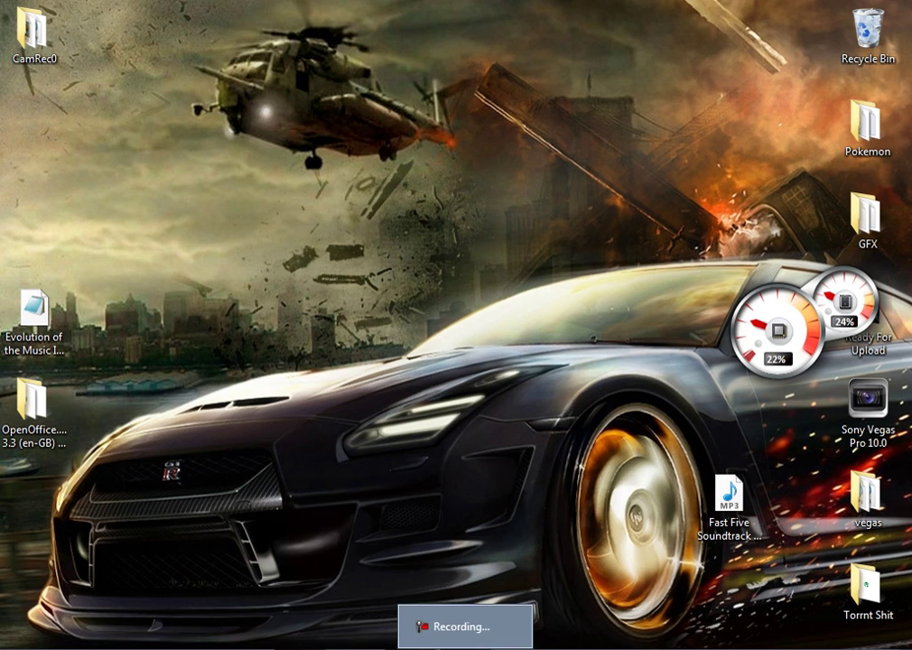